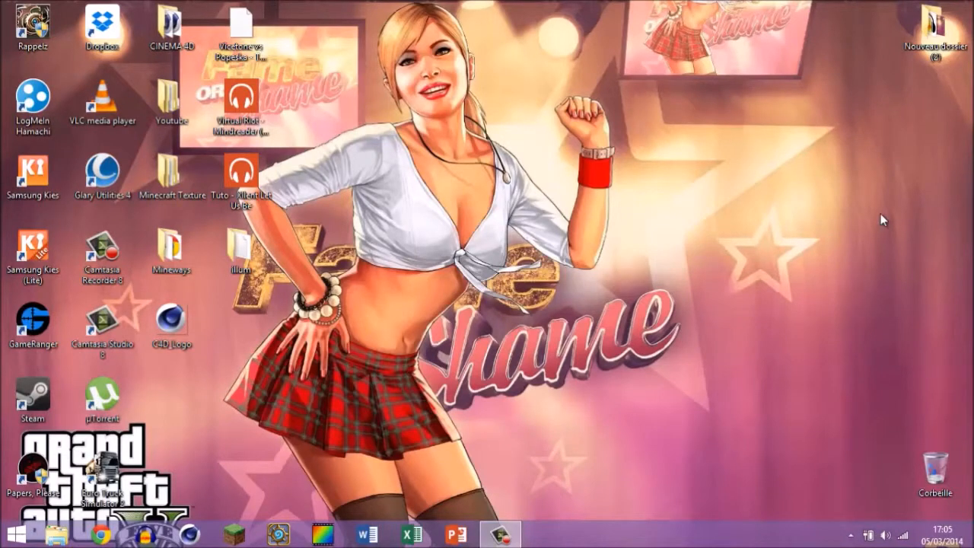
pyautogui.moveTo(331, 10); pyautogui.dragTo(633, 500)
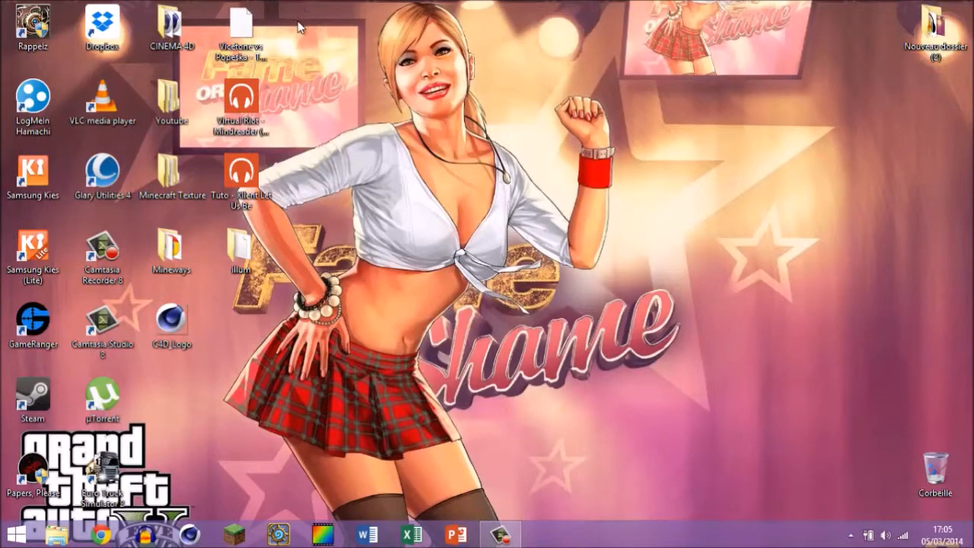
pyautogui.moveTo(297, 6); pyautogui.dragTo(583, 511)
# Step: Launch Cinema 4D and dismiss the bug report dialog without sending a report
pyautogui.click(197, 535)
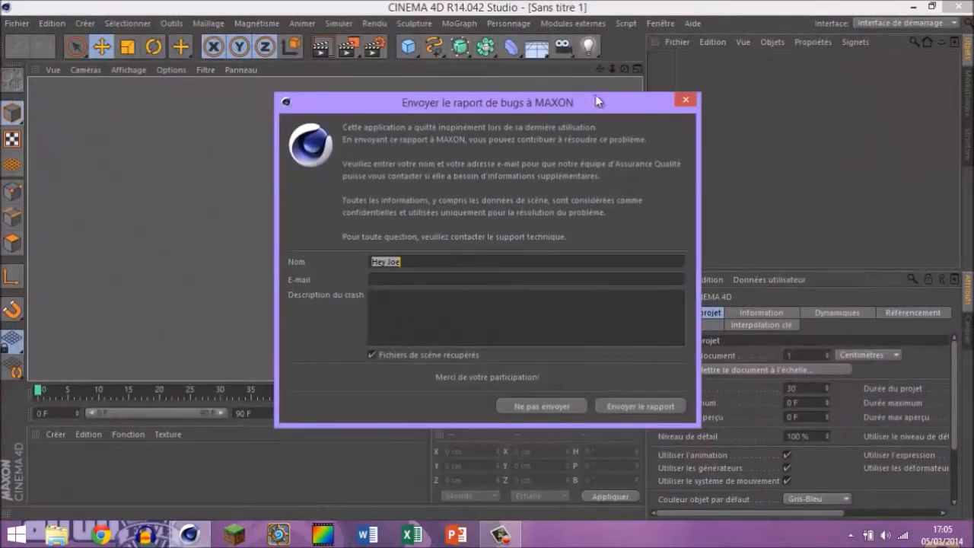
pyautogui.click(687, 100)
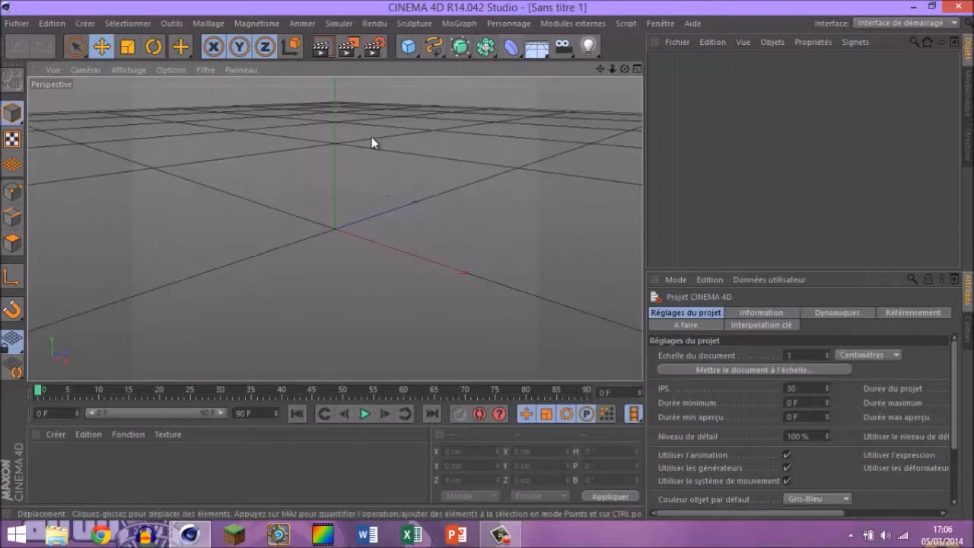
# Step: Open the render settings and apply the Film/Vidéo output preset HDV/HDTV 720 29.97
pyautogui.click(378, 47)
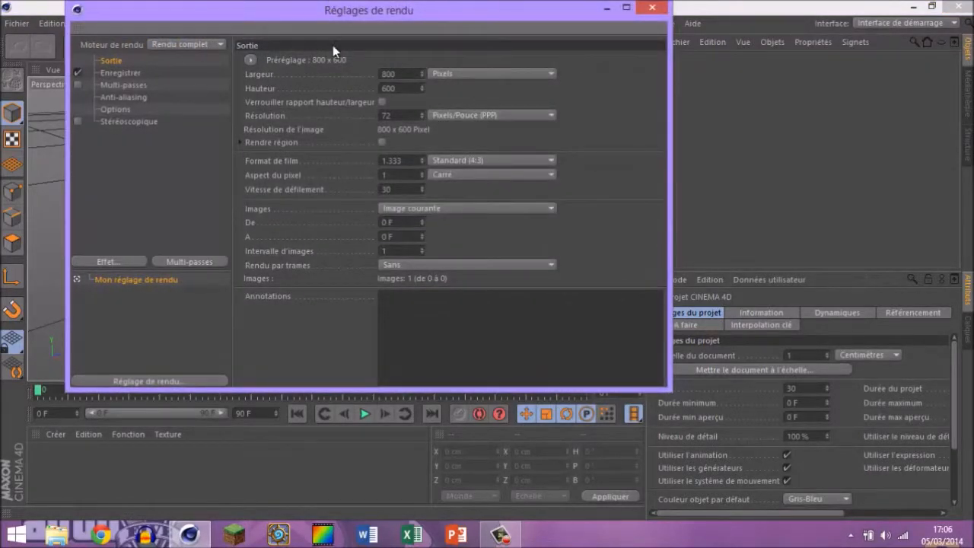
pyautogui.click(251, 59)
pyautogui.moveTo(293, 103)
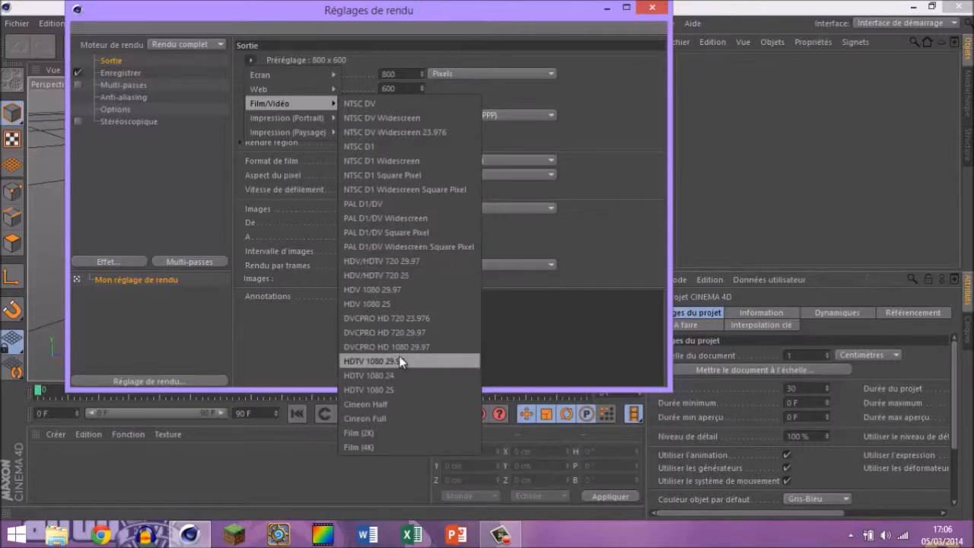
pyautogui.click(403, 263)
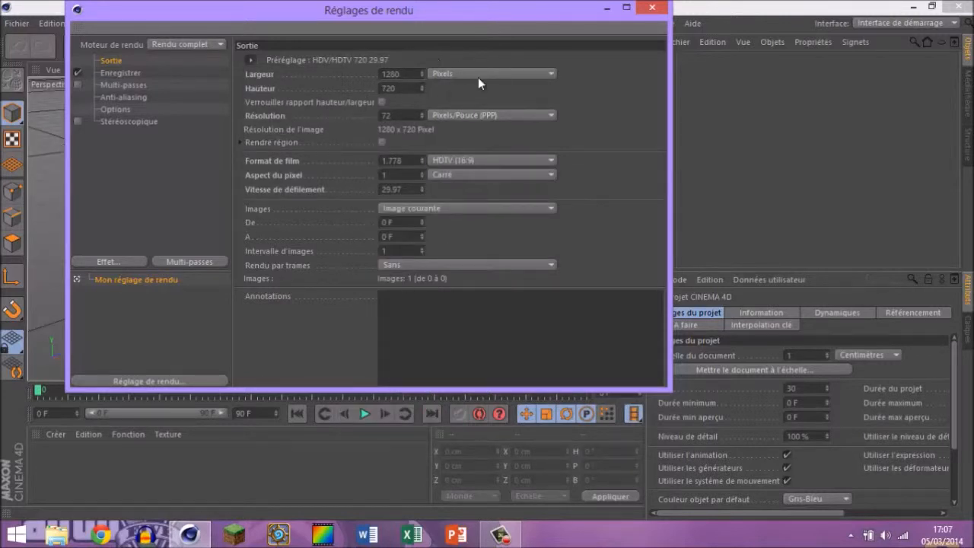
# Step: Try the output frame range Toutes les images and return it to Image courante
pyautogui.click(424, 217)
pyautogui.click(424, 214)
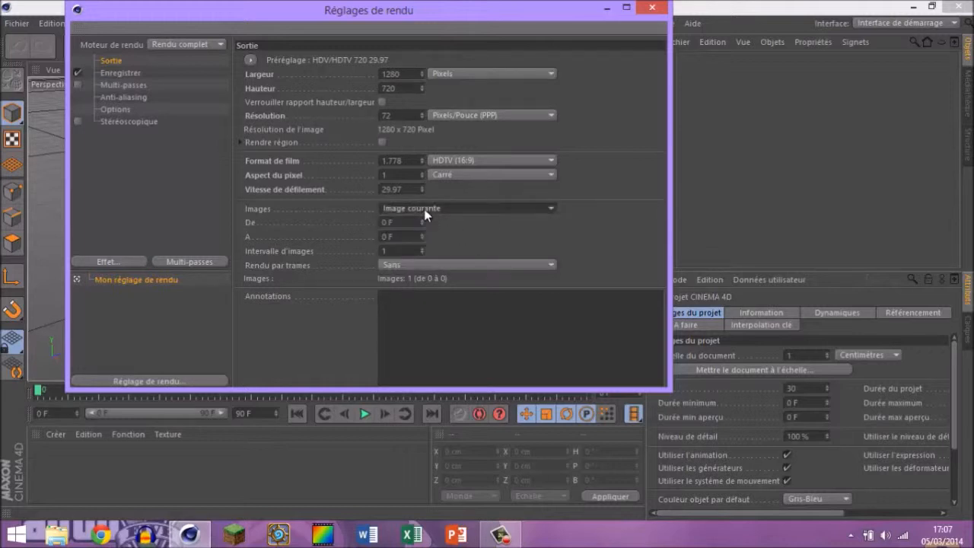
pyautogui.click(494, 209)
pyautogui.click(470, 240)
pyautogui.click(543, 213)
pyautogui.click(511, 223)
pyautogui.click(445, 205)
pyautogui.click(458, 249)
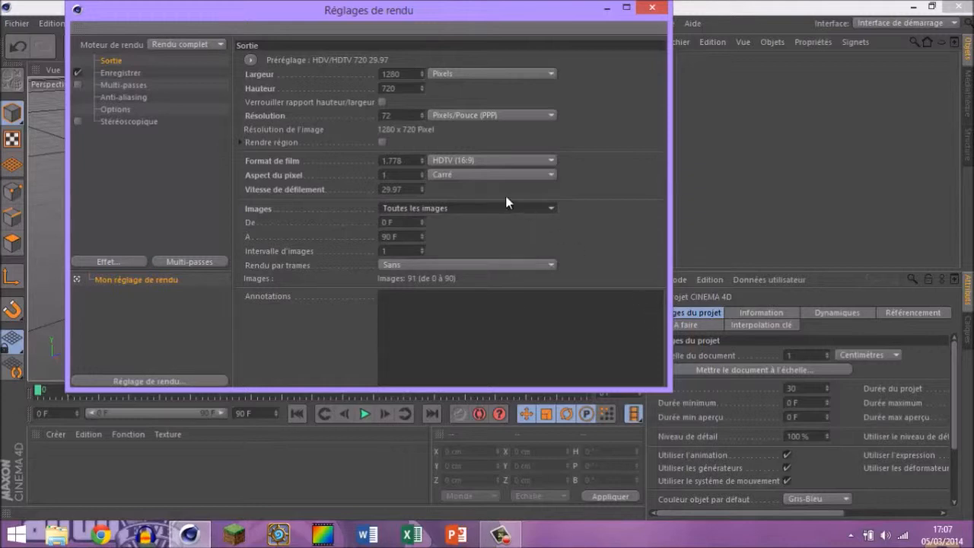
pyautogui.click(484, 208)
pyautogui.click(470, 246)
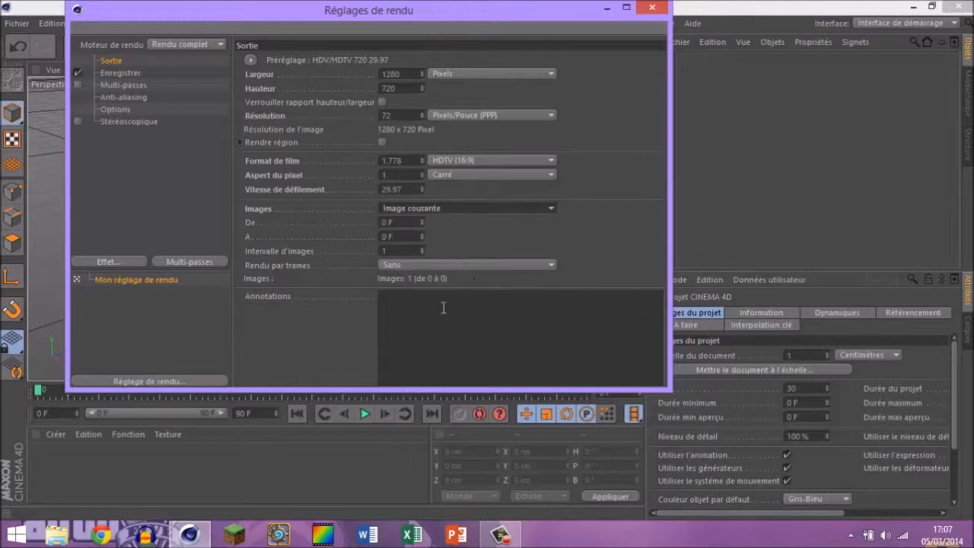
# Step: Set the file format for saving the rendered image to JPEG
pyautogui.click(114, 74)
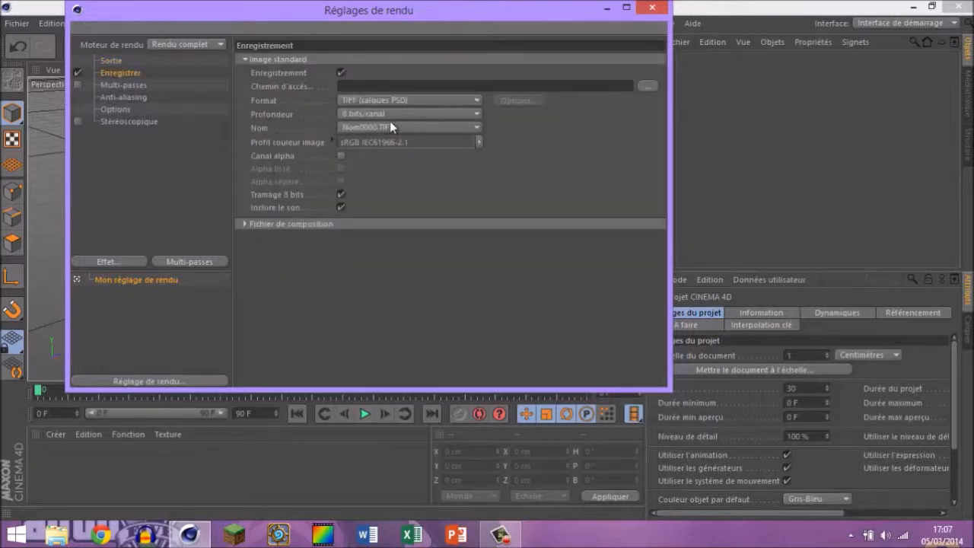
pyautogui.click(397, 101)
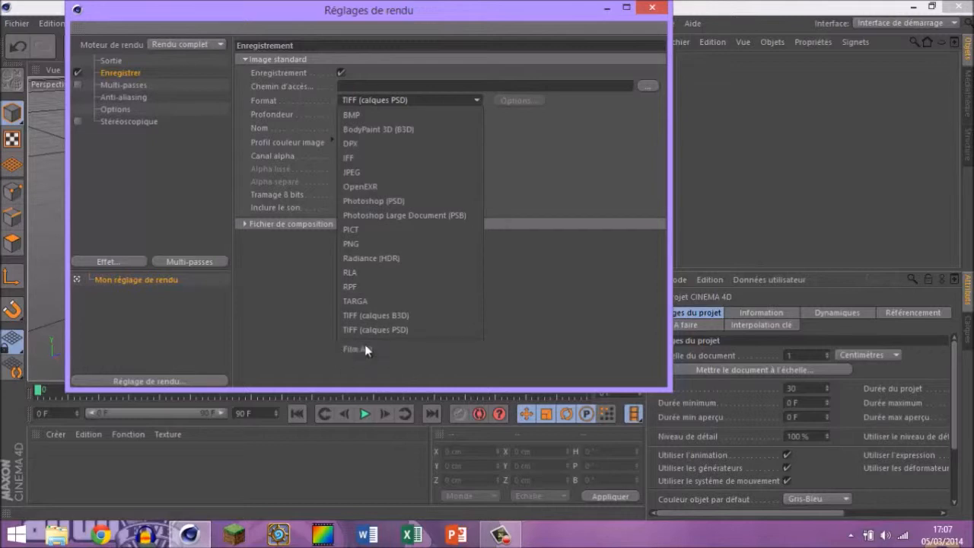
pyautogui.click(405, 173)
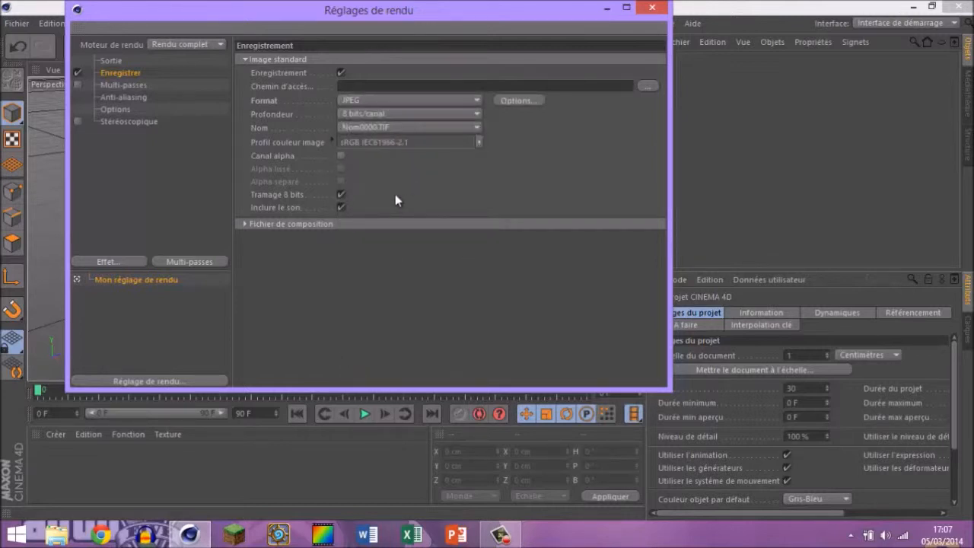
# Step: Set the render anti-aliasing to Au mieux with a maximum level of 2x2
pyautogui.click(131, 86)
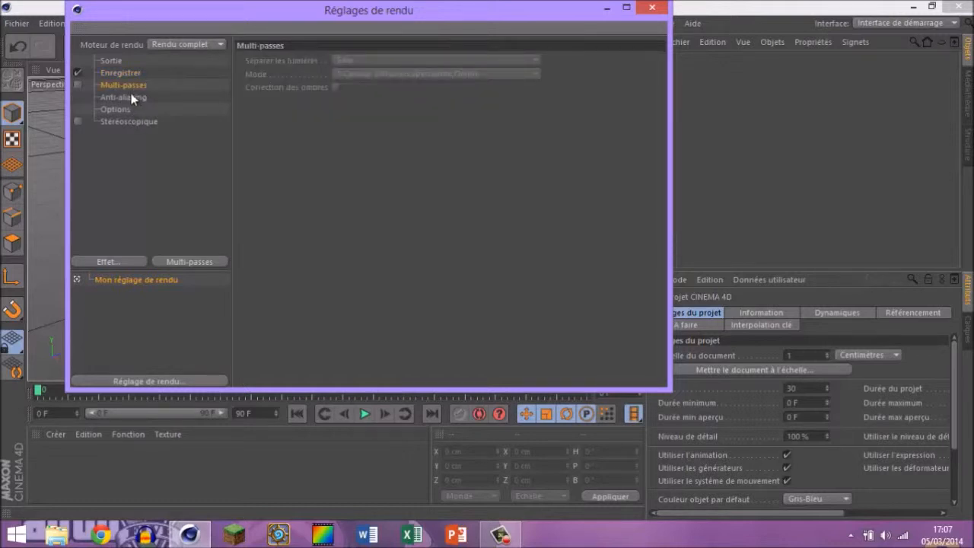
pyautogui.click(129, 97)
pyautogui.click(452, 60)
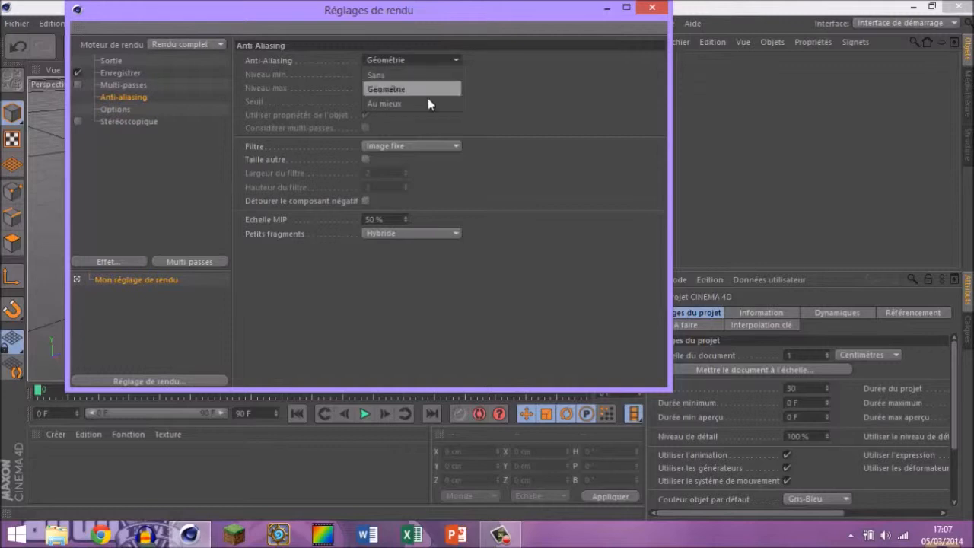
pyautogui.click(427, 102)
pyautogui.click(429, 87)
pyautogui.click(420, 115)
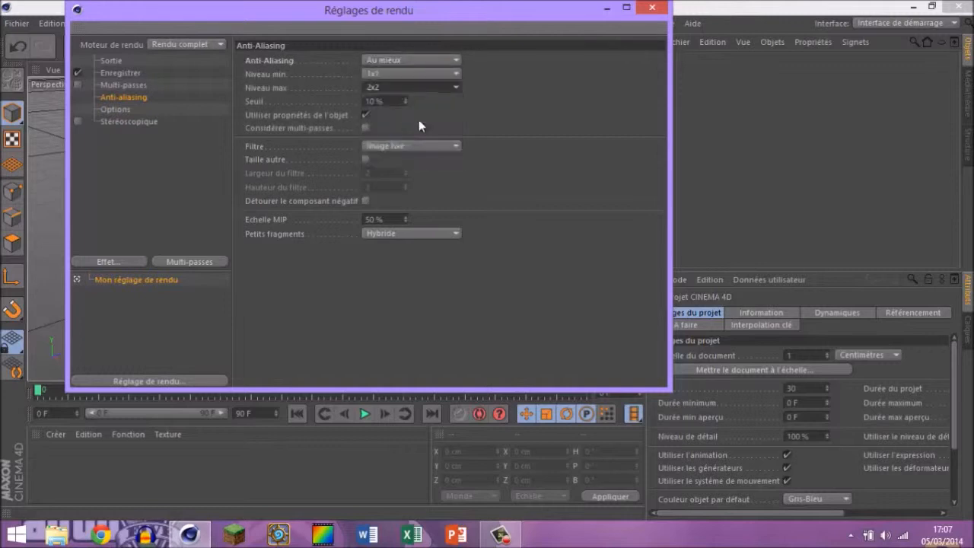
# Step: Review the Options and Stéréoscopique render settings and close the render settings window
pyautogui.click(122, 111)
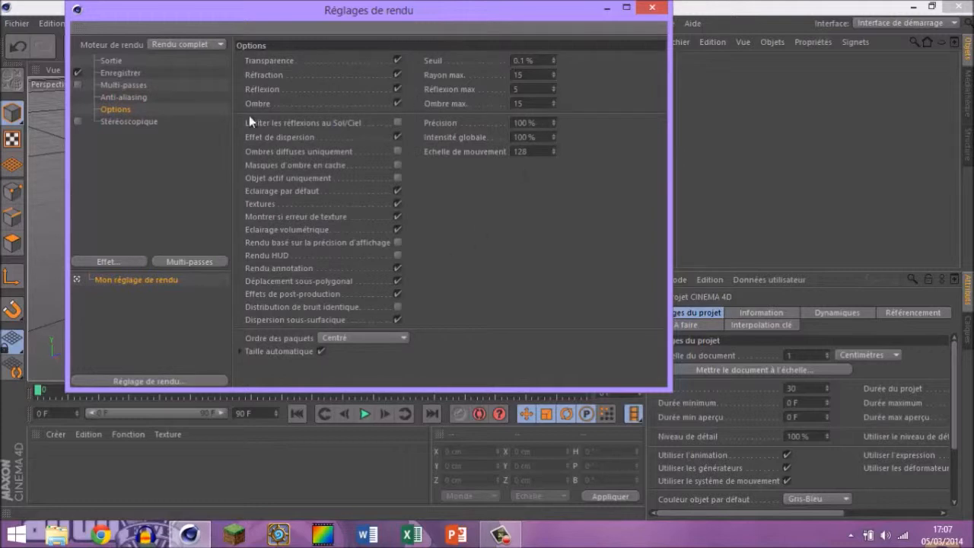
pyautogui.click(148, 121)
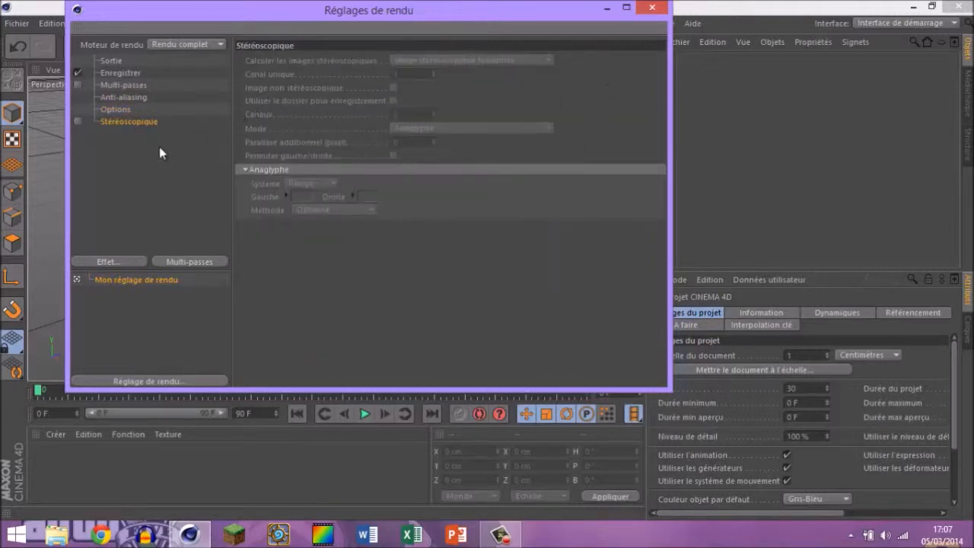
pyautogui.click(142, 166)
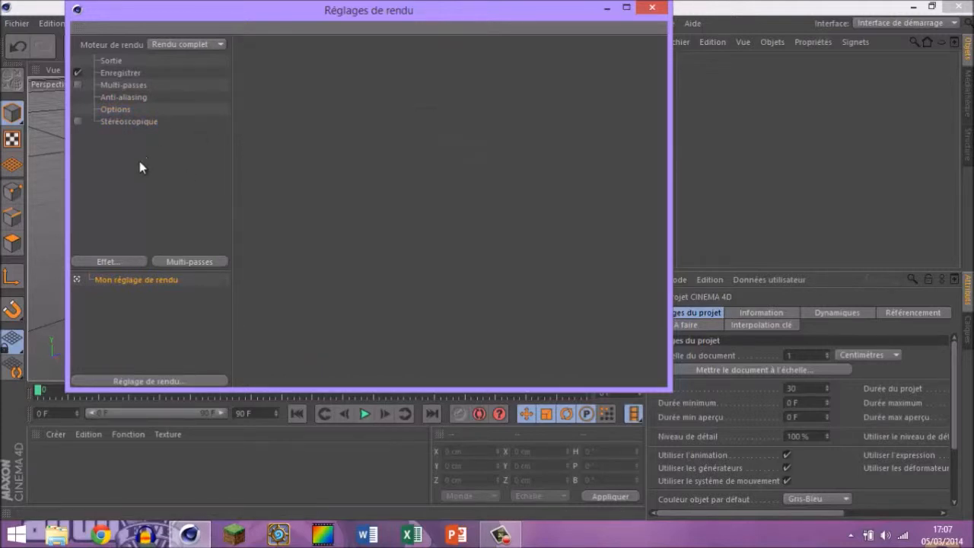
pyautogui.click(648, 6)
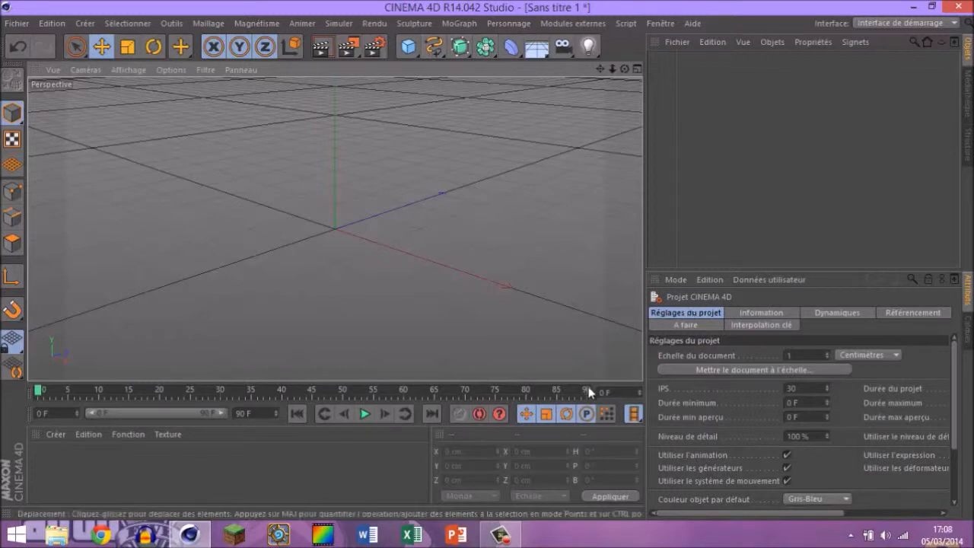
# Step: Add a MoTexte object to the scene with the text "Tutoriel" and a depth of 70 cm
pyautogui.click(470, 24)
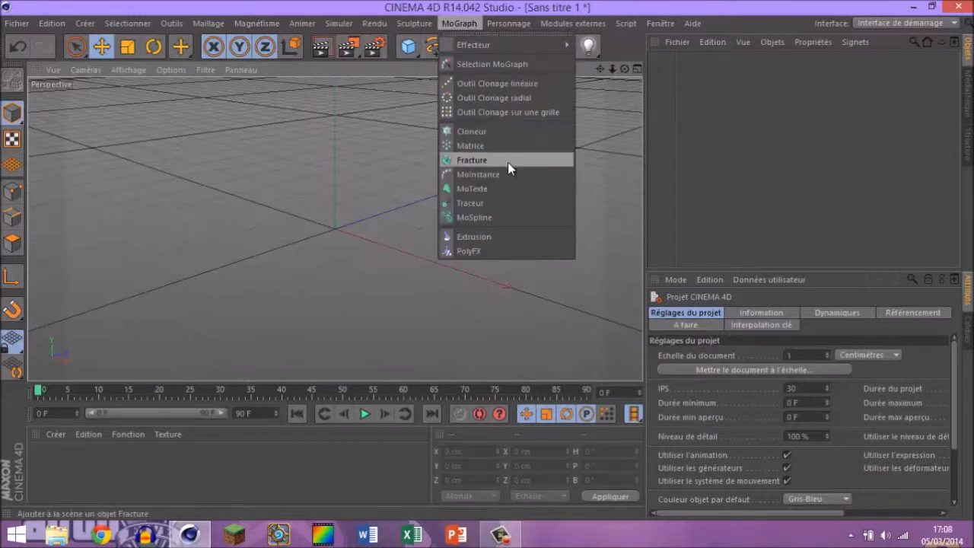
pyautogui.click(505, 189)
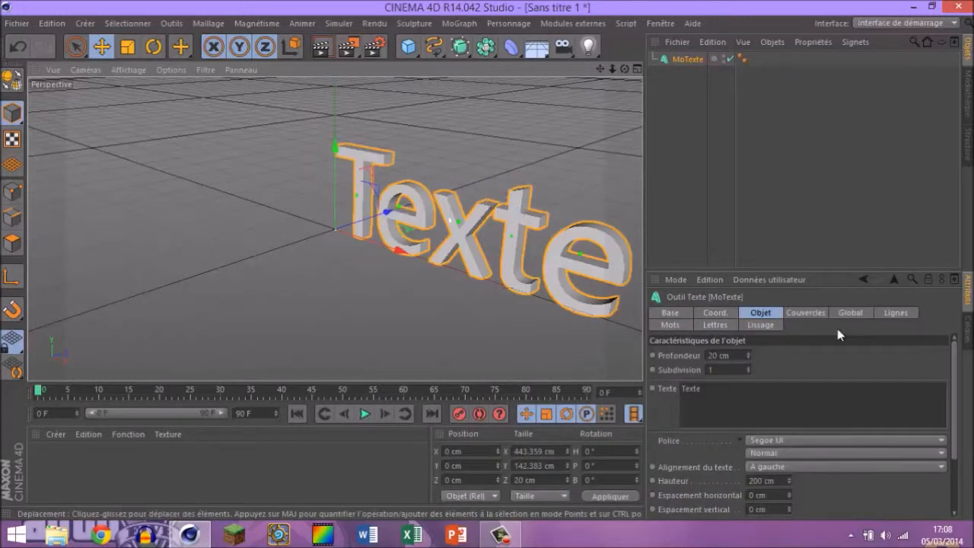
pyautogui.moveTo(713, 392); pyautogui.dragTo(645, 400)
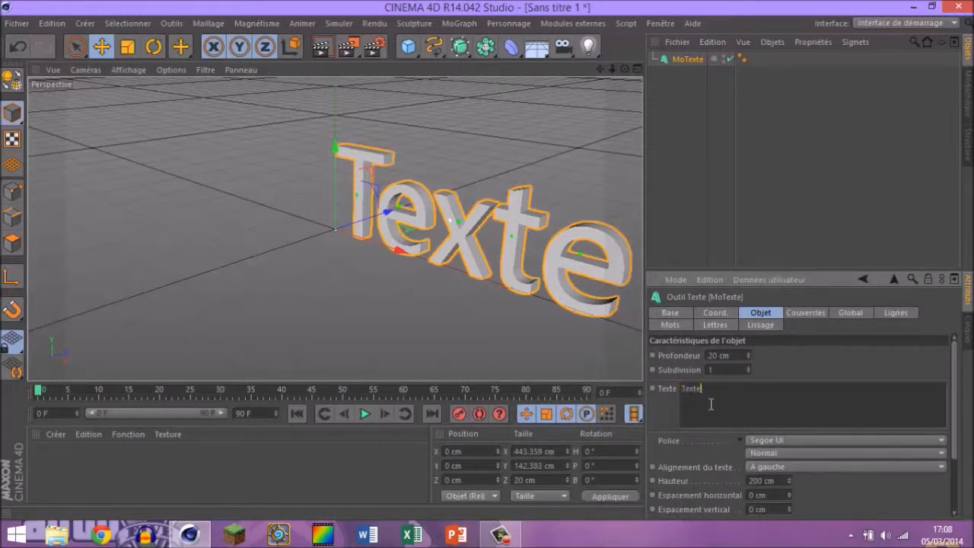
pyautogui.moveTo(712, 392); pyautogui.dragTo(677, 399)
pyautogui.write('Tutoriel')
pyautogui.click(830, 364)
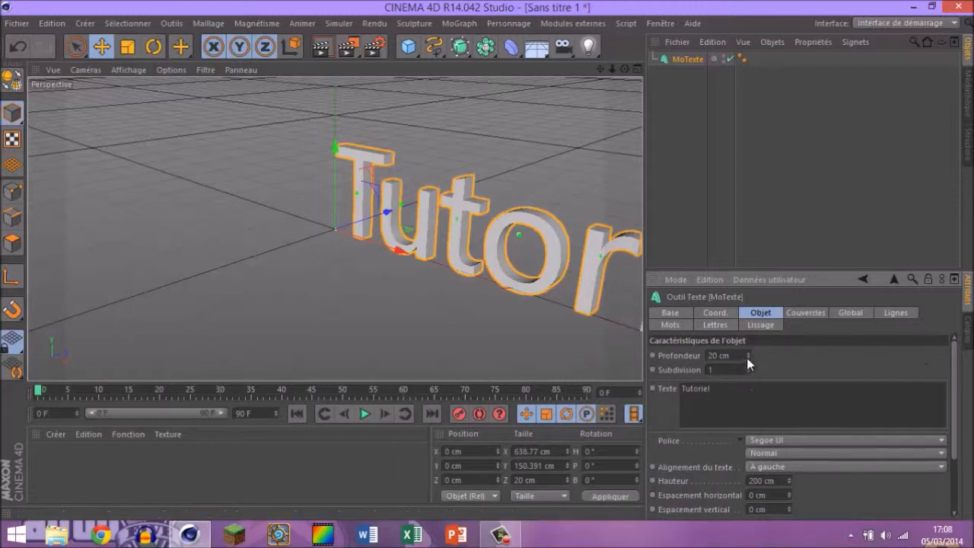
pyautogui.moveTo(749, 356); pyautogui.dragTo(749, 357)
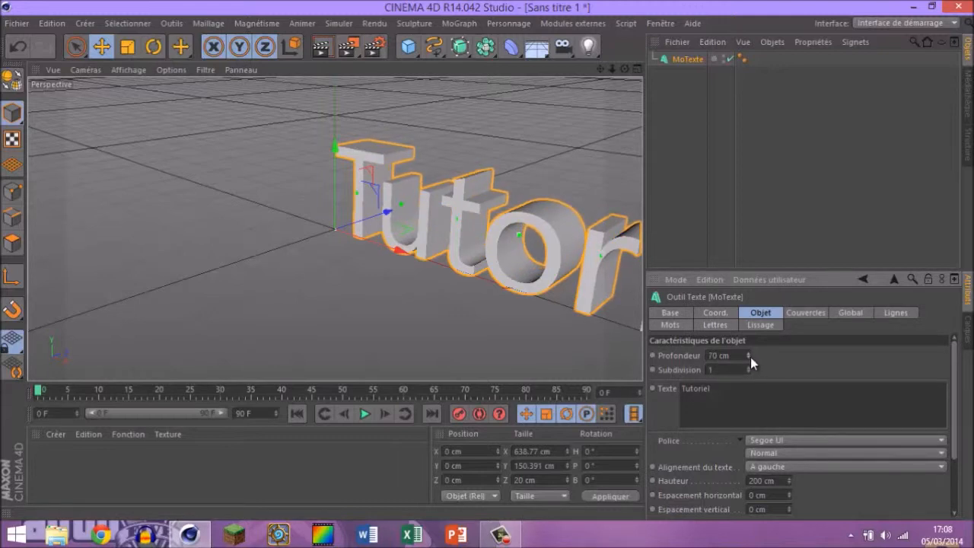
# Step: Set the font of the 3D text to Mistral
pyautogui.click(824, 439)
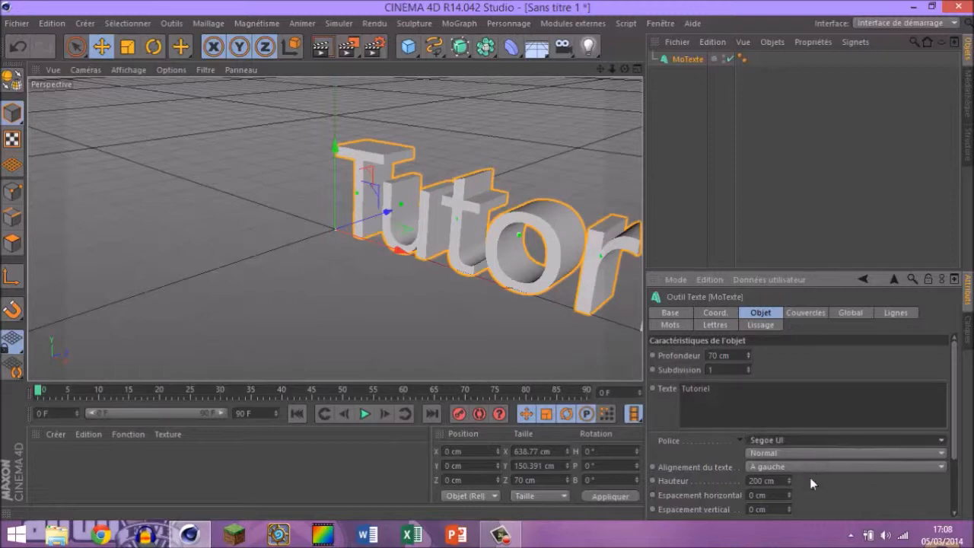
pyautogui.scroll(10, 834, 285)
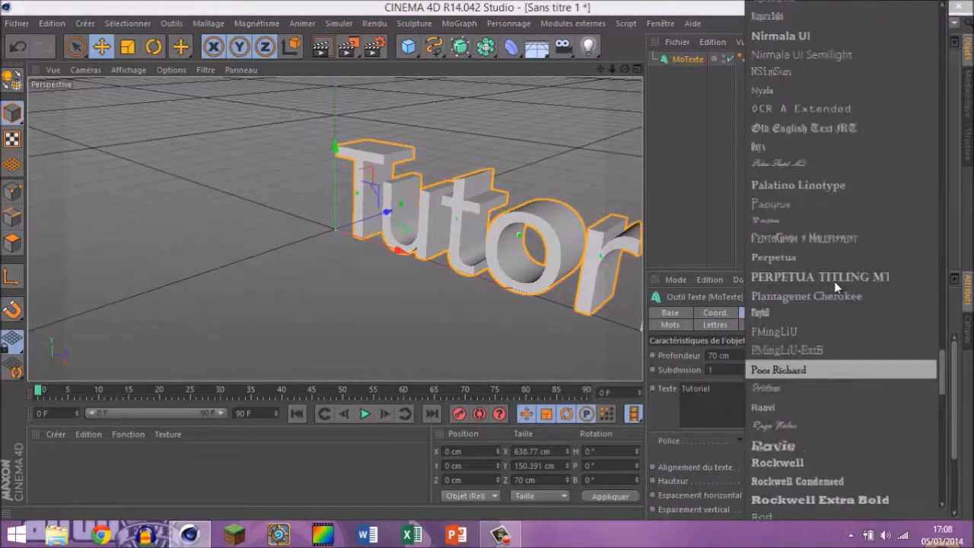
pyautogui.scroll(6, 832, 290)
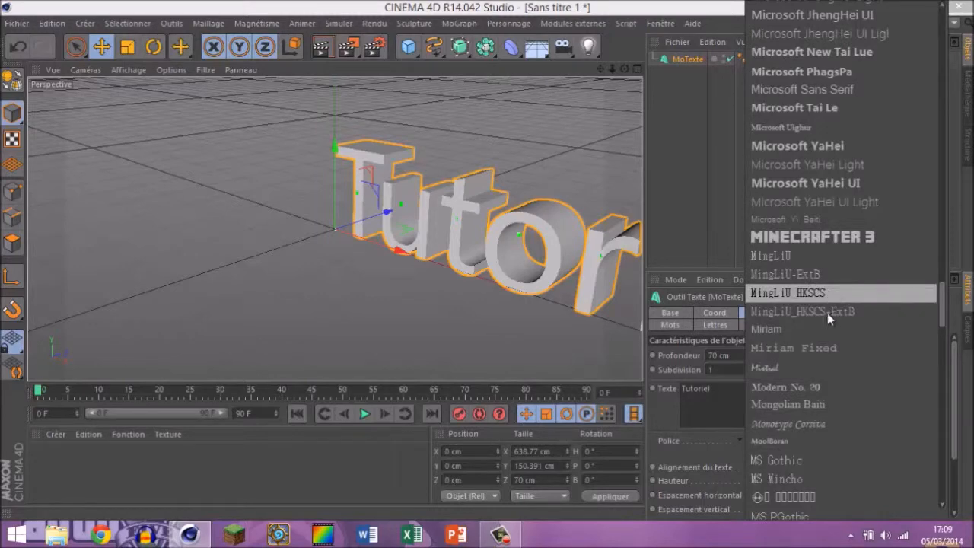
pyautogui.click(822, 368)
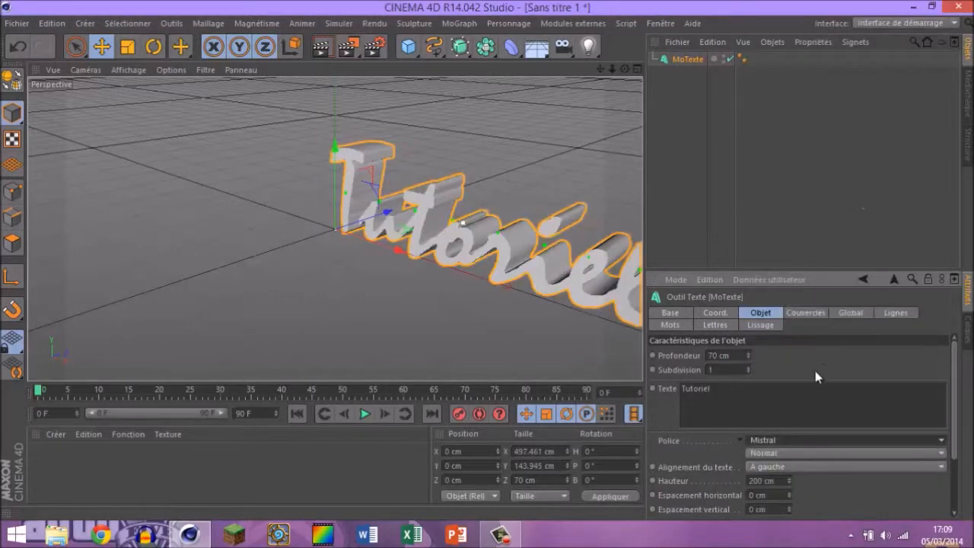
# Step: Change the font of the 3D text to Xirod
pyautogui.click(797, 442)
pyautogui.scroll(-15, 856, 236)
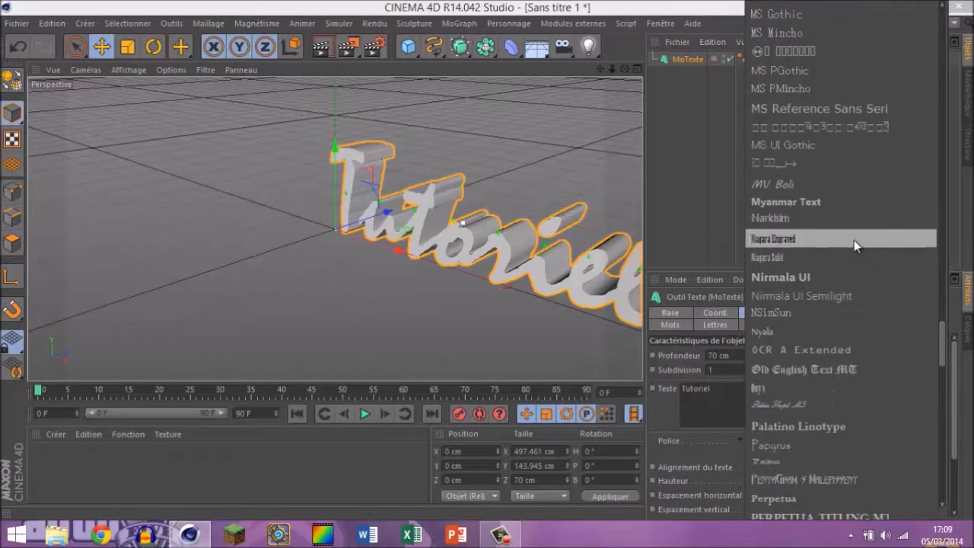
pyautogui.scroll(-3, 841, 268)
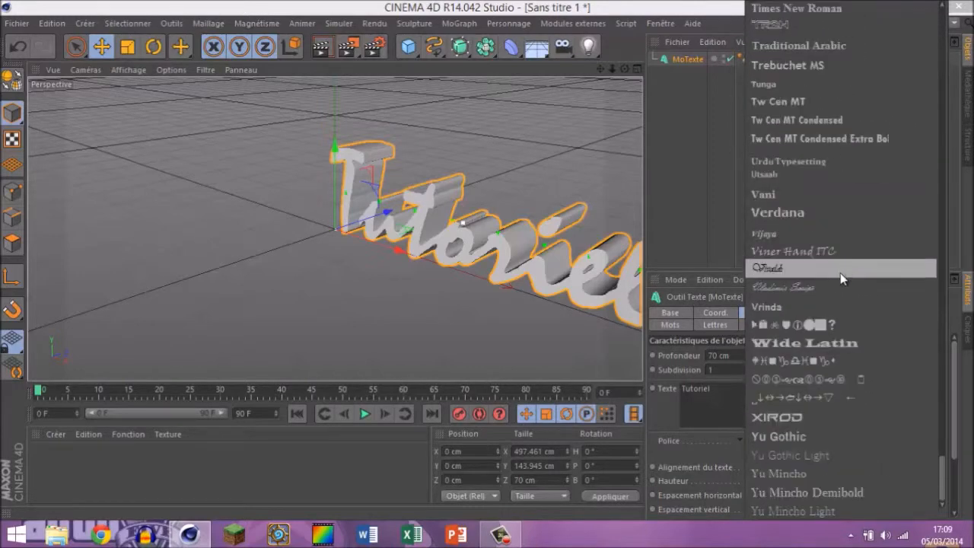
pyautogui.click(851, 416)
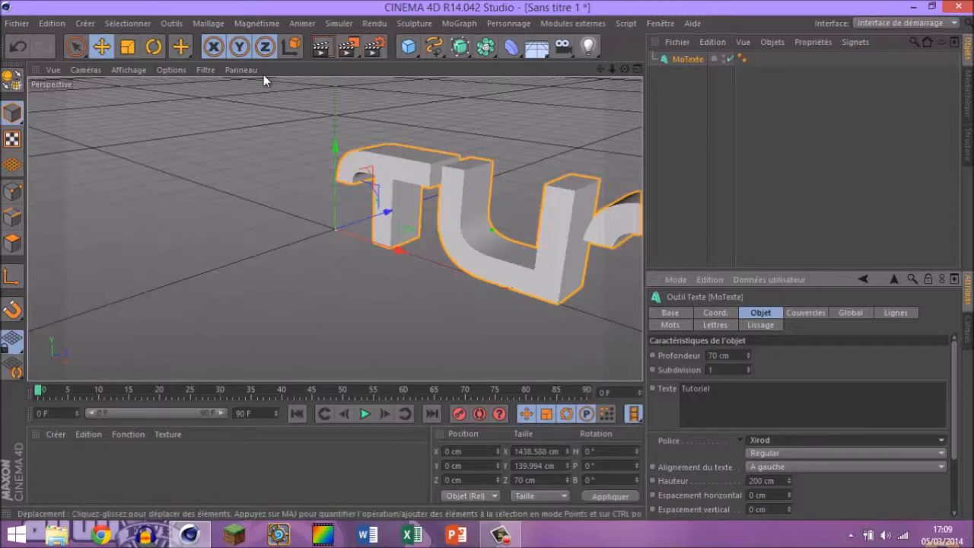
# Step: Move the 3D text along X to about -108 cm and scale it down uniformly to about 564 cm wide
pyautogui.moveTo(397, 254); pyautogui.dragTo(324, 300)
pyautogui.click(128, 46)
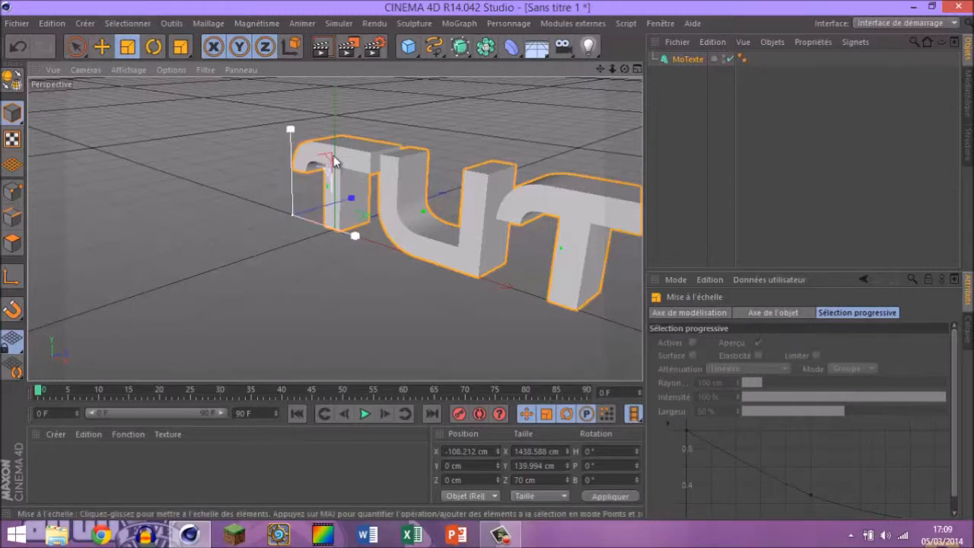
pyautogui.moveTo(335, 161); pyautogui.dragTo(85, 338)
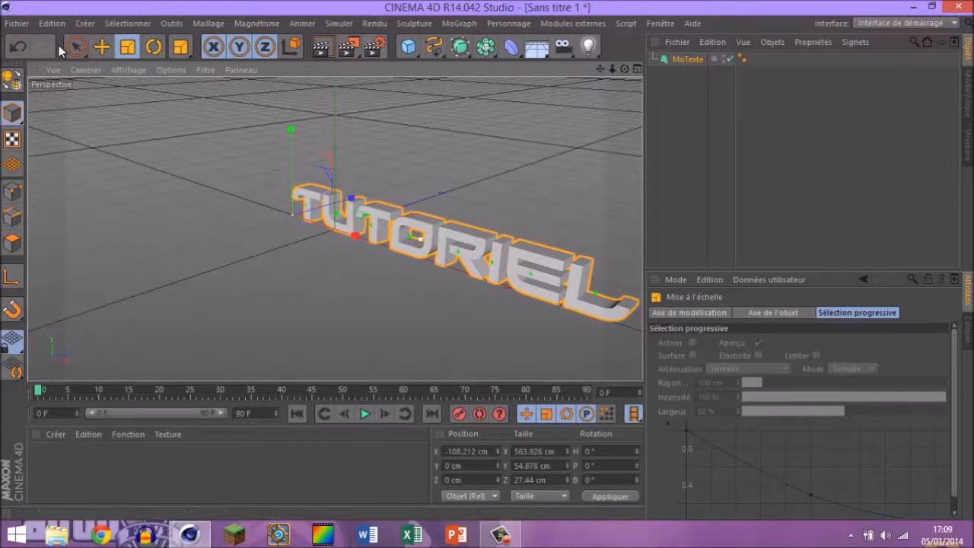
# Step: Rotate the 3D text to a heading (H) angle of 45°
pyautogui.click(153, 47)
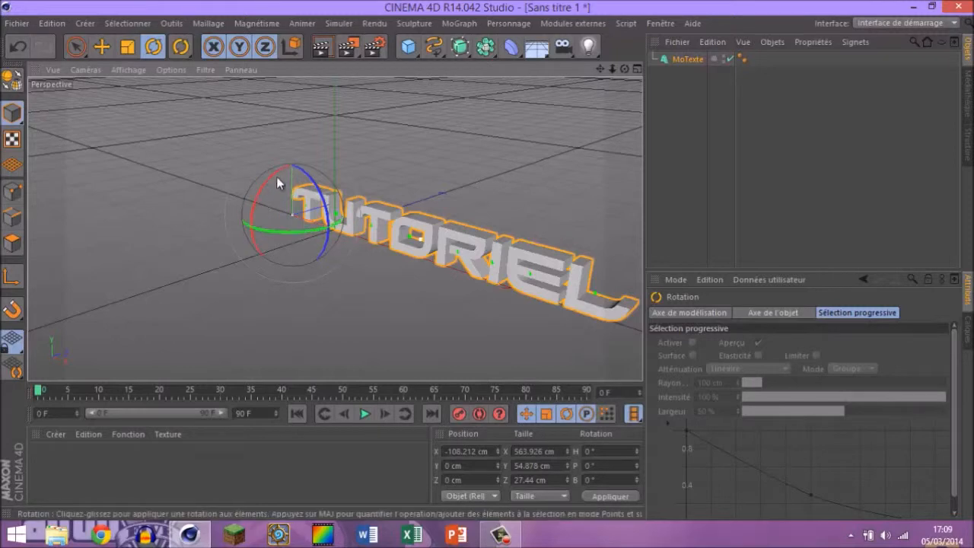
pyautogui.moveTo(277, 235); pyautogui.dragTo(287, 296)
pyautogui.moveTo(618, 454); pyautogui.dragTo(514, 452)
pyautogui.write('45')
pyautogui.press('Return')
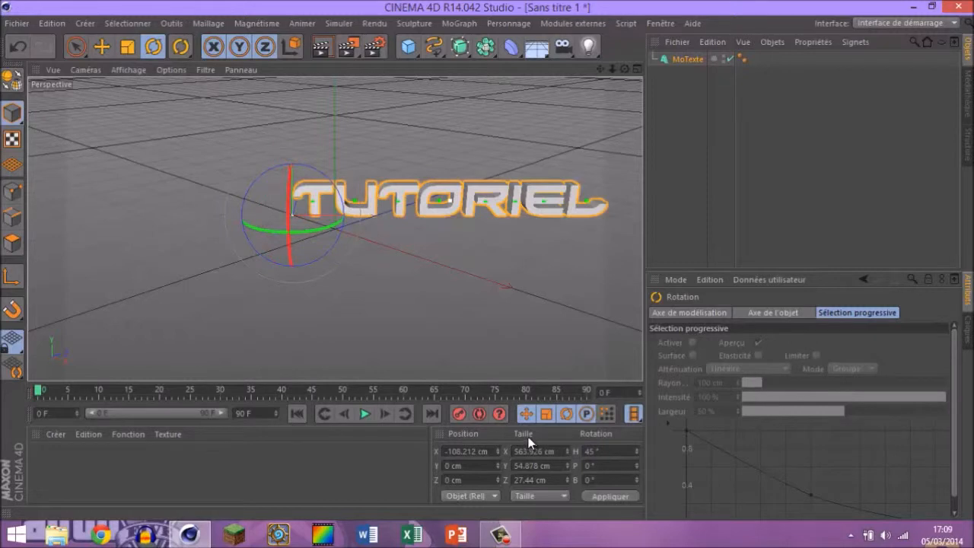
# Step: Move the 3D text horizontally and in depth to about X -49 cm and Z -304 cm
pyautogui.click(105, 46)
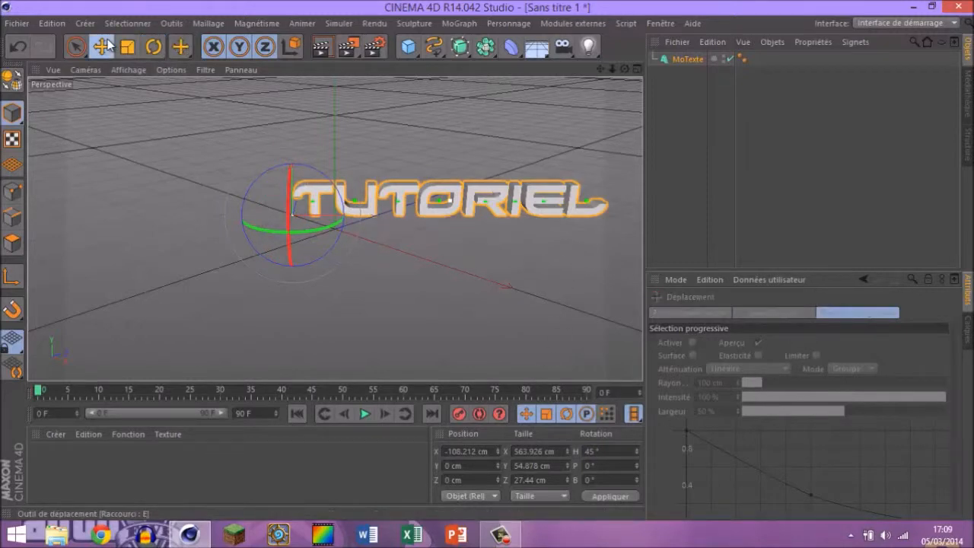
pyautogui.moveTo(355, 217); pyautogui.dragTo(254, 221)
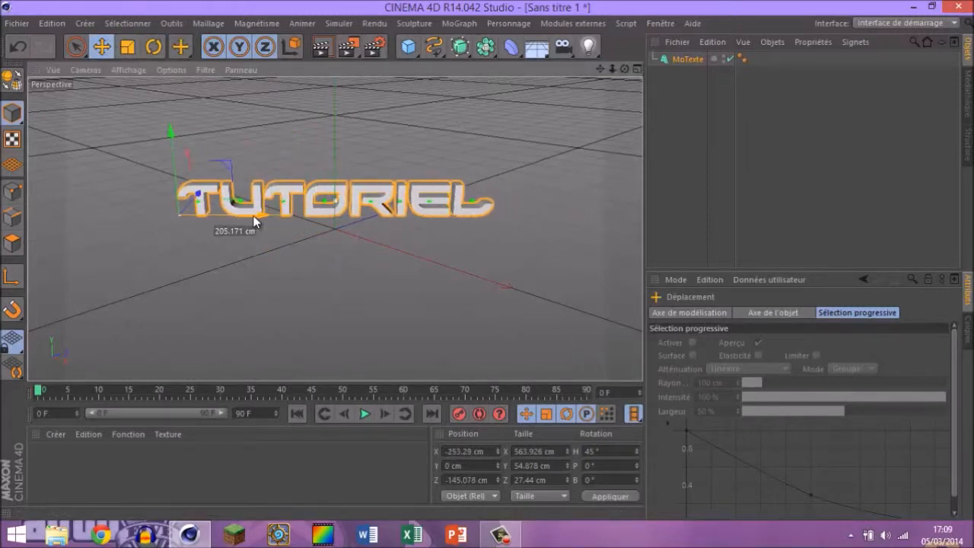
pyautogui.moveTo(199, 195); pyautogui.dragTo(217, 262)
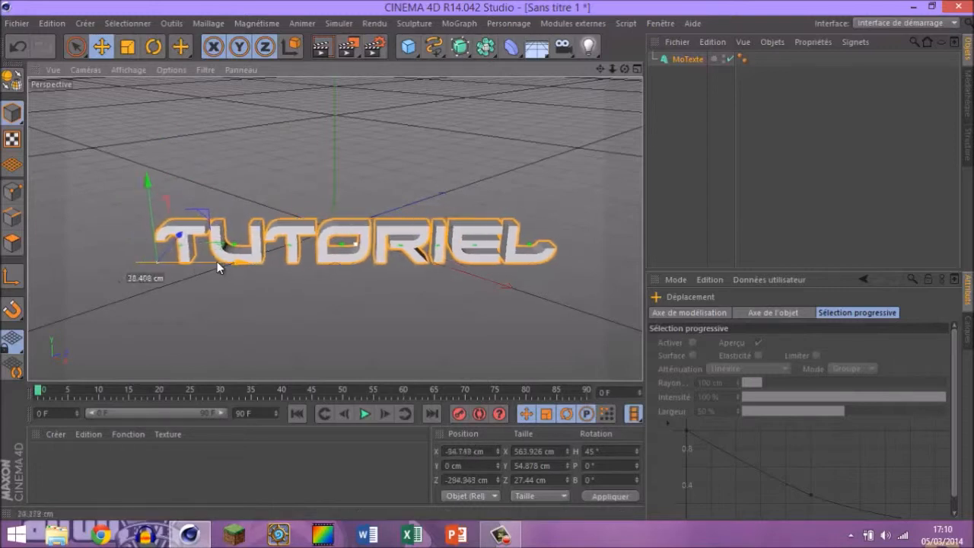
pyautogui.moveTo(165, 245)
pyautogui.mouseDown()
pyautogui.moveTo(161, 267)
pyautogui.moveTo(171, 253)
pyautogui.mouseUp()
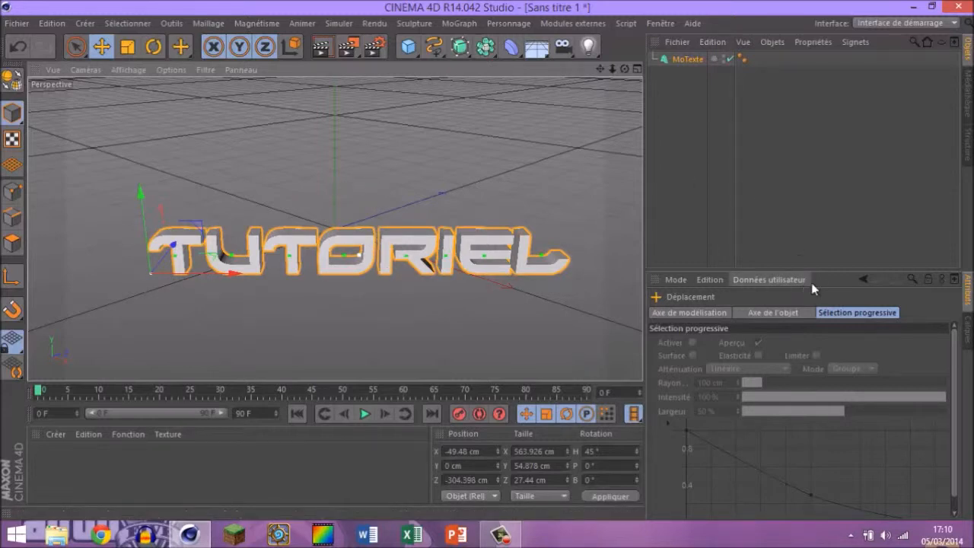
# Step: Set both the start and end caps of the 3D text to "Couvercle et biseau"
pyautogui.click(689, 60)
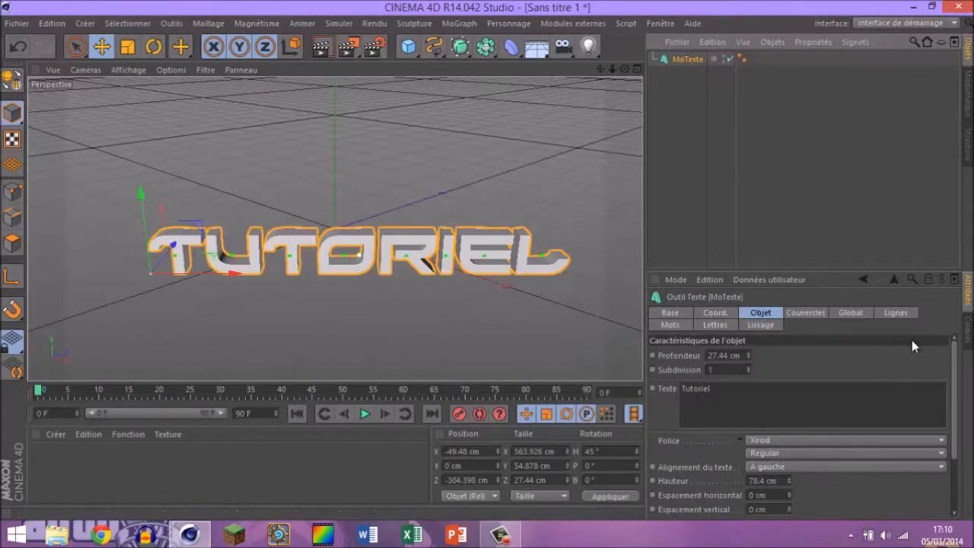
pyautogui.click(812, 312)
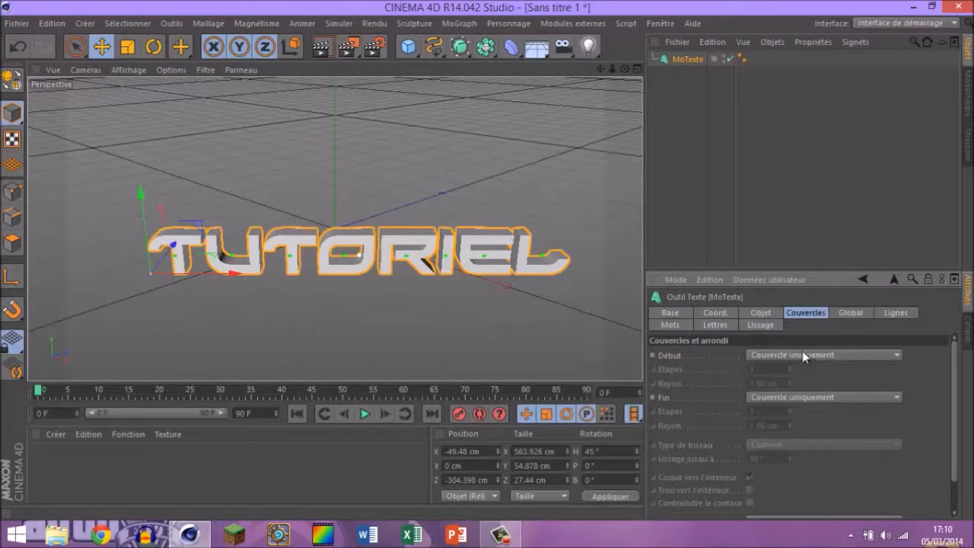
pyautogui.click(802, 355)
pyautogui.click(796, 409)
pyautogui.click(800, 401)
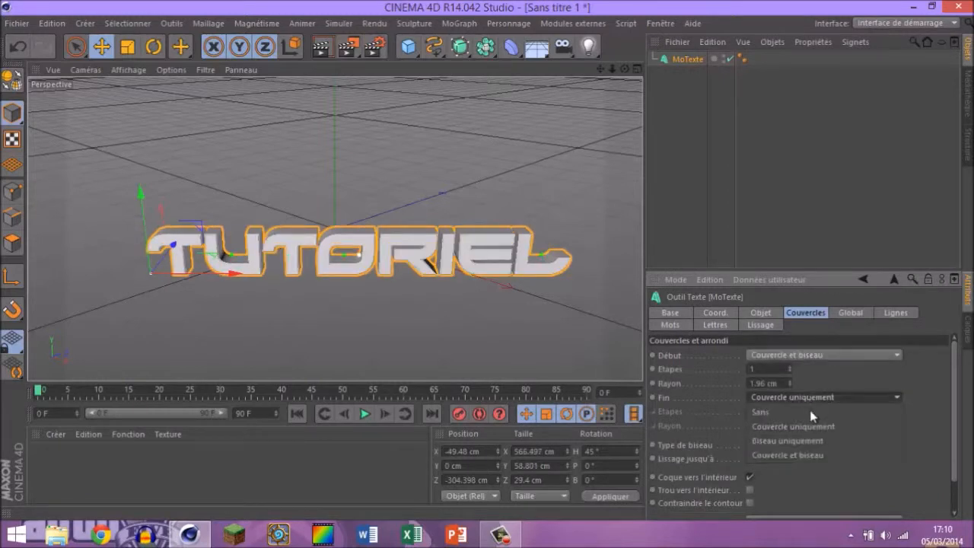
pyautogui.click(802, 457)
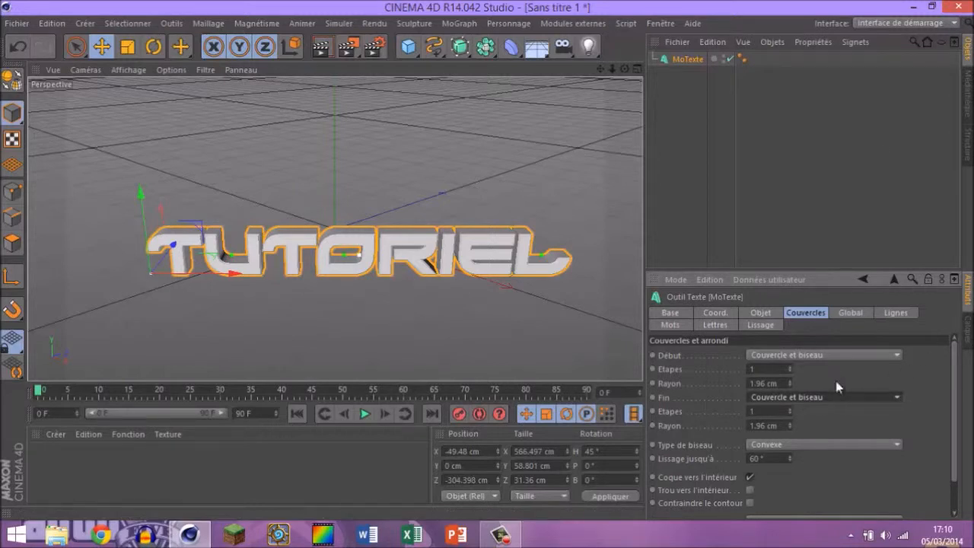
# Step: Try the Linéaire, Gravé and 2 étapes bevel types on the 3D text's caps
pyautogui.click(798, 448)
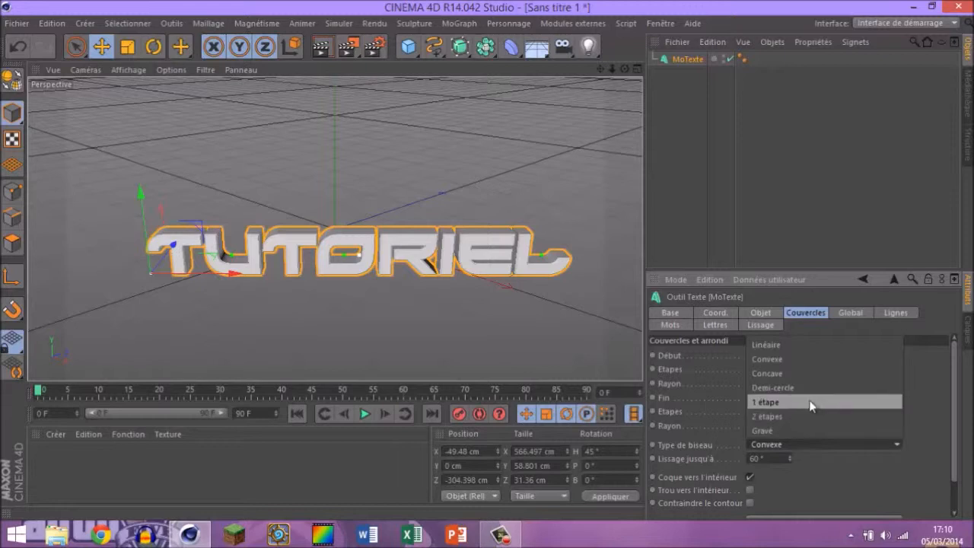
pyautogui.click(818, 348)
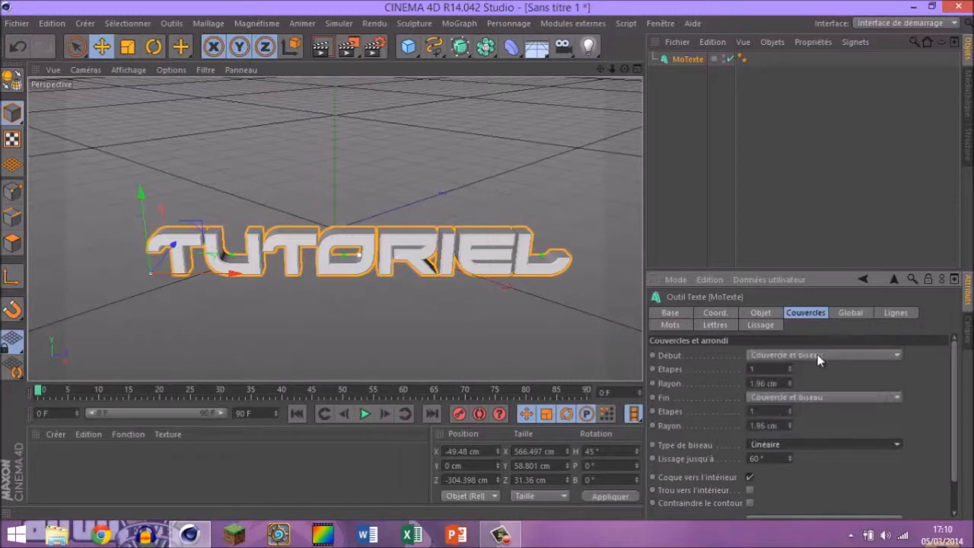
pyautogui.click(820, 450)
pyautogui.click(815, 431)
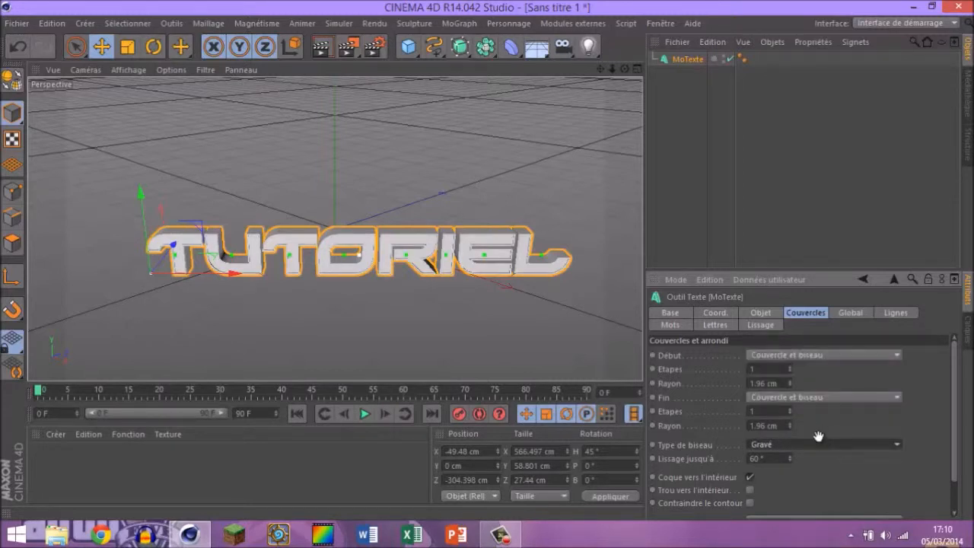
pyautogui.click(821, 447)
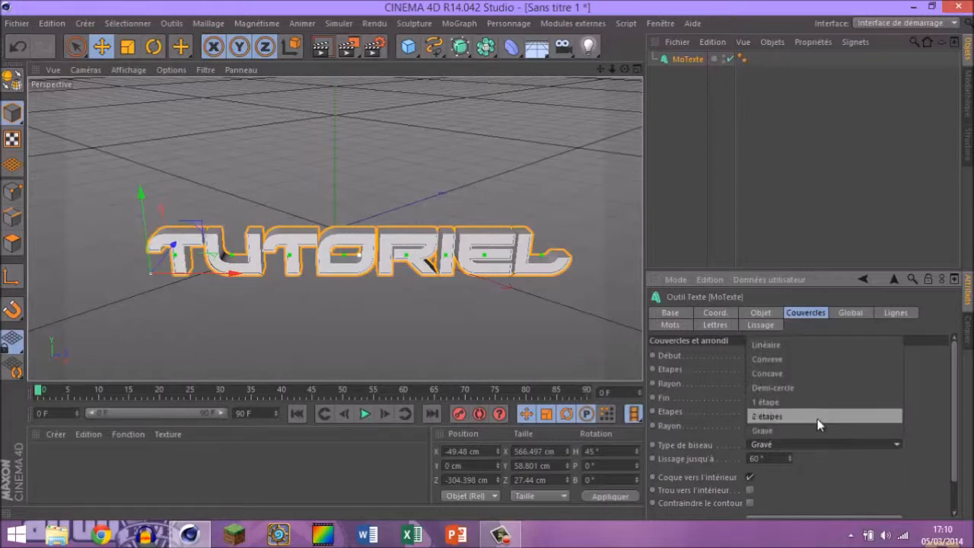
pyautogui.click(820, 416)
# Step: Set the text's bevel type to 1 étape, with 66 steps for the start cap and 32 for the end cap
pyautogui.click(822, 445)
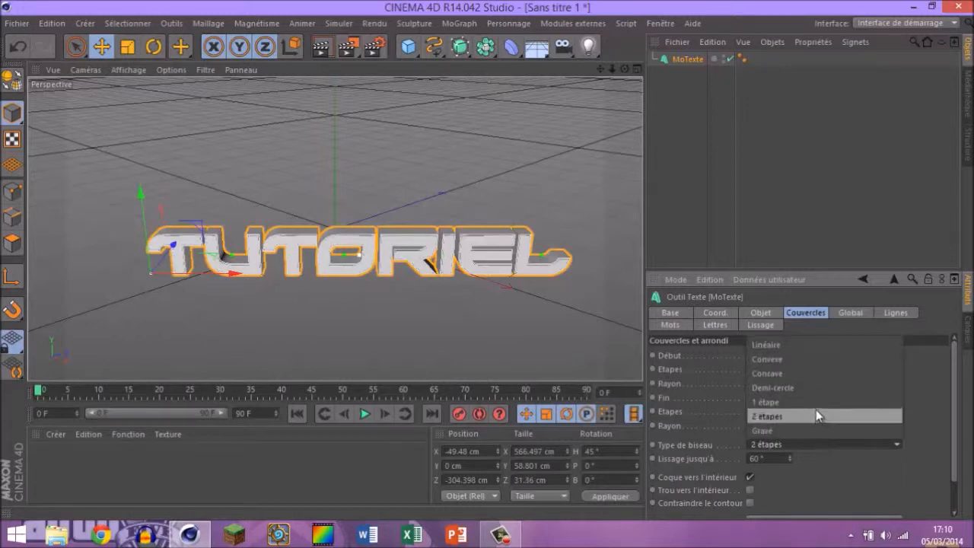
pyautogui.click(816, 404)
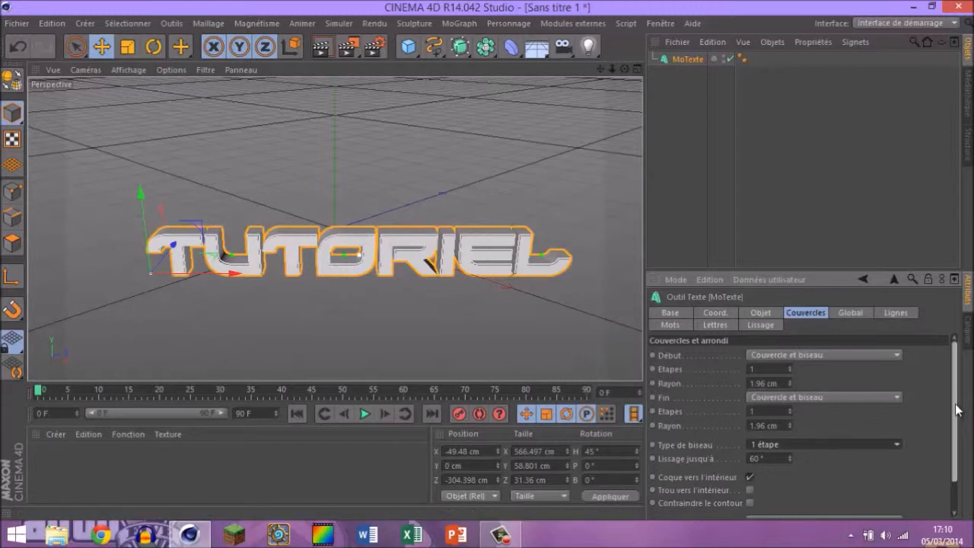
pyautogui.scroll(-1, 852, 387)
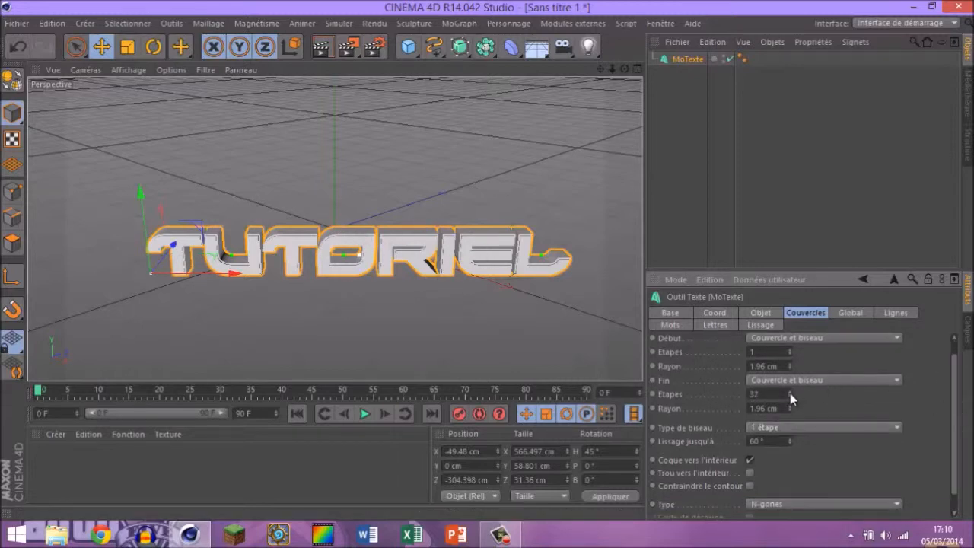
pyautogui.moveTo(788, 352); pyautogui.dragTo(825, 345)
pyautogui.click(809, 430)
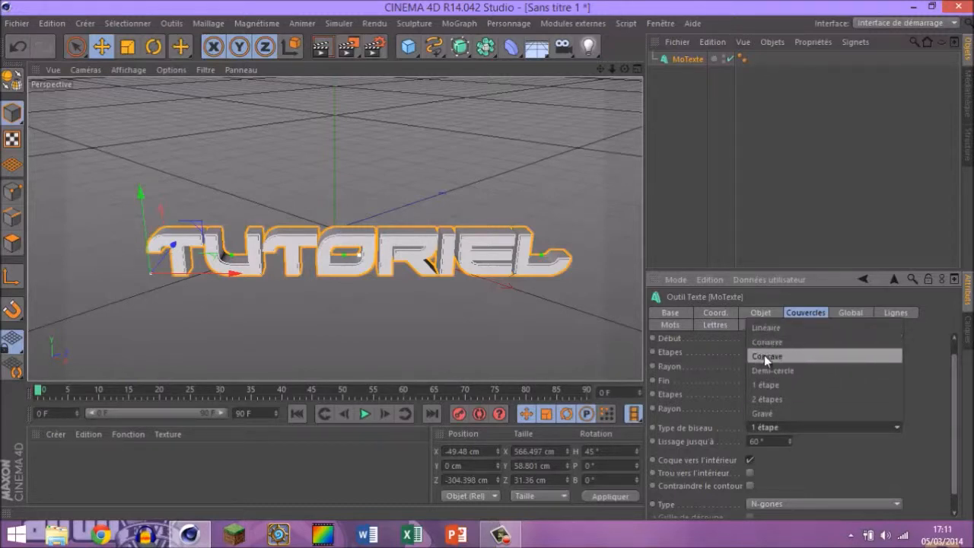
pyautogui.click(863, 462)
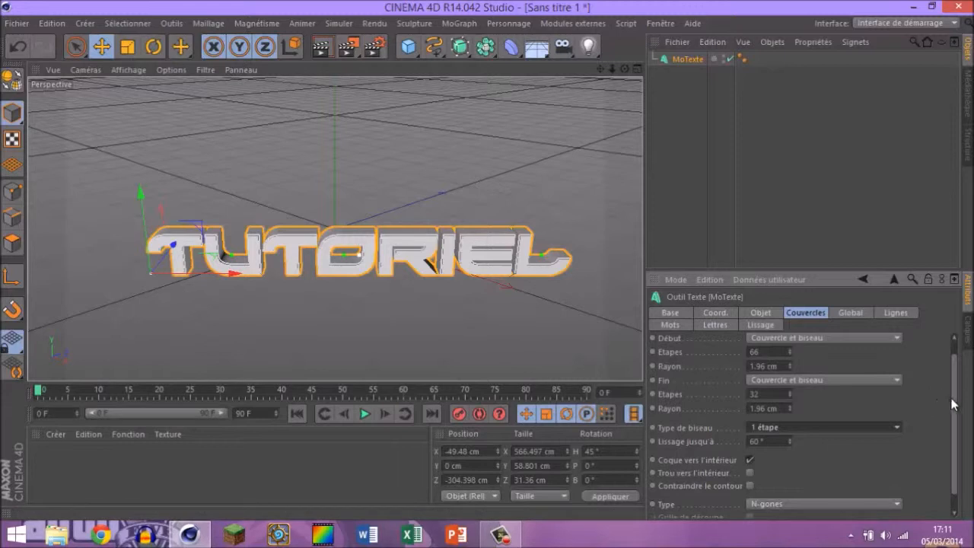
pyautogui.scroll(-1, 953, 411)
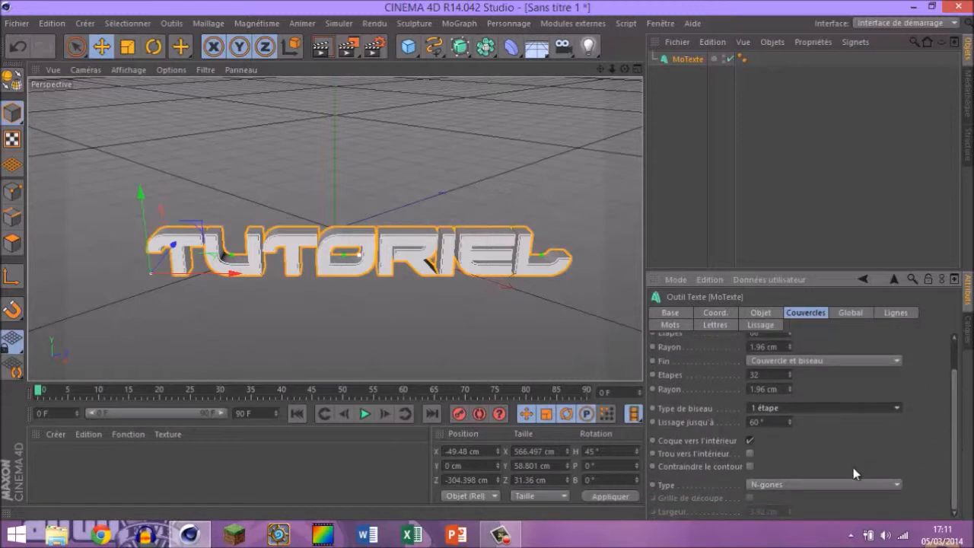
pyautogui.scroll(2, 953, 434)
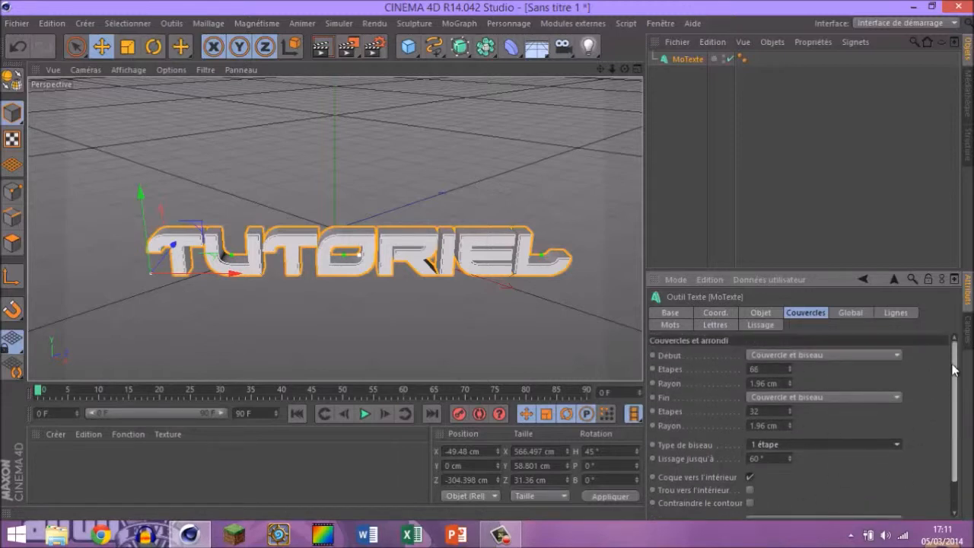
pyautogui.click(755, 312)
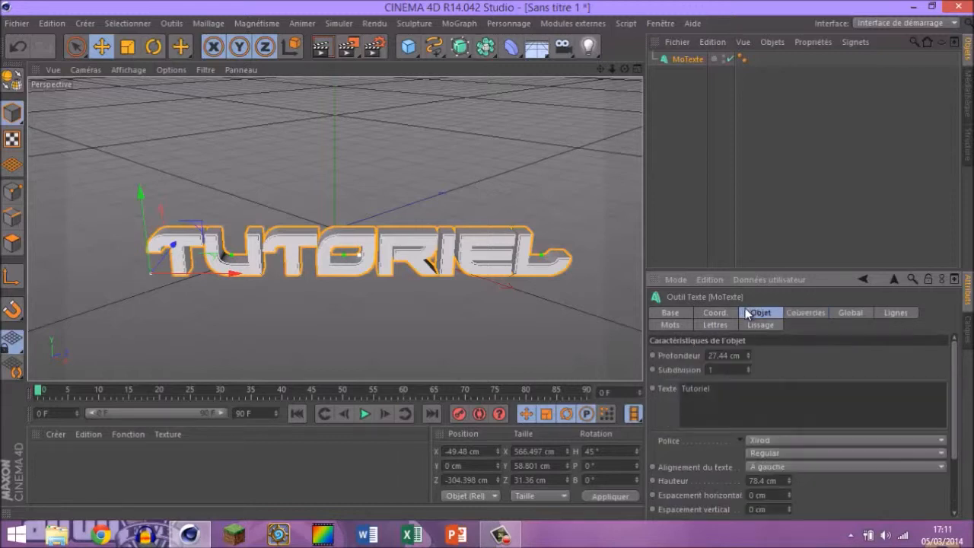
pyautogui.click(695, 313)
pyautogui.click(670, 313)
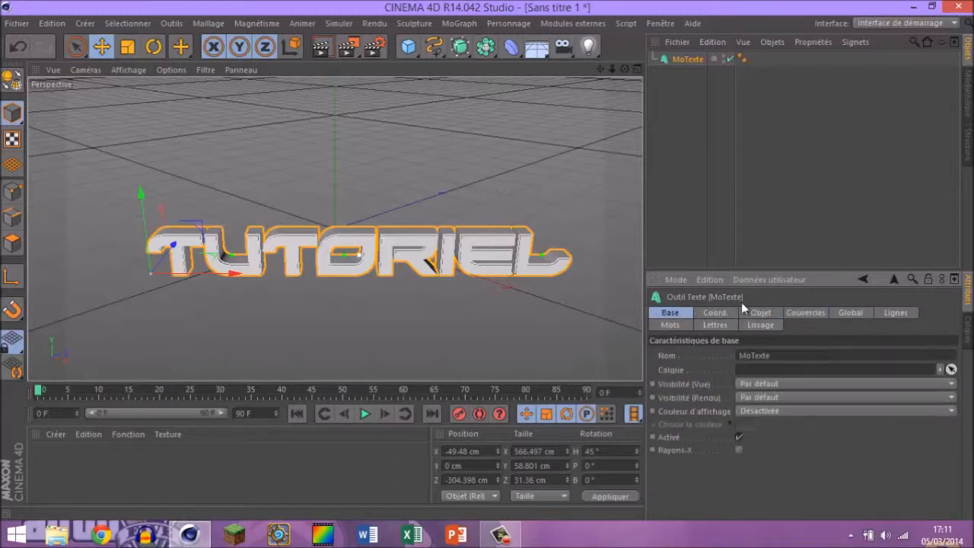
# Step: Shift the 3D text along its own X axis to about X -64 cm and Z -319 cm
pyautogui.click(585, 306)
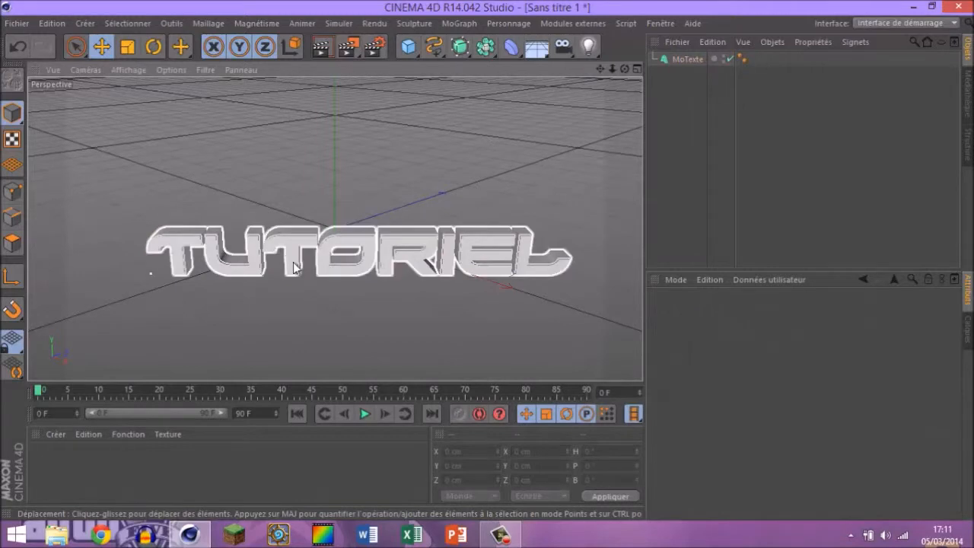
pyautogui.click(299, 268)
pyautogui.moveTo(233, 271); pyautogui.dragTo(210, 272)
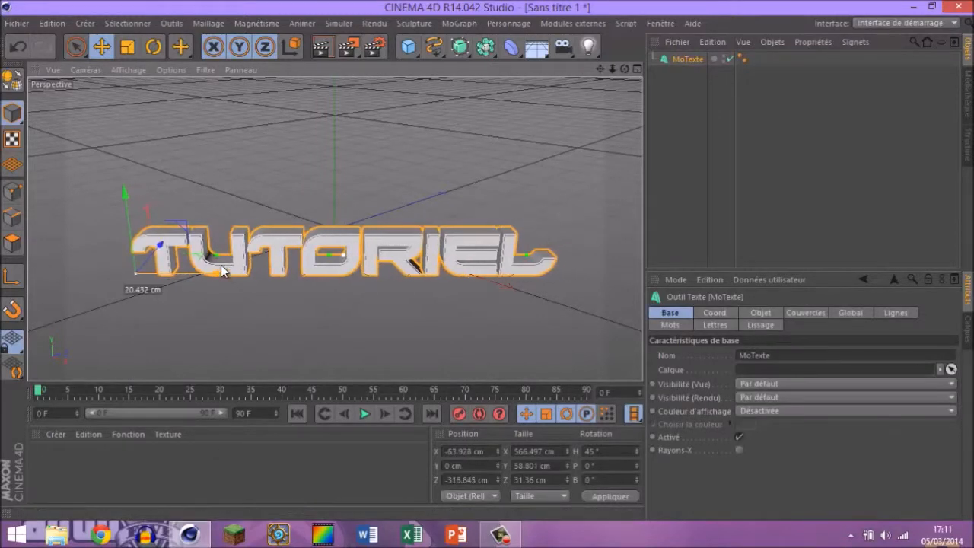
pyautogui.click(330, 171)
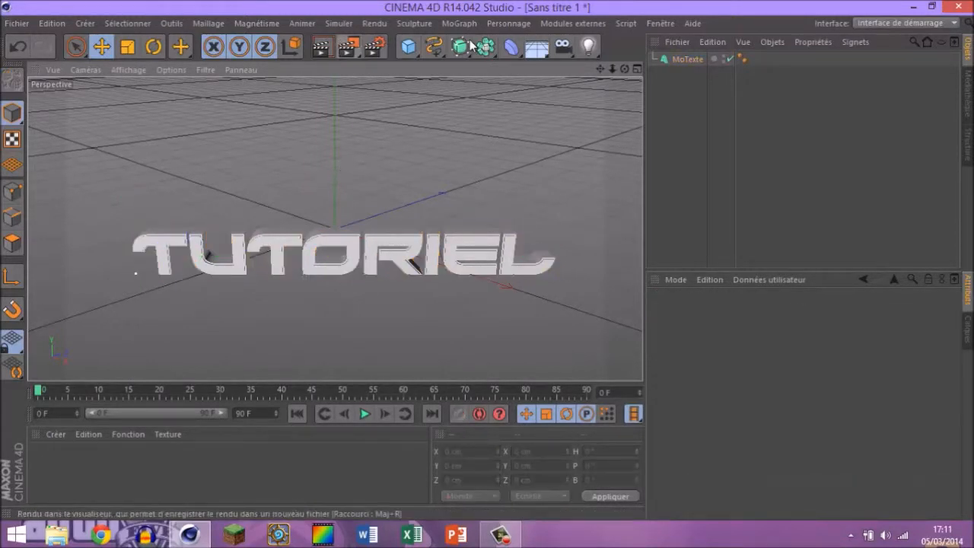
# Step: Try framing the 3D text through a new camera, and delete the camera
pyautogui.click(563, 47)
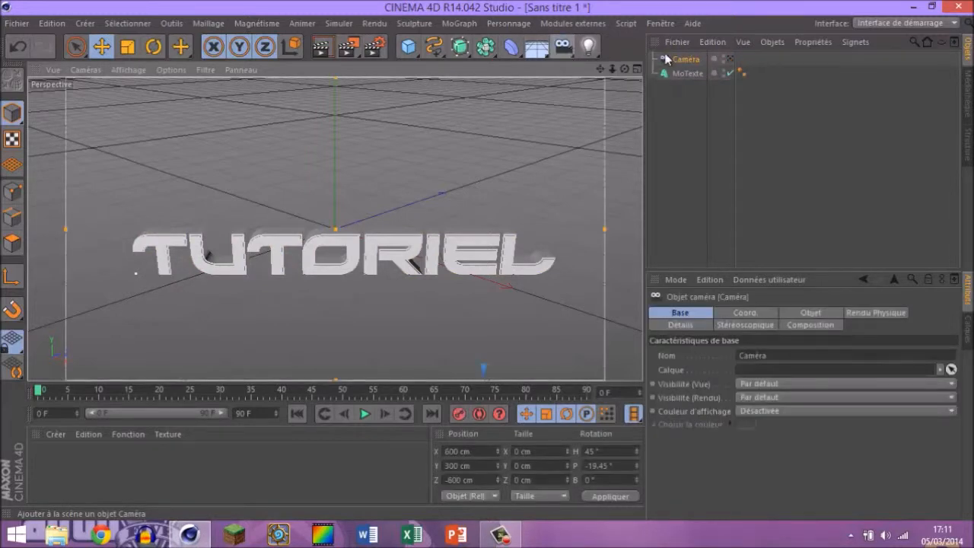
pyautogui.click(730, 60)
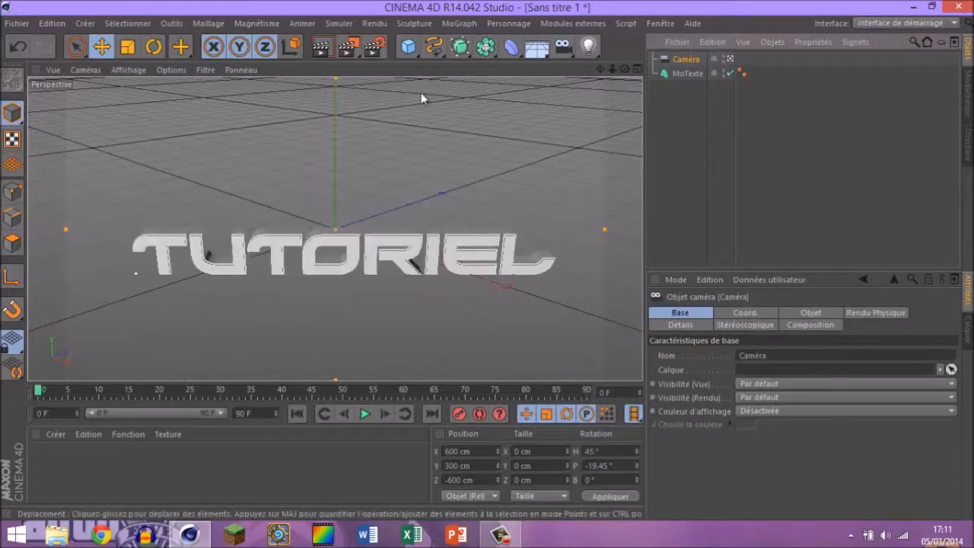
pyautogui.moveTo(600, 69); pyautogui.dragTo(489, 259)
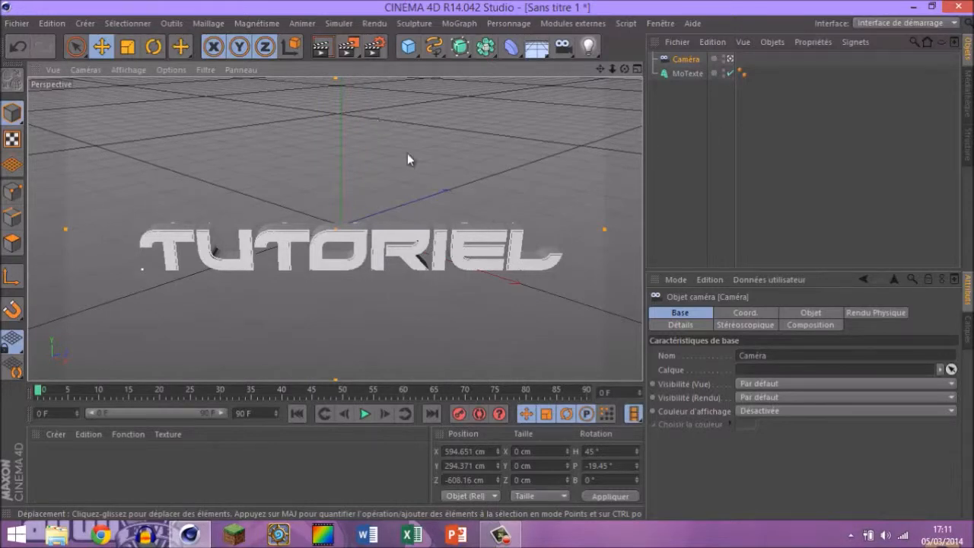
pyautogui.click(730, 60)
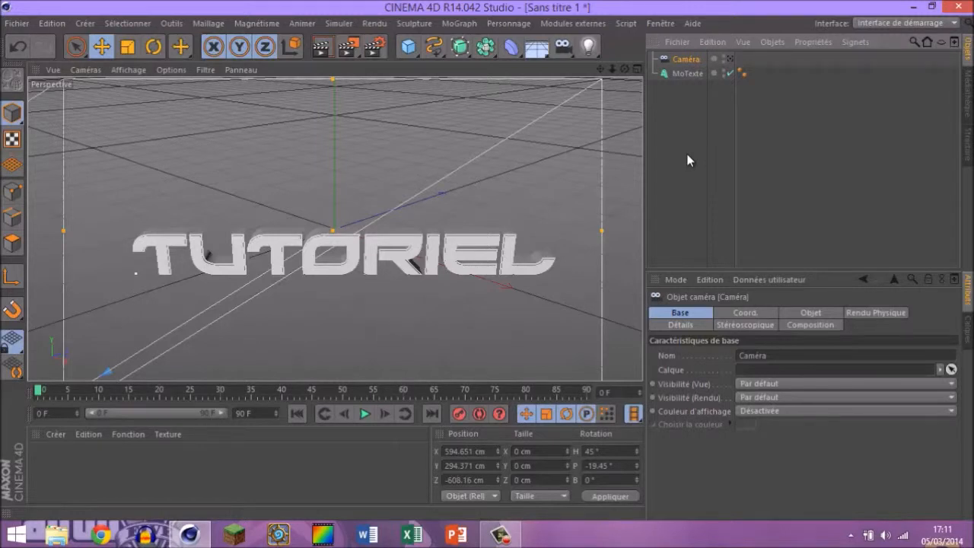
pyautogui.press('Delete')
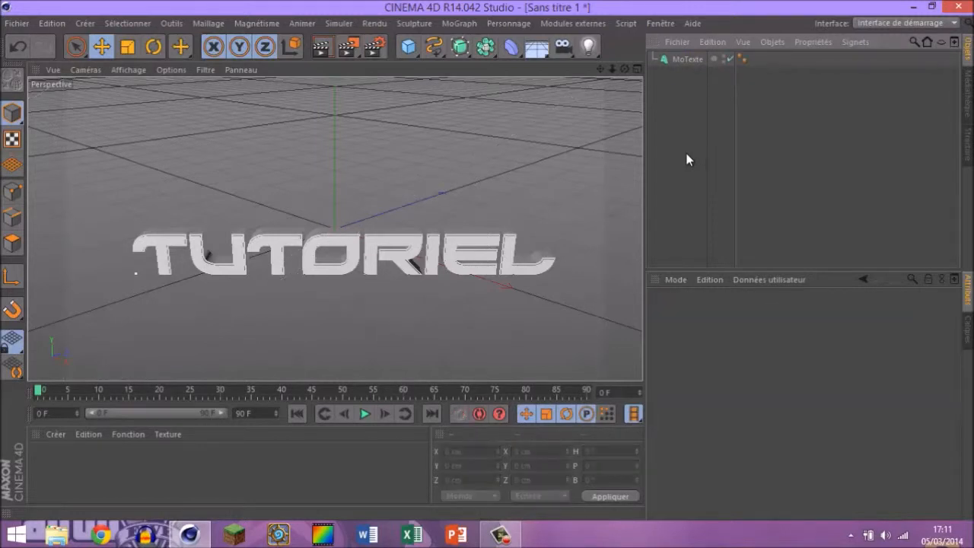
# Step: Add a floor (Sol) object to the scene and raise the 3D text to about 1.9 cm in Y
pyautogui.click(536, 49)
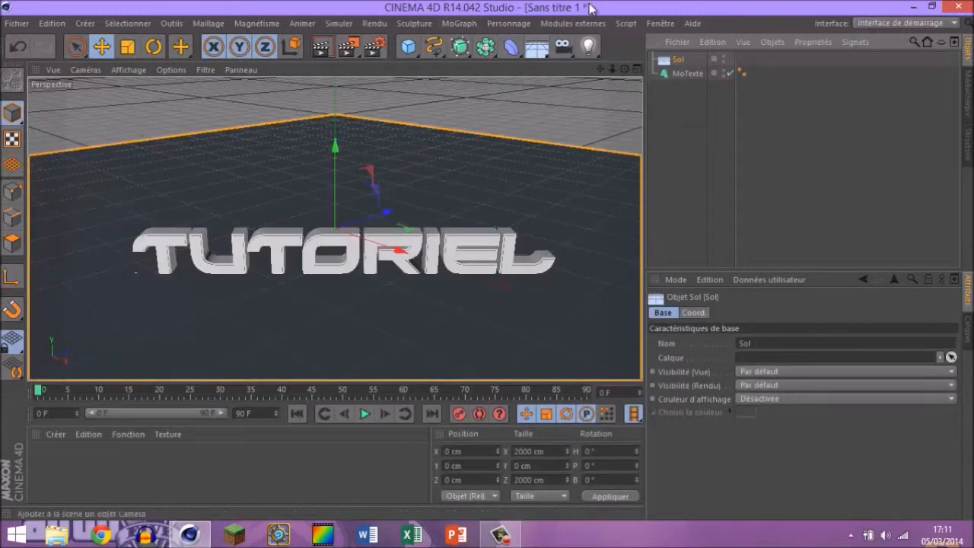
pyautogui.click(794, 111)
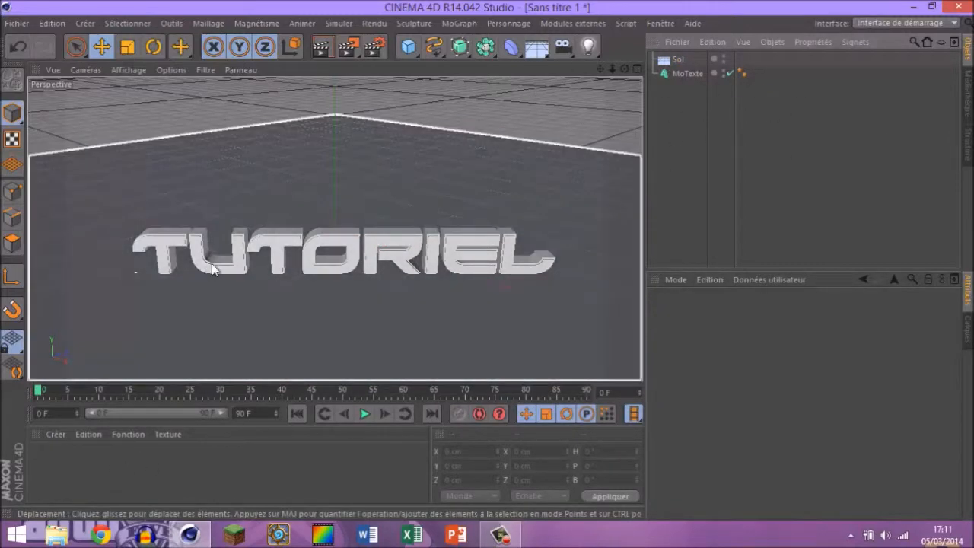
pyautogui.click(340, 243)
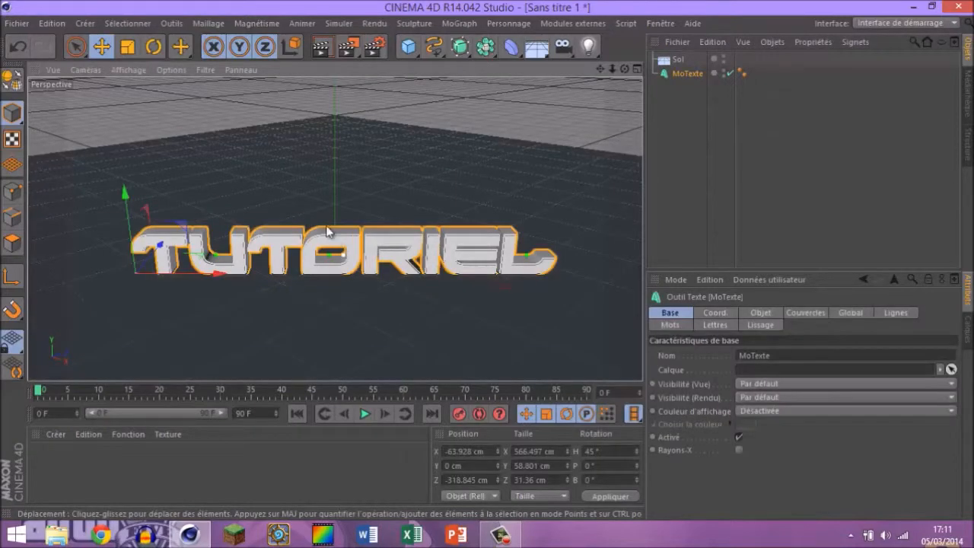
pyautogui.moveTo(125, 194); pyautogui.dragTo(125, 198)
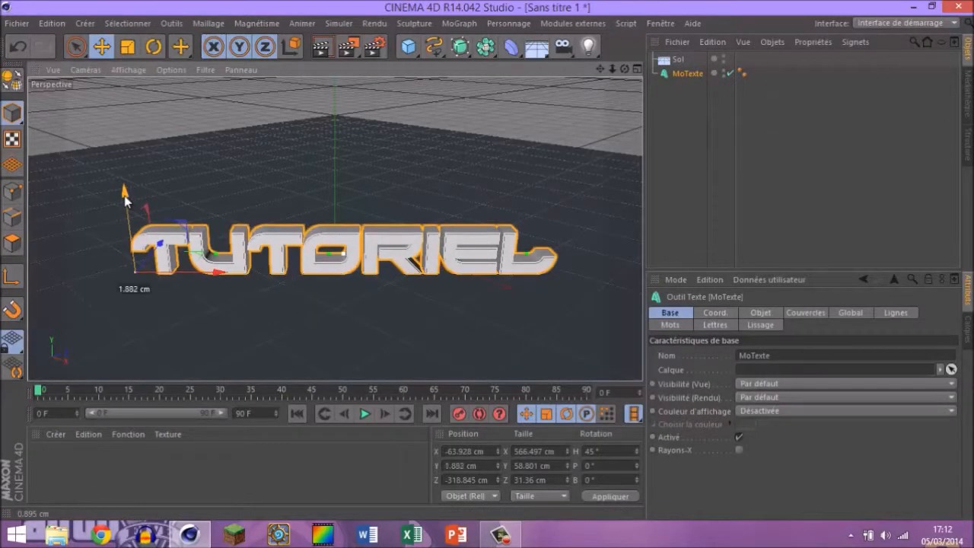
pyautogui.click(449, 183)
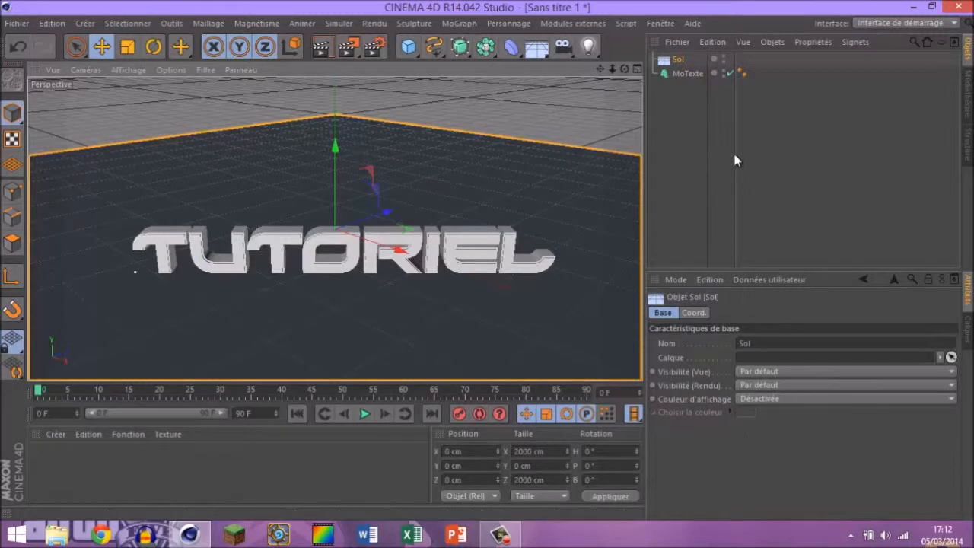
pyautogui.click(684, 152)
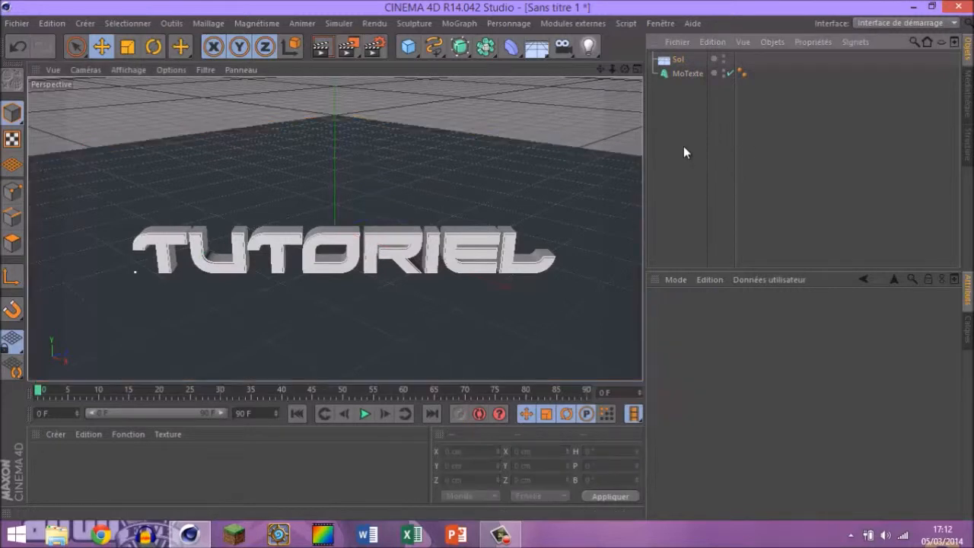
# Step: Preview the render of the text on the floor, and add a sphere (Sphère) to the scene
pyautogui.click(332, 45)
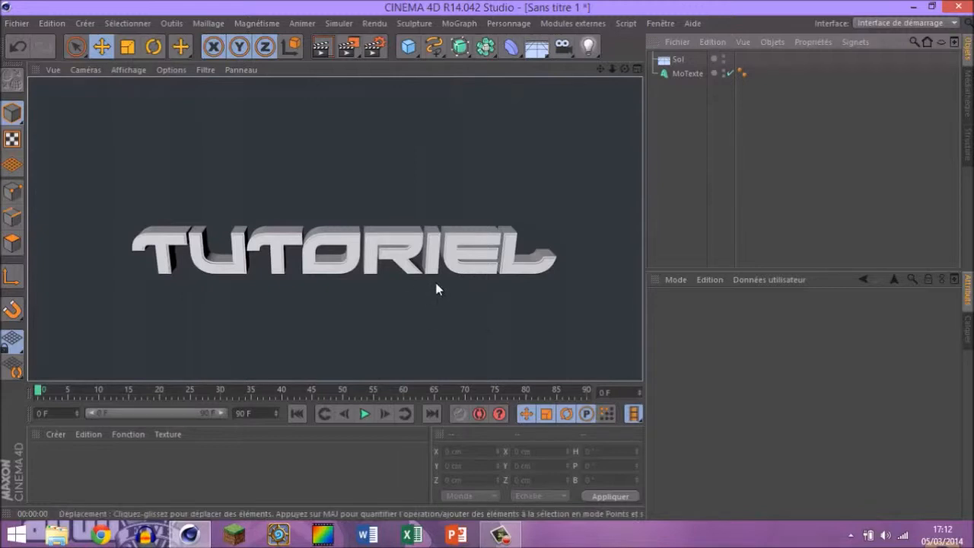
pyautogui.click(772, 171)
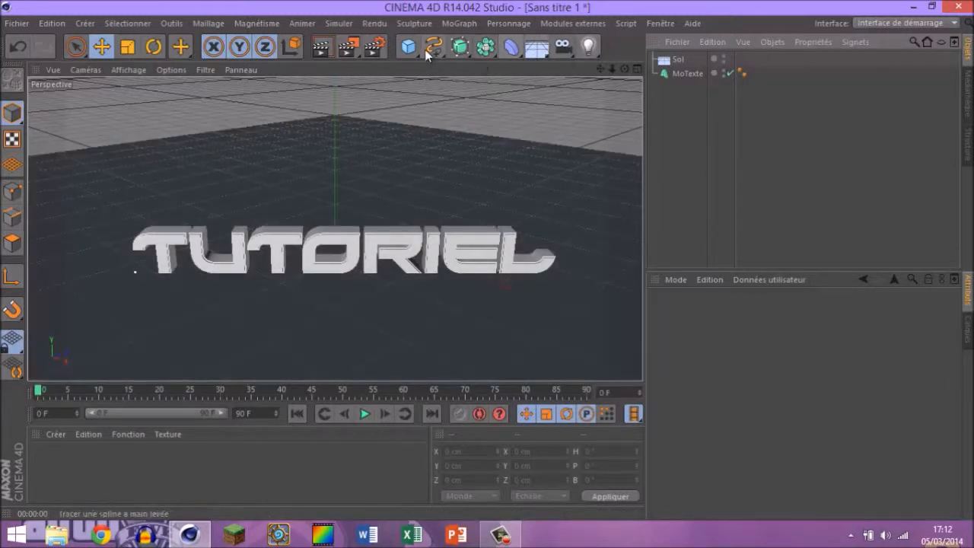
pyautogui.click(412, 47)
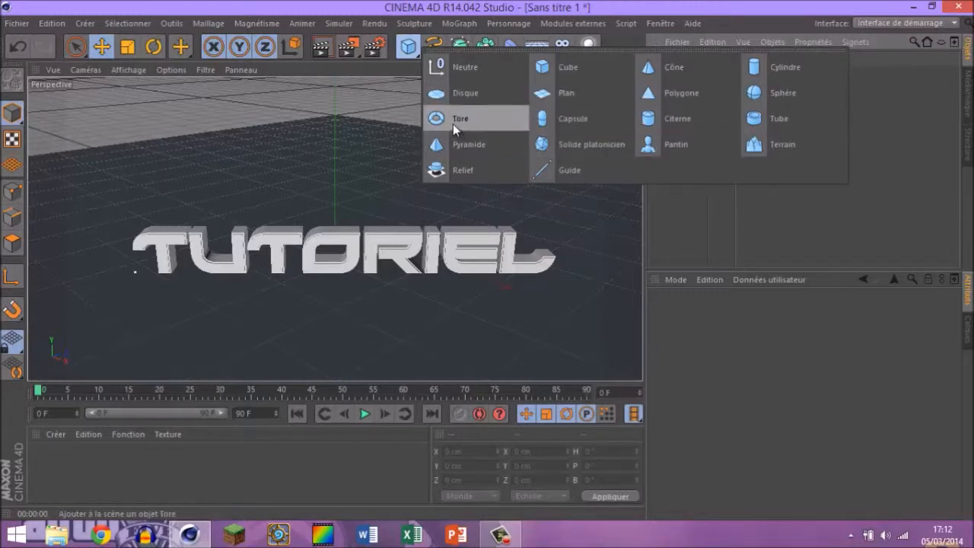
pyautogui.click(783, 93)
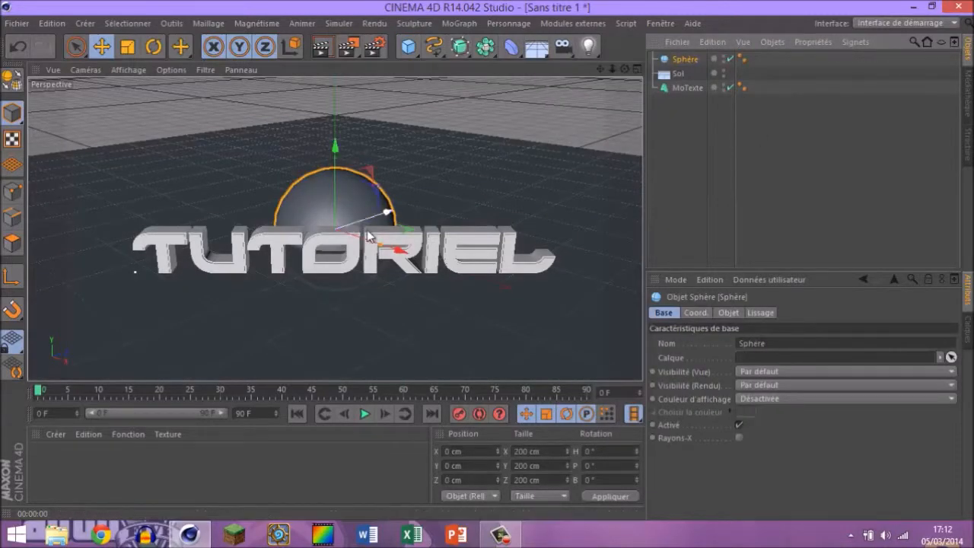
# Step: Move the sphere behind the right end of the text, to about X 131 cm, Y 90 cm and Z 214 cm
pyautogui.moveTo(373, 243); pyautogui.dragTo(558, 314)
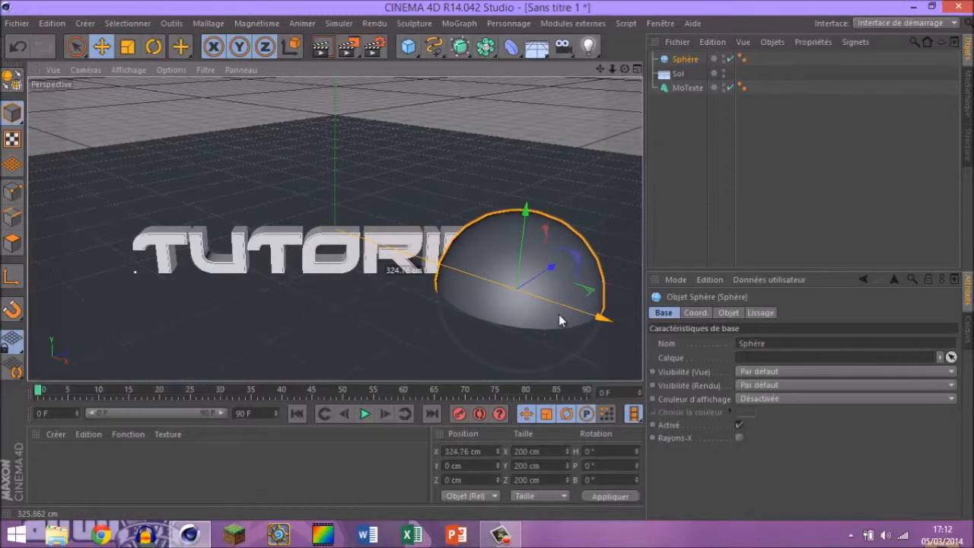
pyautogui.moveTo(517, 255); pyautogui.dragTo(528, 186)
pyautogui.moveTo(601, 245); pyautogui.dragTo(395, 244)
pyautogui.moveTo(387, 210); pyautogui.dragTo(534, 171)
pyautogui.moveTo(497, 140)
pyautogui.mouseDown()
pyautogui.moveTo(525, 160)
pyautogui.moveTo(483, 132)
pyautogui.mouseUp()
pyautogui.click(607, 240)
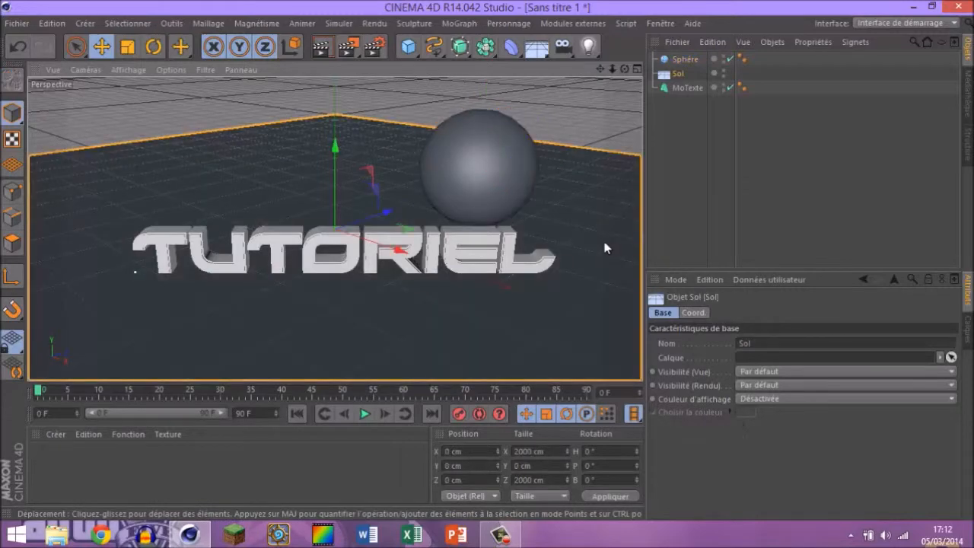
pyautogui.click(515, 171)
pyautogui.click(478, 347)
# Step: Scale the sphere down uniformly to about 150 cm and lower it to about Y 66 cm
pyautogui.click(486, 195)
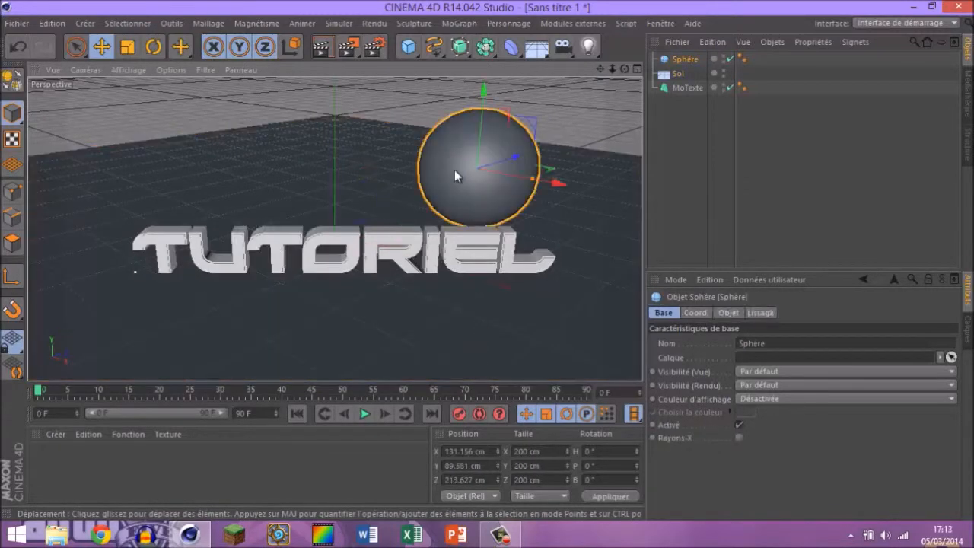
pyautogui.click(128, 48)
pyautogui.moveTo(531, 125); pyautogui.dragTo(509, 135)
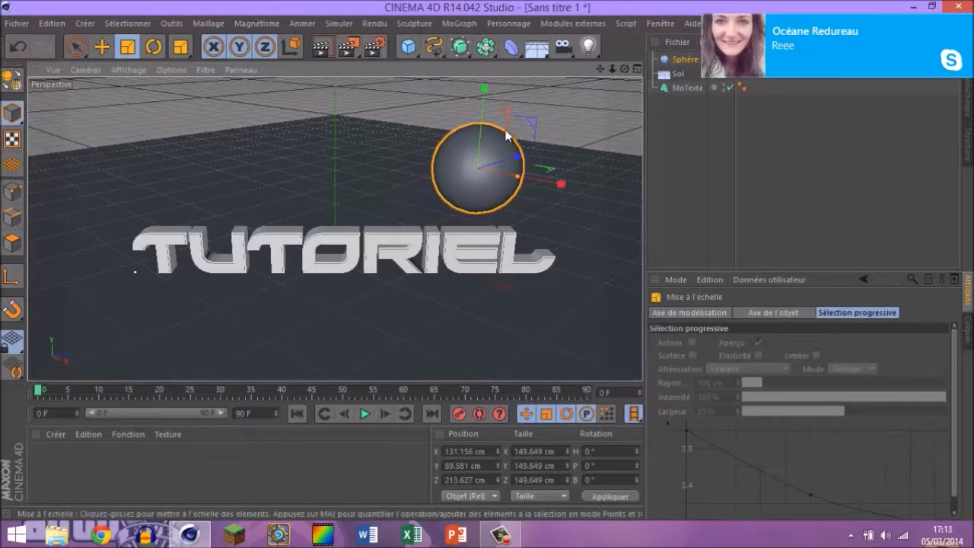
pyautogui.click(101, 47)
pyautogui.moveTo(484, 118); pyautogui.dragTo(480, 131)
# Step: Preview the render of the scene with the reduced sphere behind the text
pyautogui.click(593, 225)
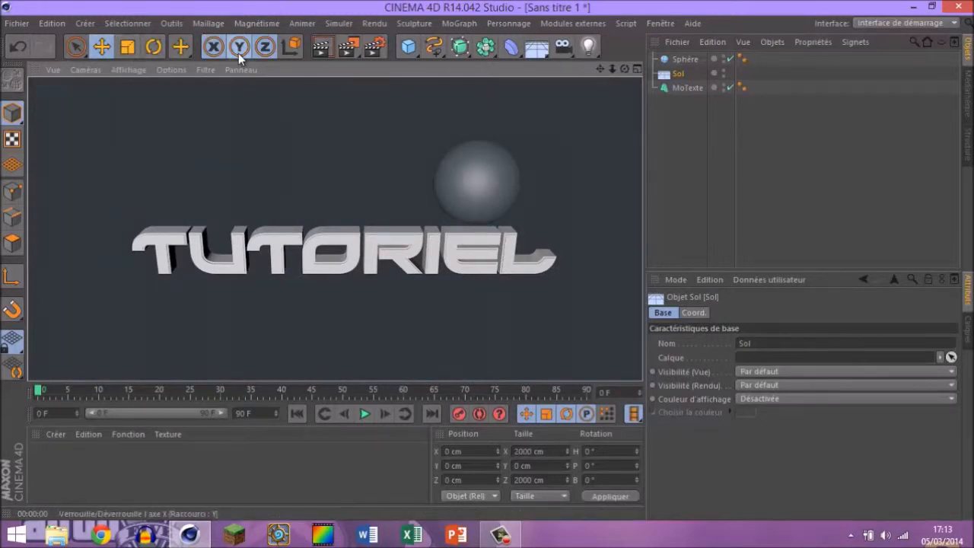
pyautogui.click(685, 59)
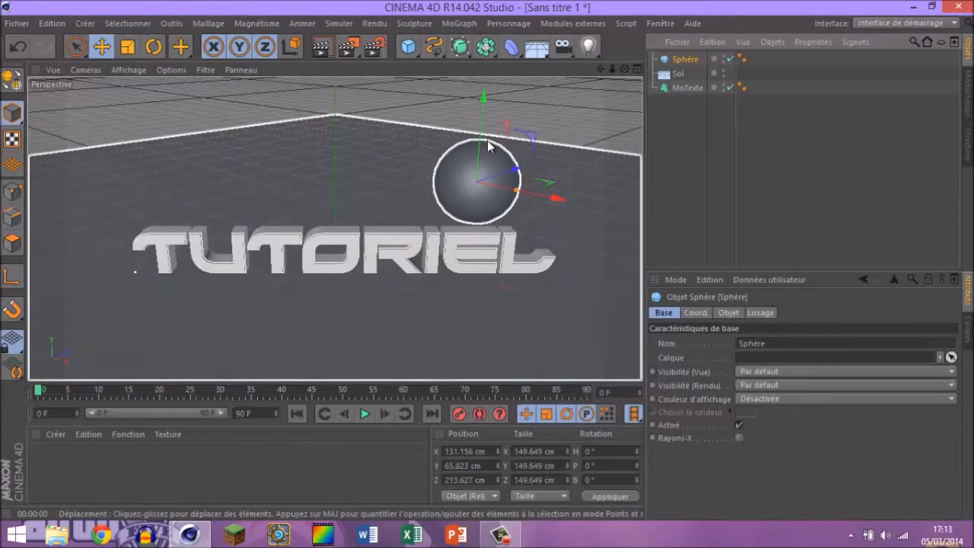
pyautogui.click(325, 50)
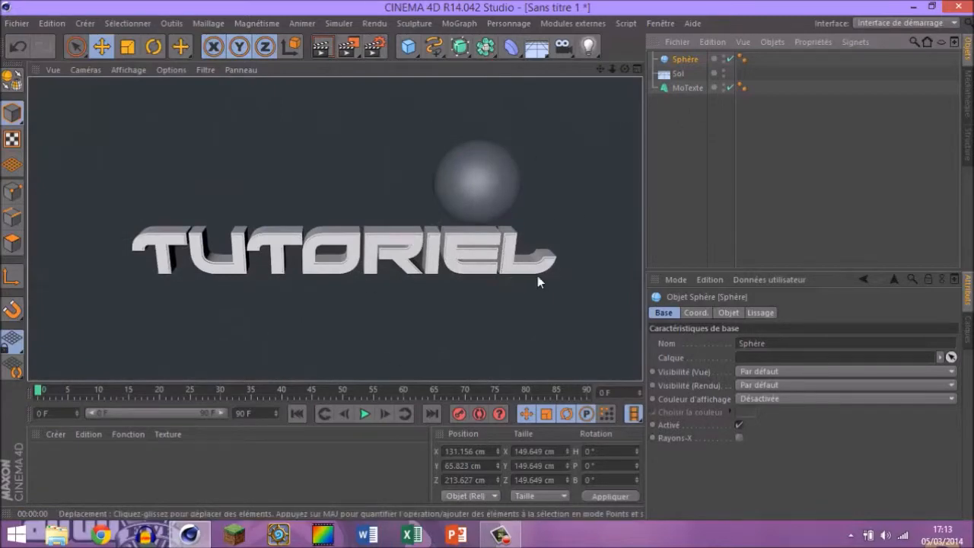
pyautogui.click(689, 59)
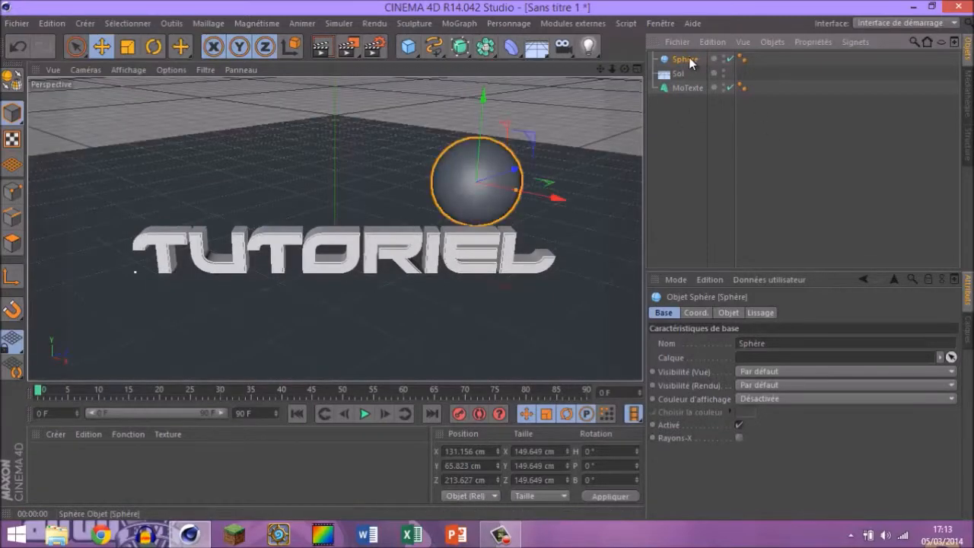
# Step: Add the Illumination globale effect to the render settings and preview the render in the viewport
pyautogui.click(374, 54)
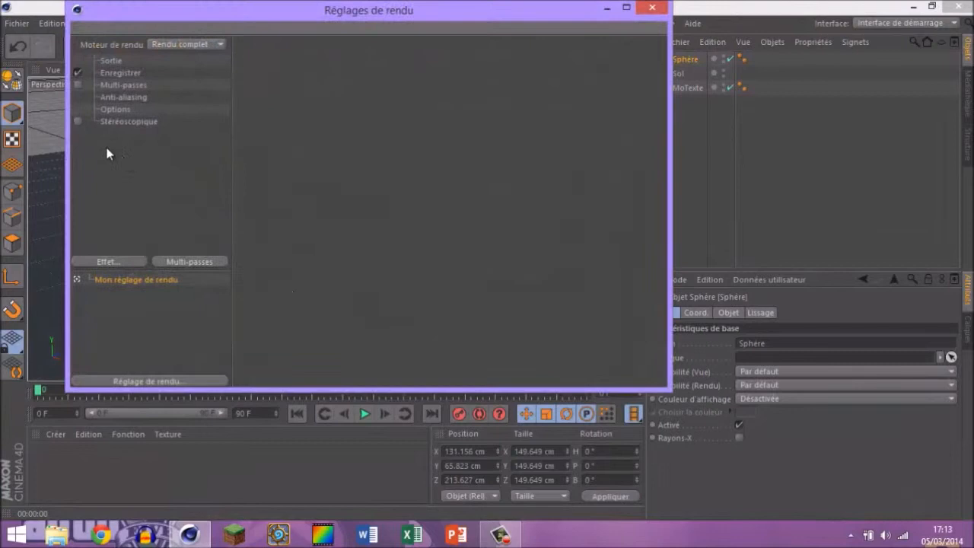
pyautogui.click(92, 261)
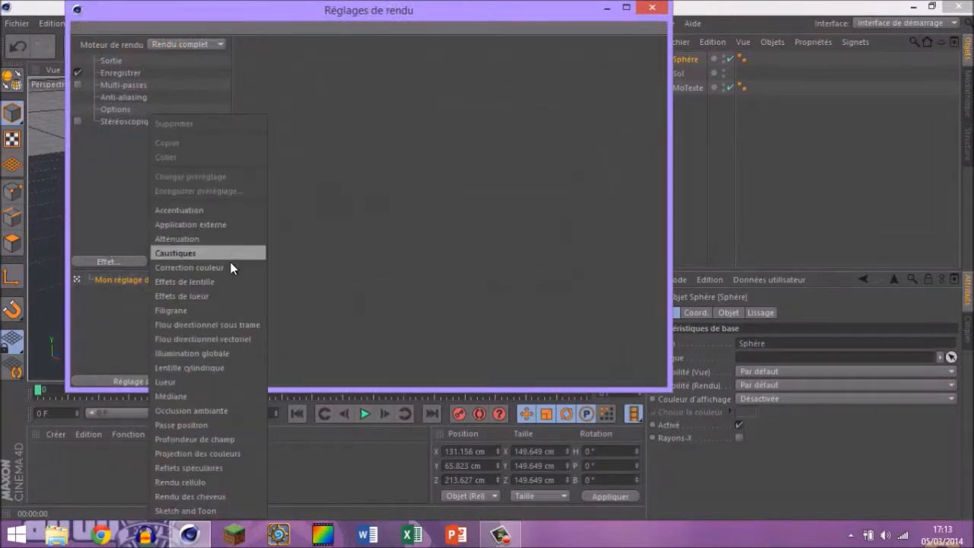
pyautogui.click(207, 354)
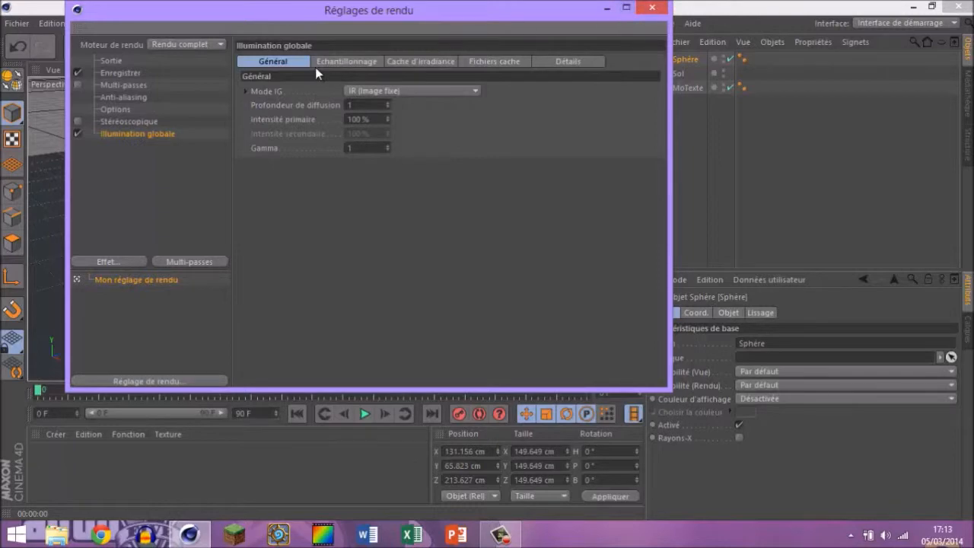
pyautogui.click(652, 7)
pyautogui.click(322, 48)
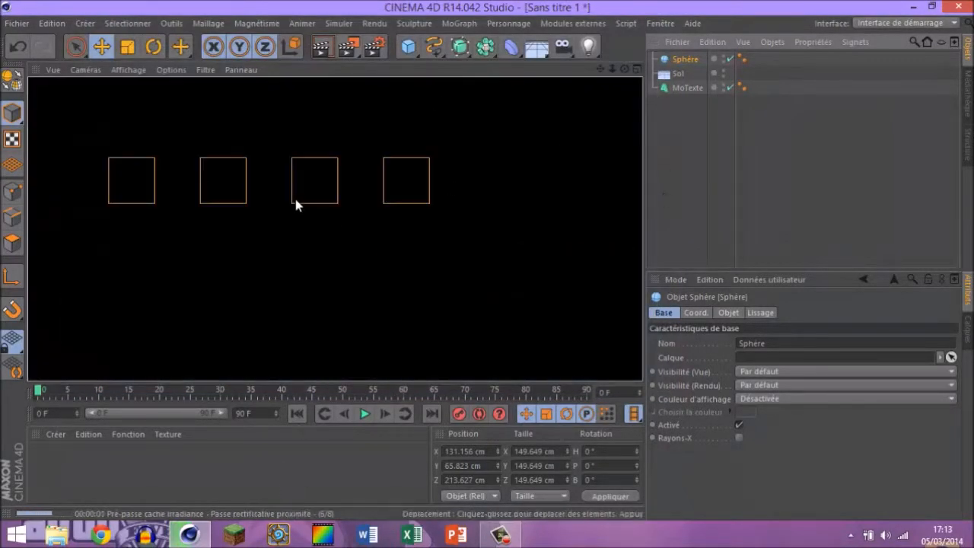
pyautogui.click(685, 60)
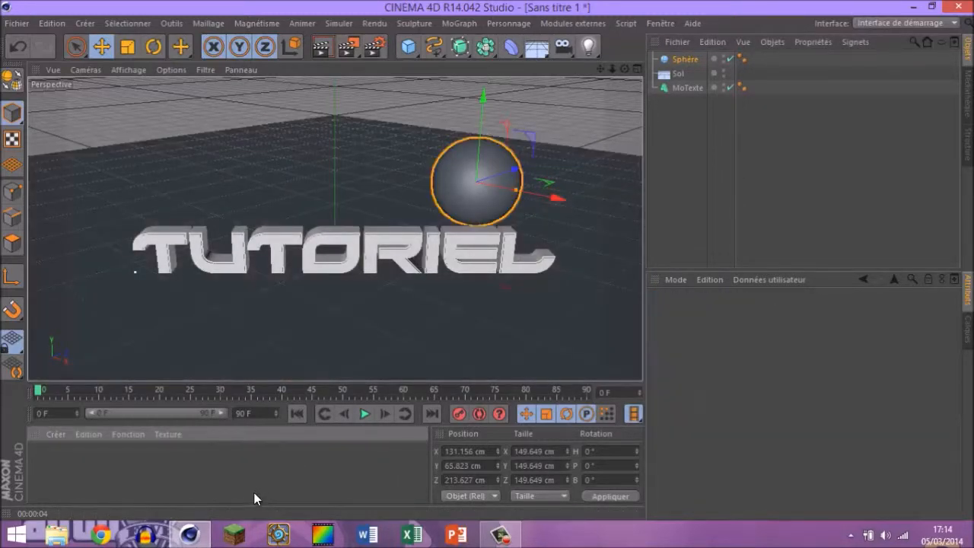
# Step: Add the Effets de lueur effect to the render settings alongside Illumination globale
pyautogui.click(374, 47)
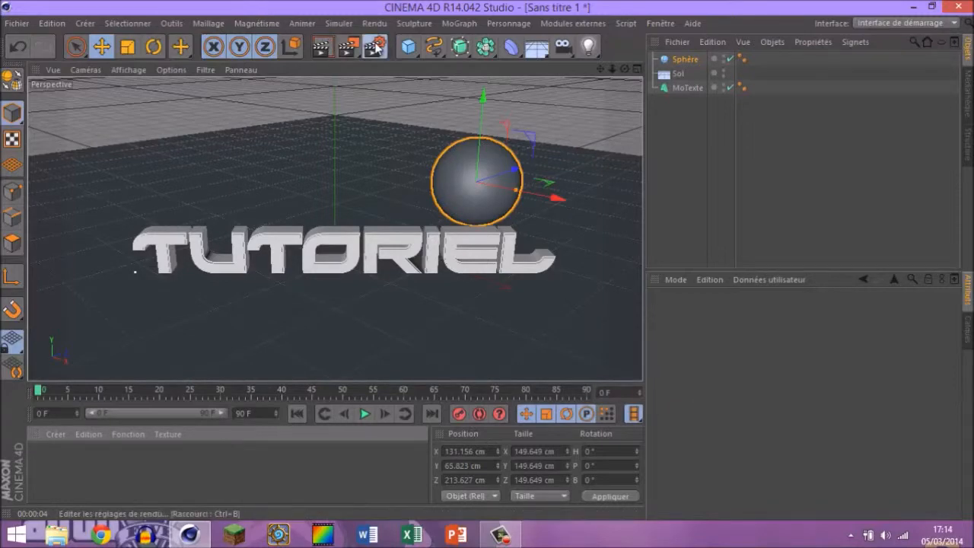
pyautogui.click(99, 263)
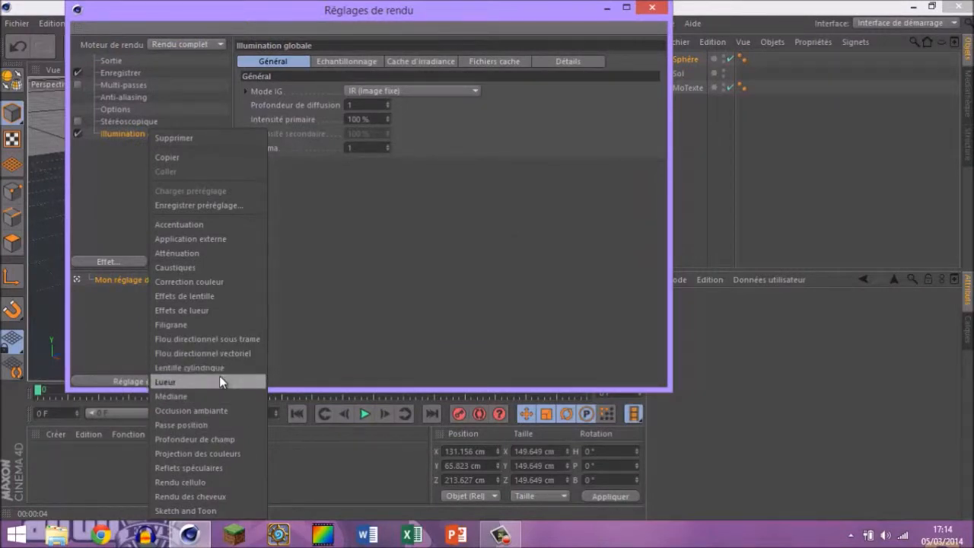
pyautogui.click(218, 311)
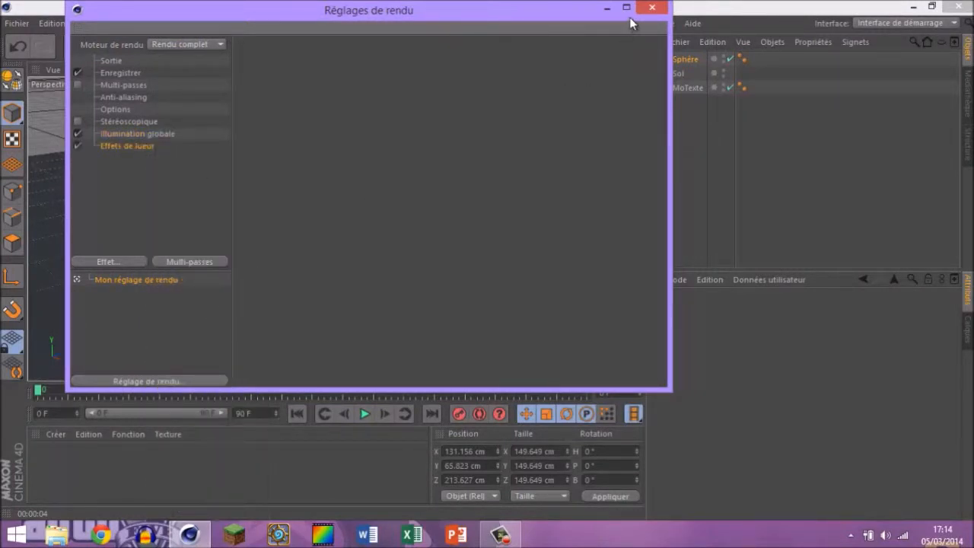
pyautogui.click(139, 136)
pyautogui.click(149, 145)
pyautogui.click(653, 7)
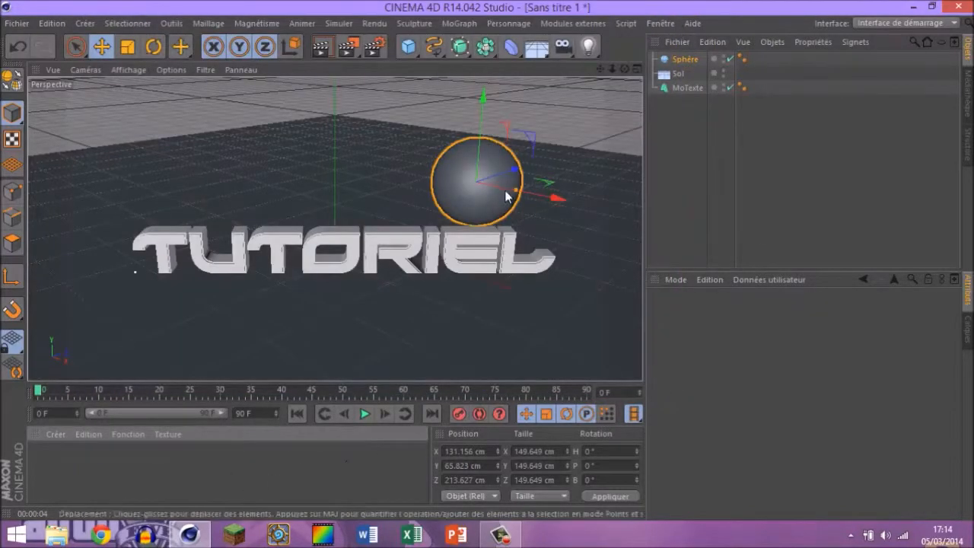
# Step: Create a new material and set its base colour to dark grey, RGB 41, 41, 41
pyautogui.click(780, 186)
pyautogui.click(483, 177)
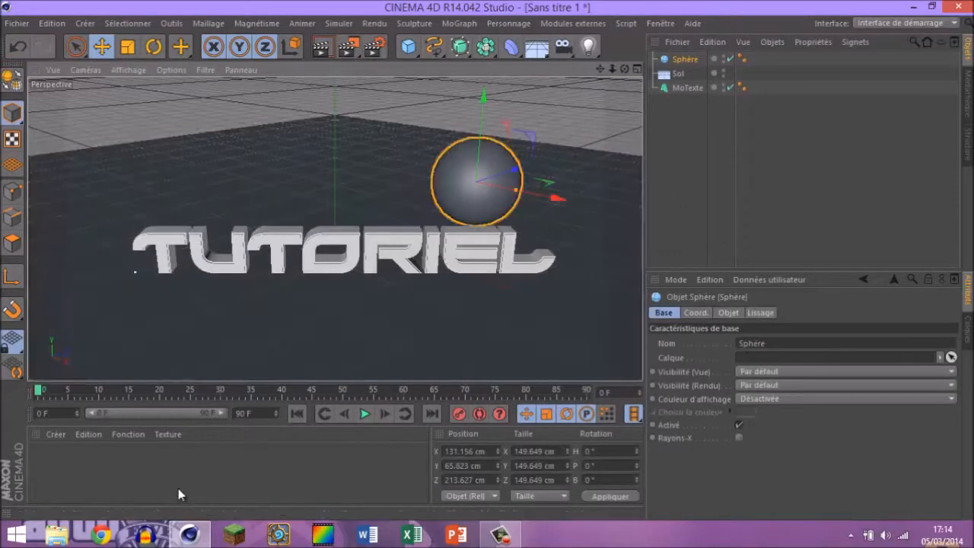
pyautogui.doubleClick(149, 452)
pyautogui.doubleClick(47, 466)
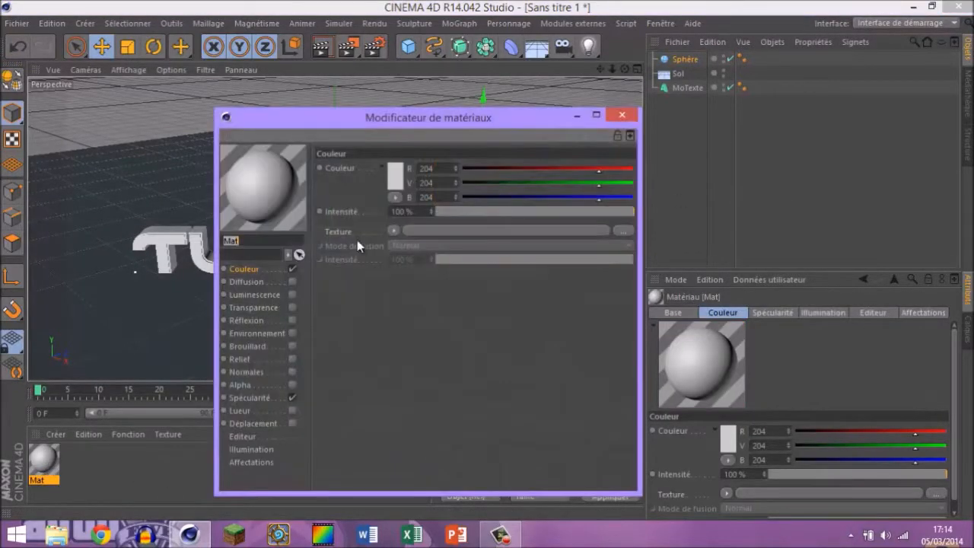
pyautogui.click(395, 176)
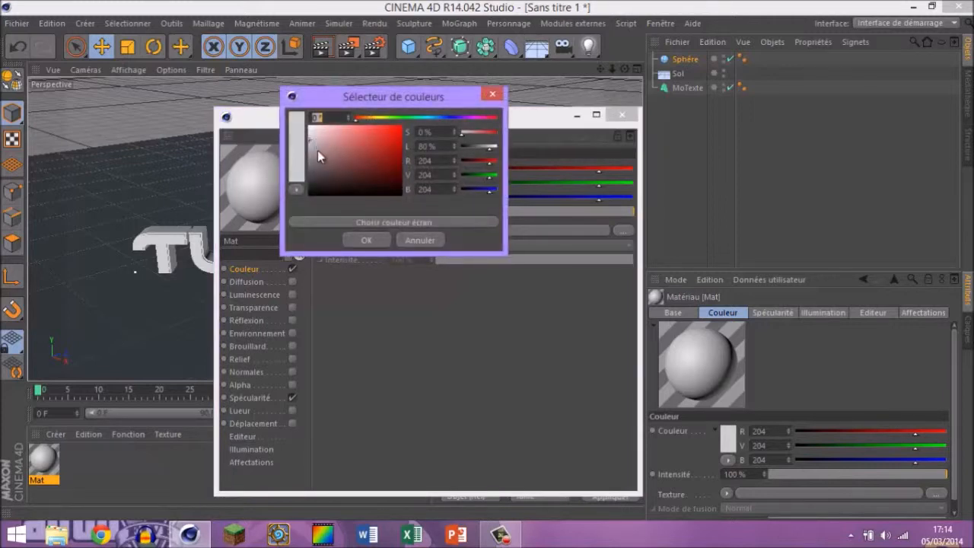
pyautogui.moveTo(328, 153); pyautogui.dragTo(272, 184)
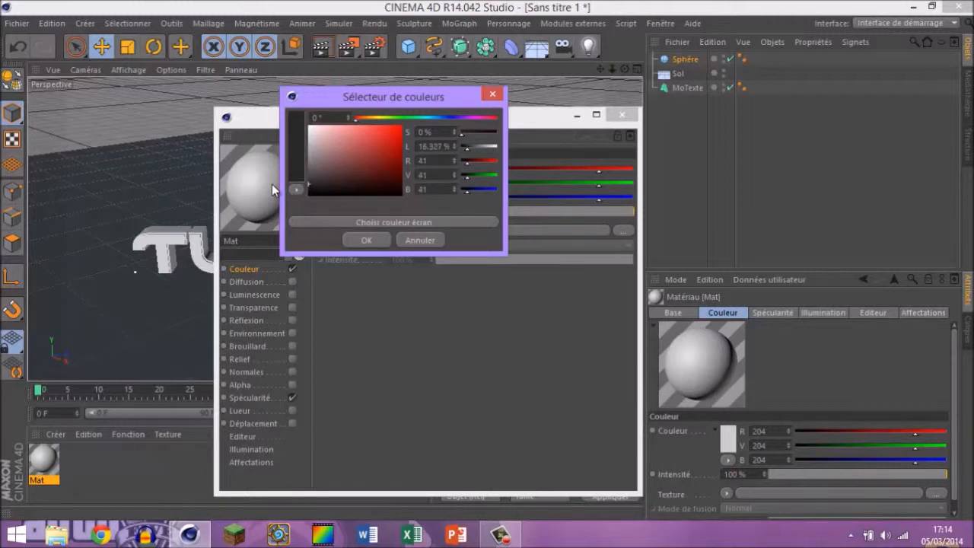
pyautogui.click(366, 240)
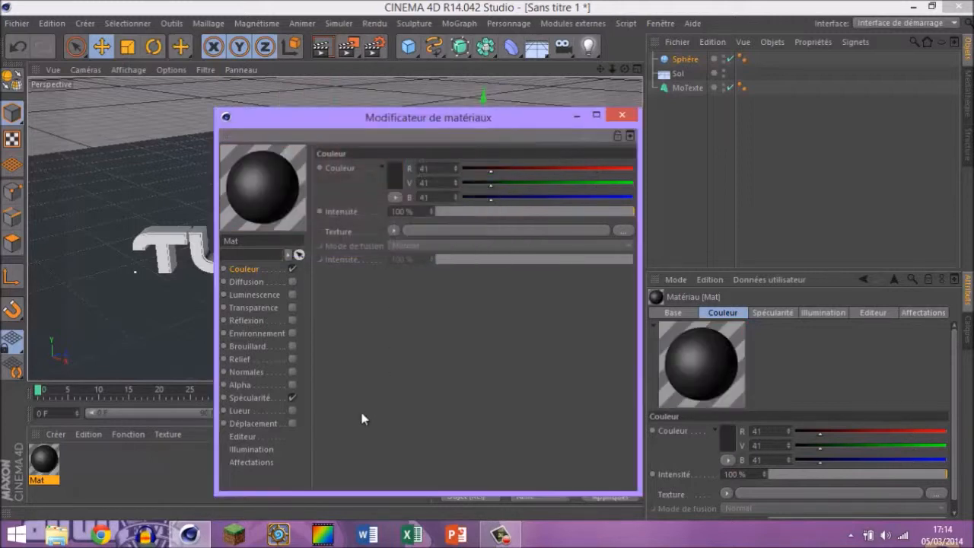
# Step: Enable reflection on the dark grey material with 10 % intensity and 21 % dispersion
pyautogui.click(292, 319)
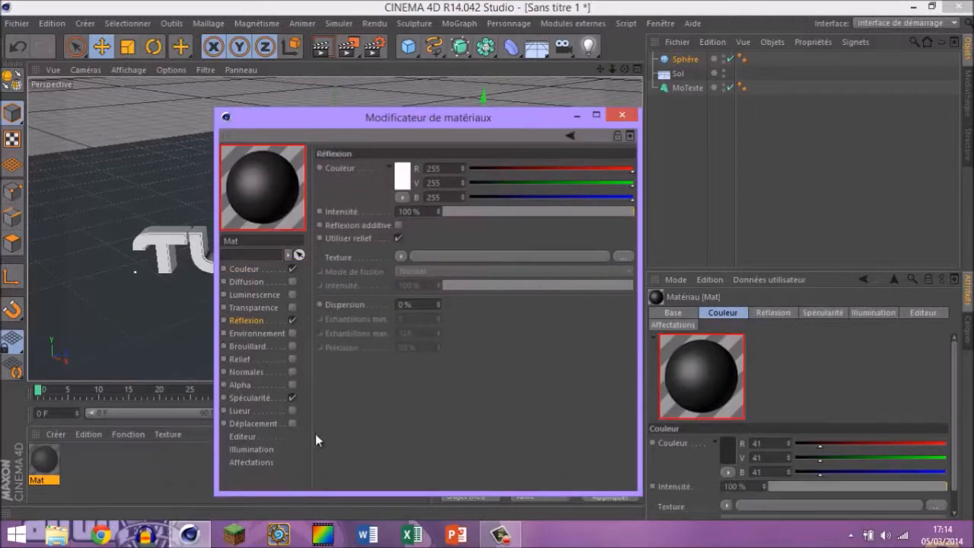
pyautogui.click(460, 210)
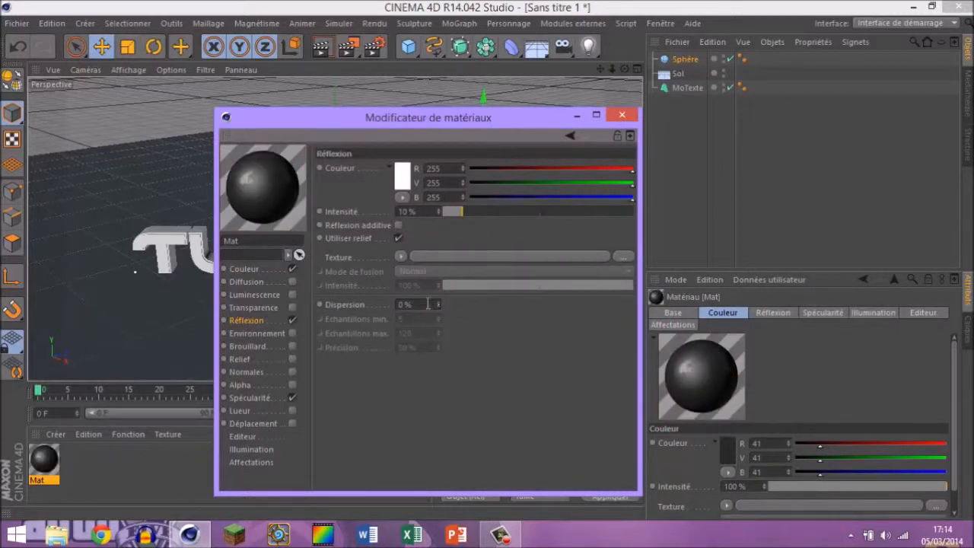
pyautogui.moveTo(438, 304); pyautogui.dragTo(438, 305)
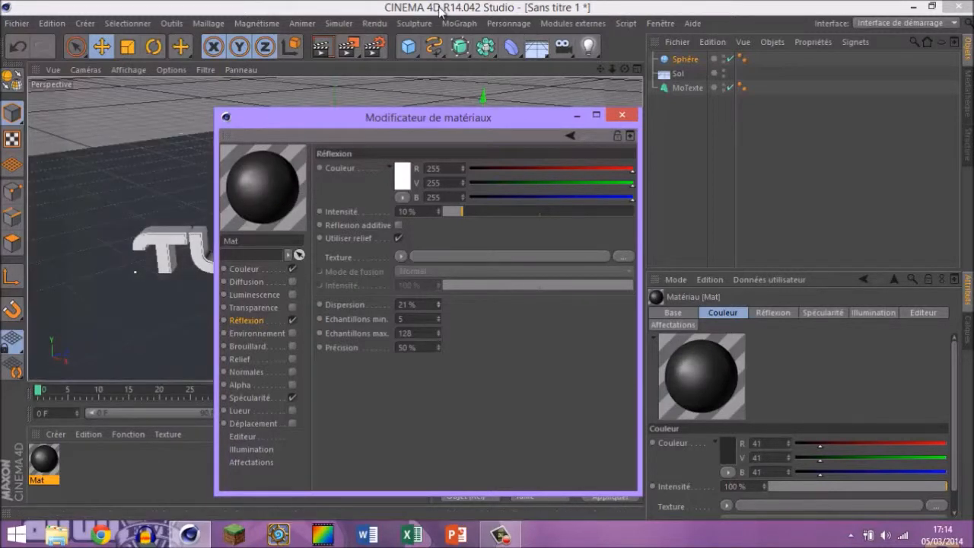
pyautogui.click(623, 115)
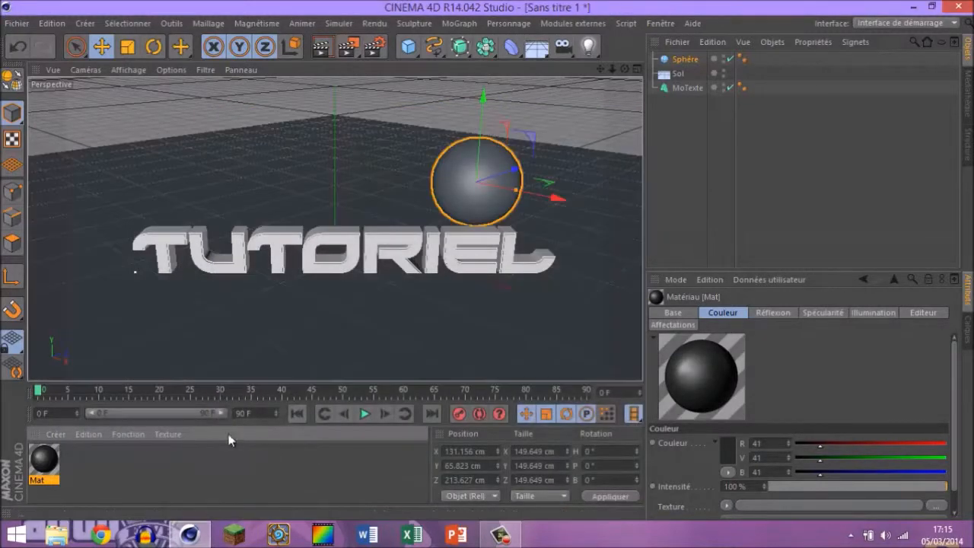
# Step: Create a second material and enable its luminescence channel
pyautogui.doubleClick(120, 476)
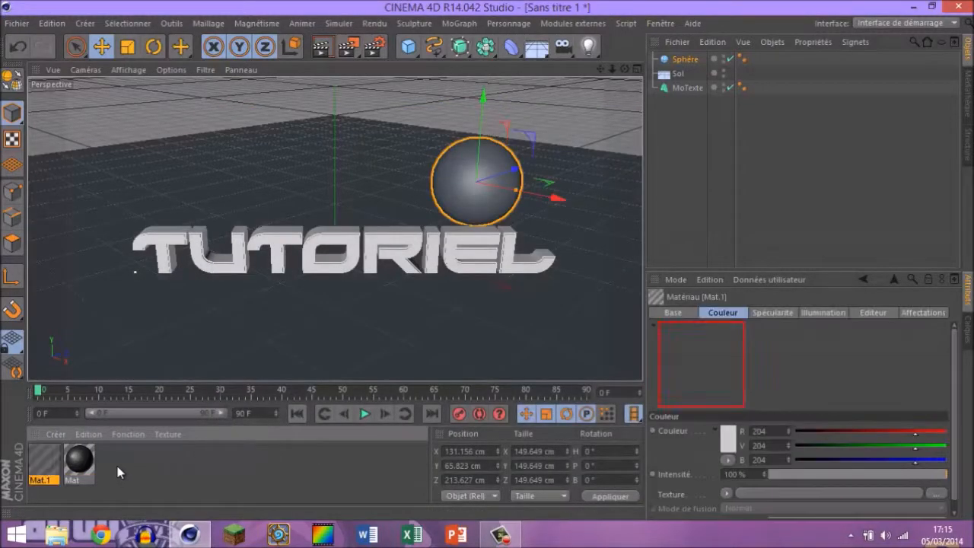
pyautogui.doubleClick(45, 461)
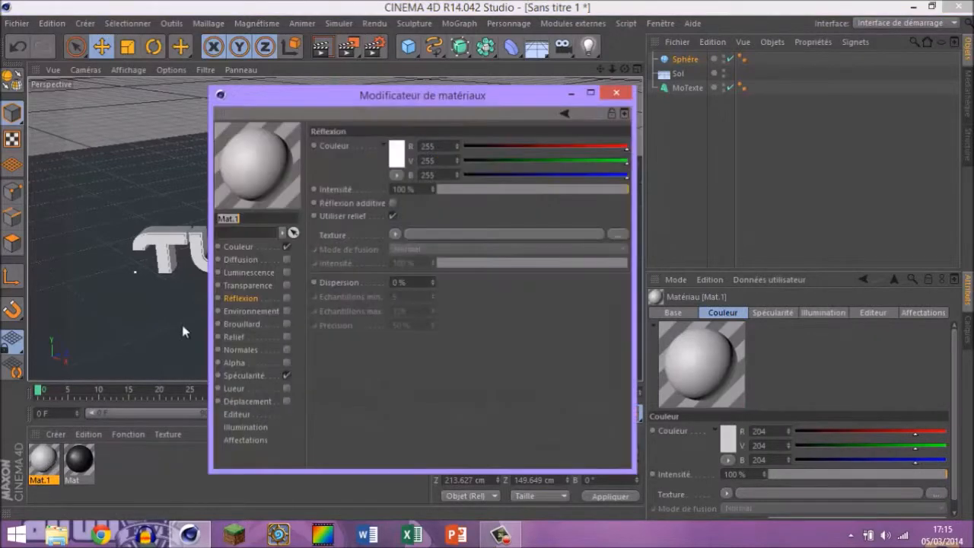
pyautogui.click(241, 250)
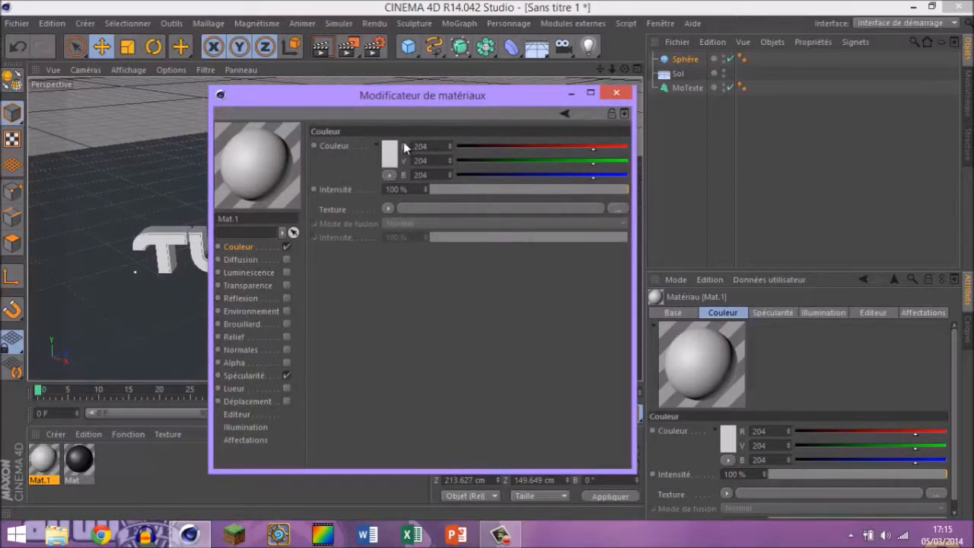
pyautogui.click(245, 273)
pyautogui.click(287, 273)
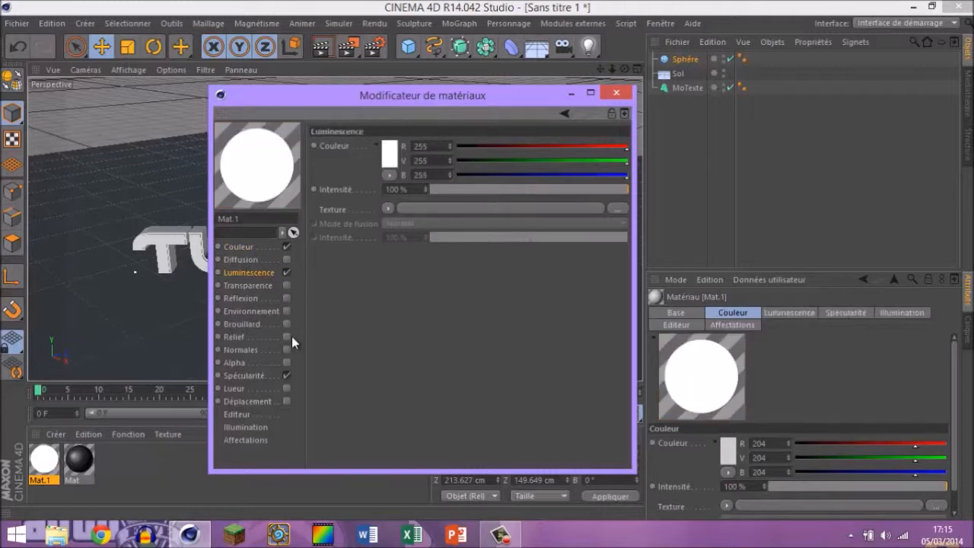
# Step: Set the second material's luminescence colour to orange, RGB 255, 119, 0, with 300 % intensity
pyautogui.click(389, 153)
pyautogui.moveTo(354, 104); pyautogui.dragTo(330, 141)
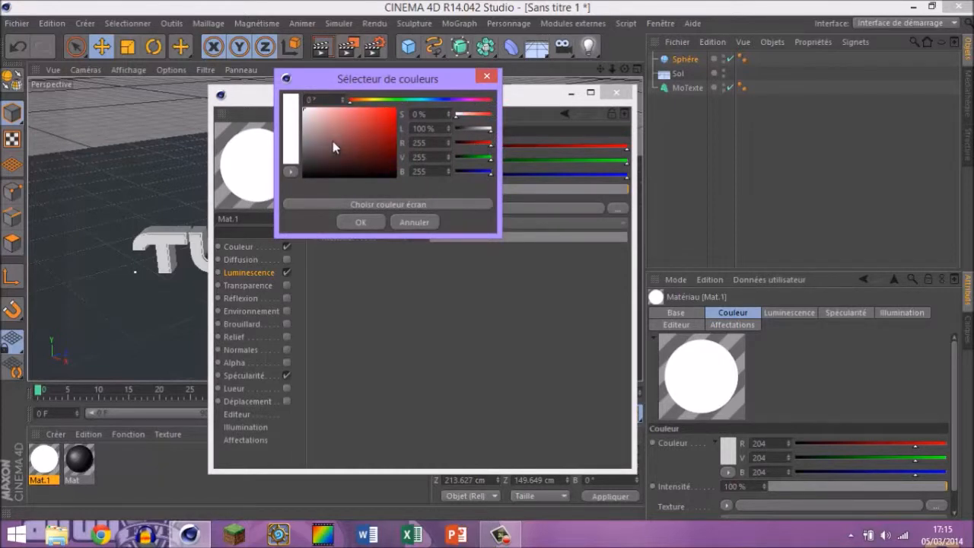
pyautogui.moveTo(350, 103); pyautogui.dragTo(413, 97)
pyautogui.click(374, 224)
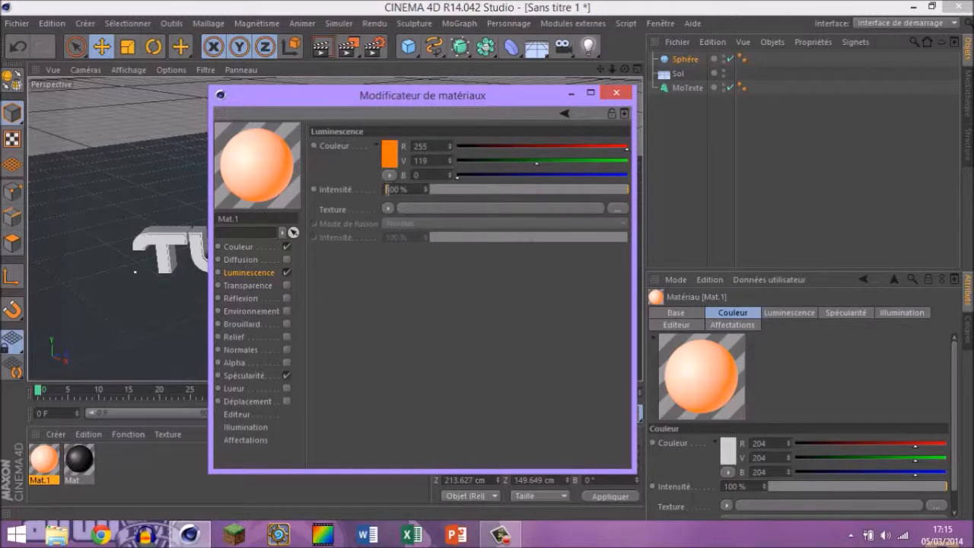
pyautogui.write('3')
pyautogui.press('Return')
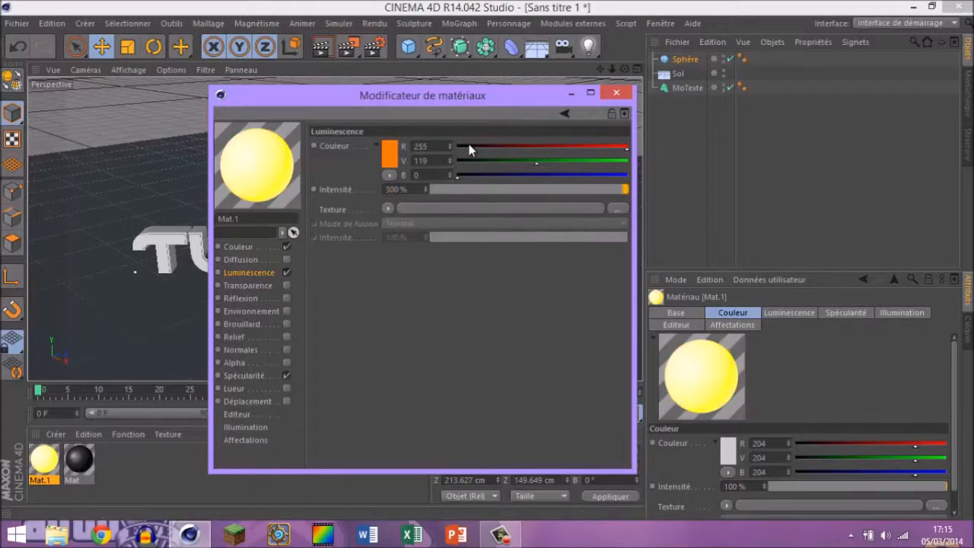
# Step: Darken the luminescence colour to a brownish orange, RGB 119, 60, 8
pyautogui.click(390, 156)
pyautogui.moveTo(394, 127); pyautogui.dragTo(389, 131)
pyautogui.click(360, 222)
pyautogui.click(388, 161)
pyautogui.moveTo(389, 131); pyautogui.dragTo(385, 142)
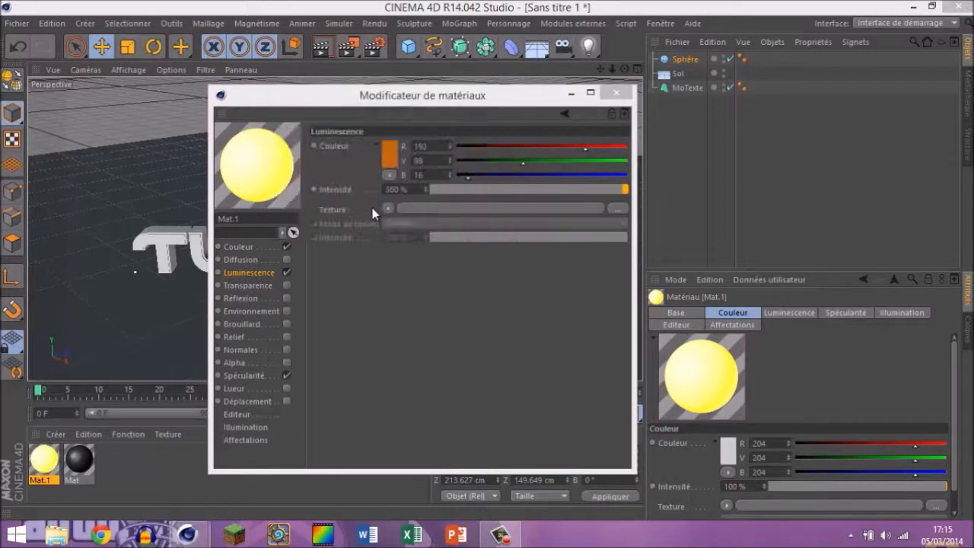
pyautogui.click(370, 219)
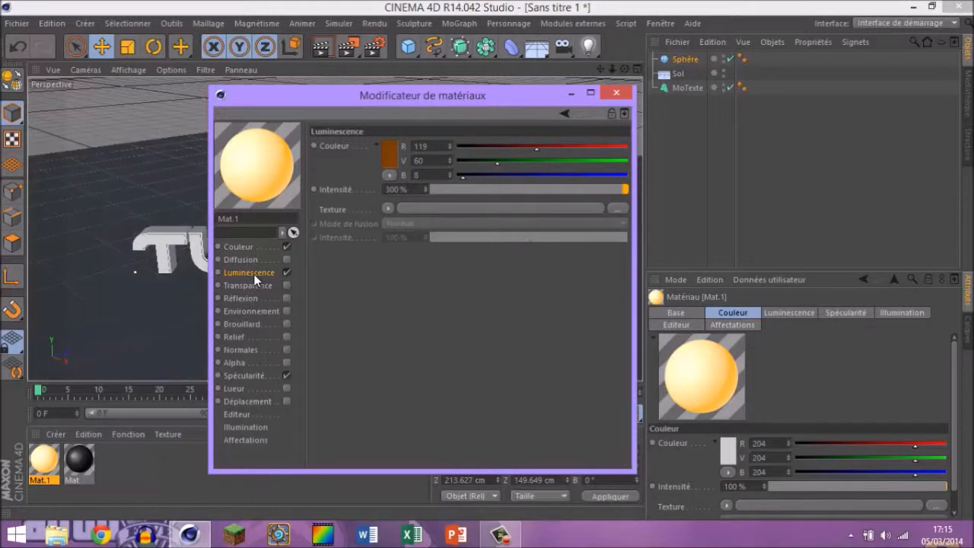
# Step: Enable the Lueur channel on the luminous material with 24 % internal and 45 % external intensity, and close the material editor
pyautogui.click(286, 389)
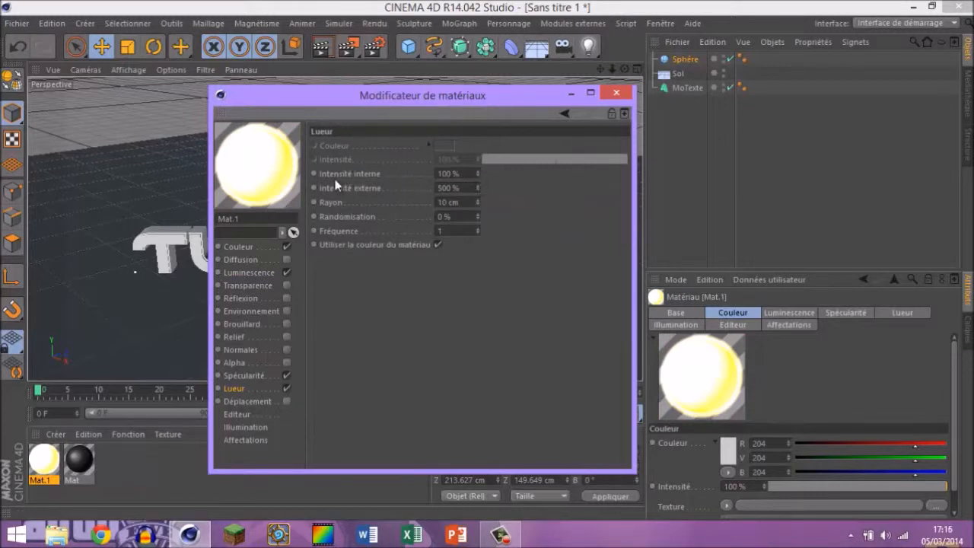
pyautogui.moveTo(478, 188); pyautogui.dragTo(479, 188)
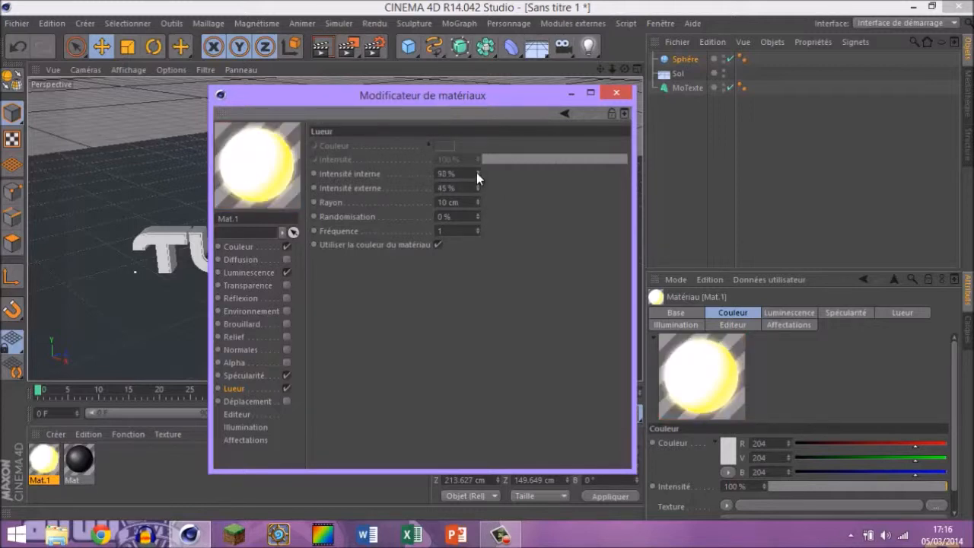
pyautogui.moveTo(476, 172); pyautogui.dragTo(476, 172)
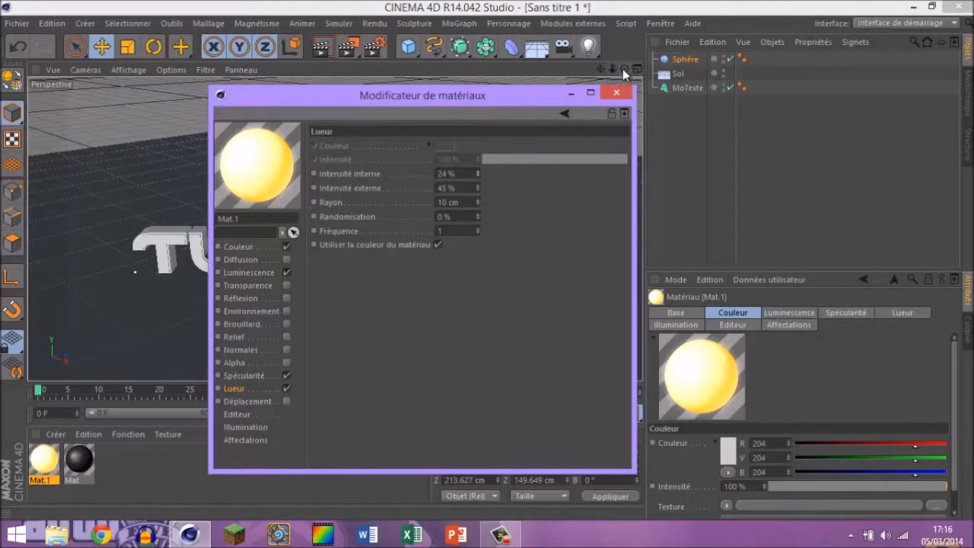
pyautogui.click(617, 92)
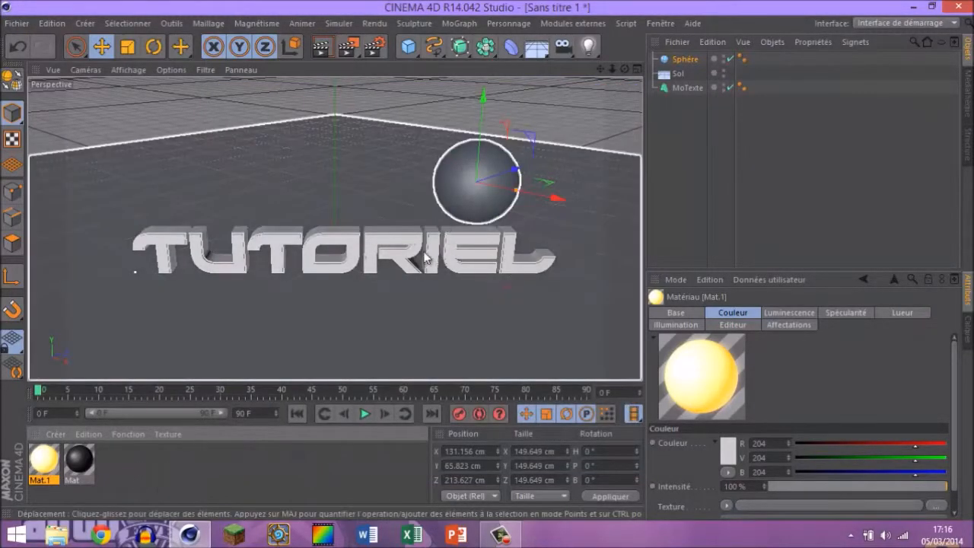
# Step: Create a third material and set its base colour to near-black, RGB 18, 18, 18
pyautogui.doubleClick(134, 470)
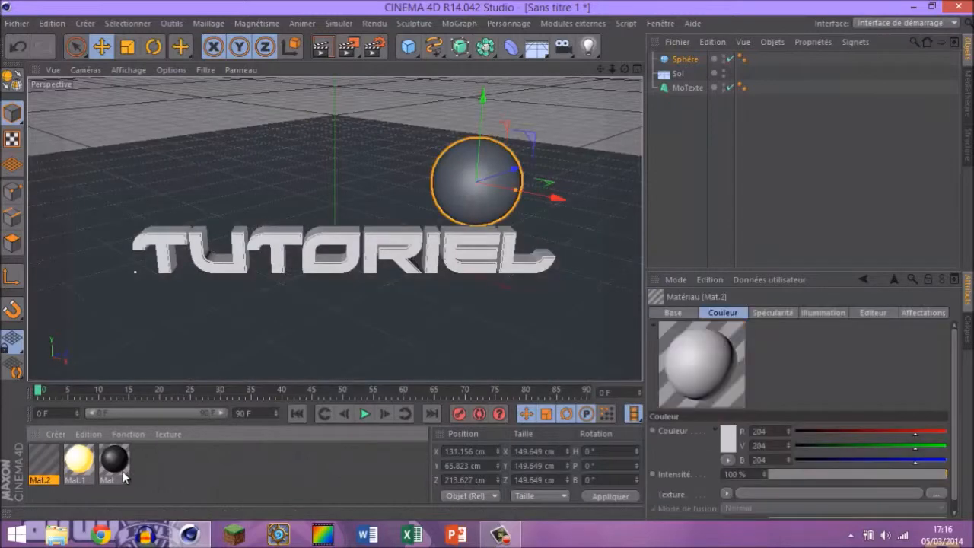
pyautogui.doubleClick(46, 460)
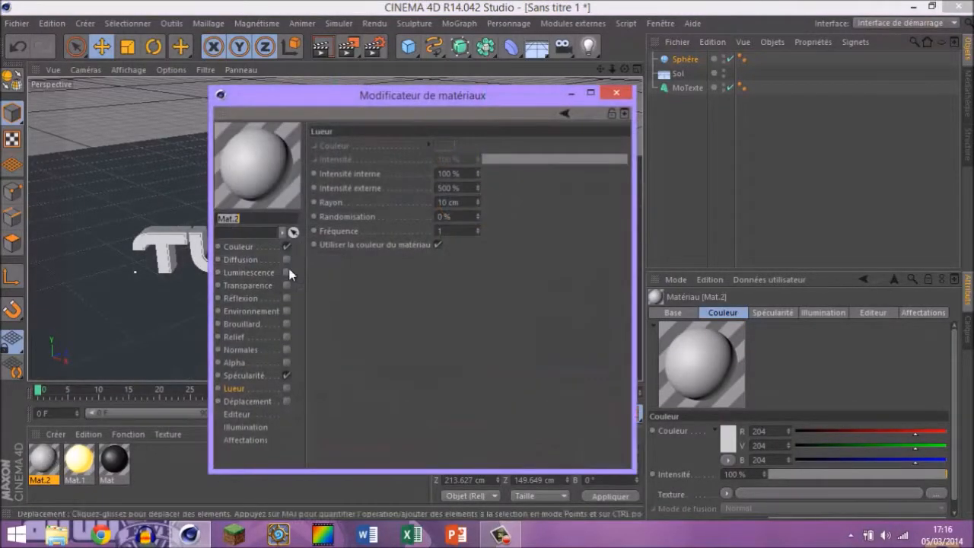
pyautogui.click(239, 246)
pyautogui.click(387, 159)
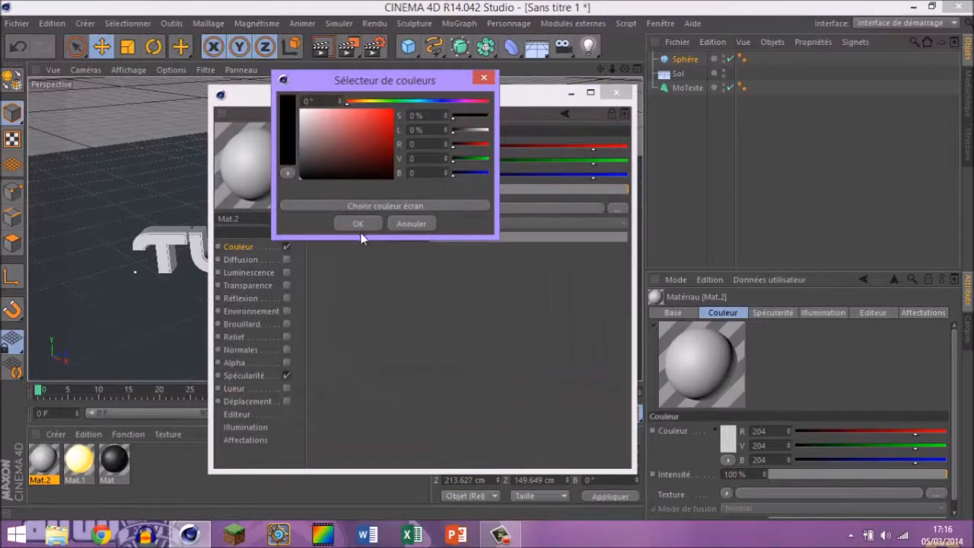
pyautogui.click(299, 174)
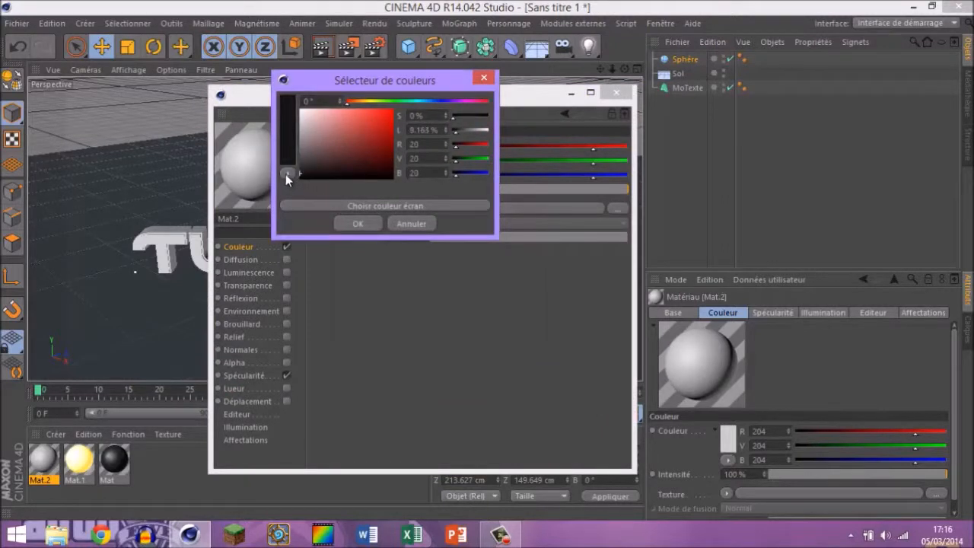
pyautogui.click(357, 223)
# Step: Enable reflection on the near-black material with 5 % intensity and 5 % dispersion, and close the material editor
pyautogui.click(260, 274)
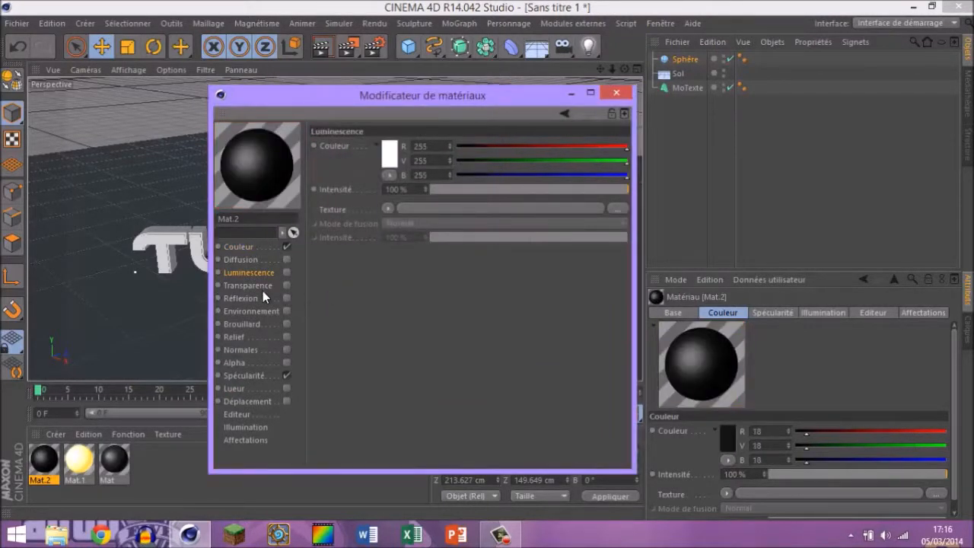
pyautogui.click(262, 288)
pyautogui.click(261, 299)
pyautogui.click(287, 299)
pyautogui.moveTo(472, 187); pyautogui.dragTo(443, 189)
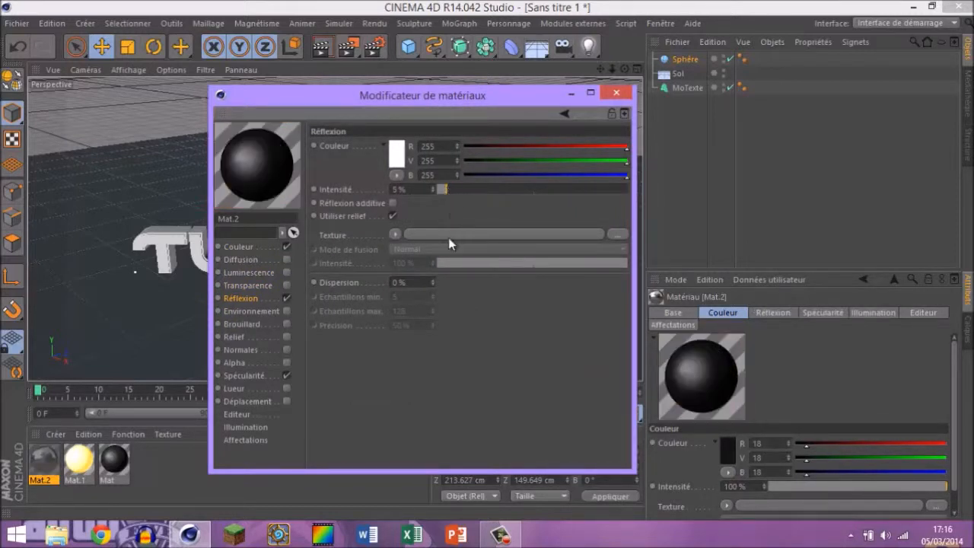
pyautogui.click(433, 279)
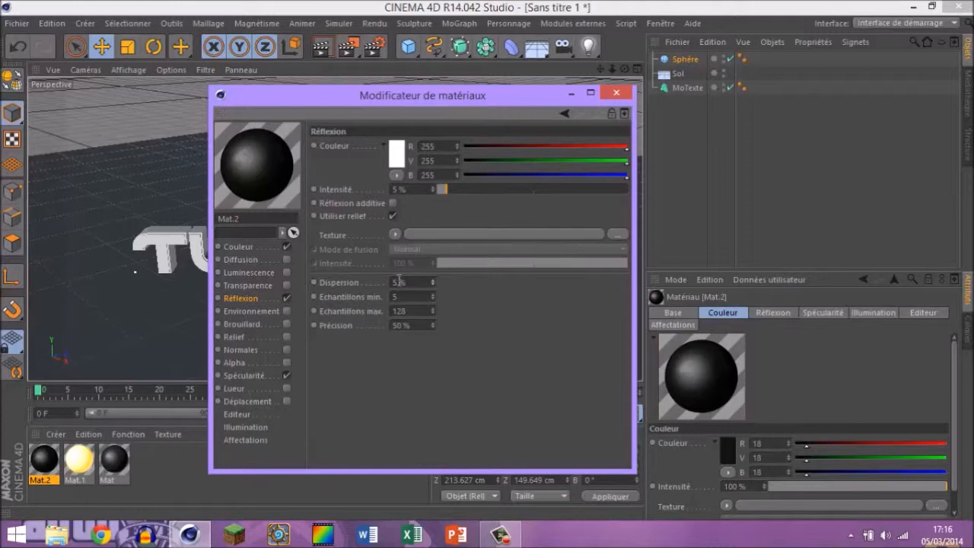
pyautogui.click(616, 92)
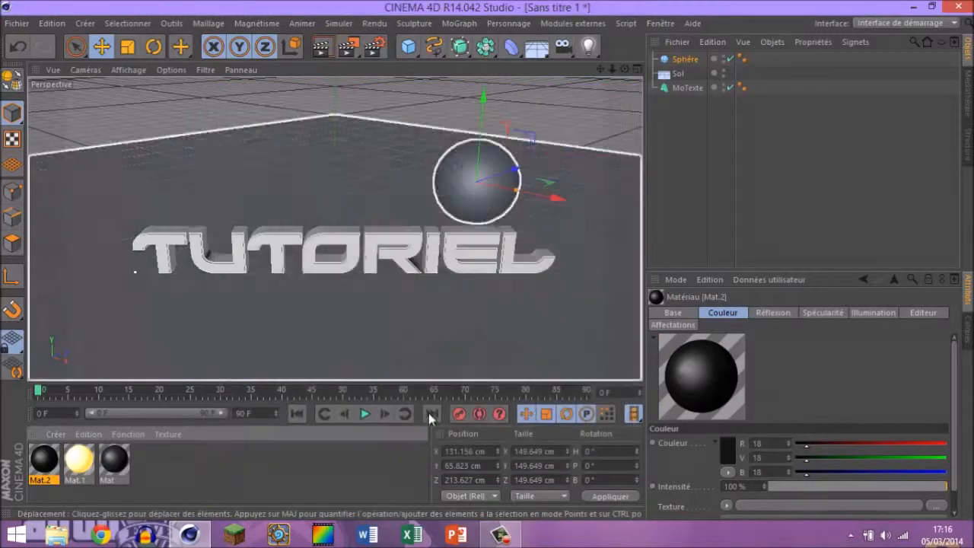
# Step: Apply the near-black material Mat.2 and the luminous material Mat.1 to the MoTexte object
pyautogui.click(175, 466)
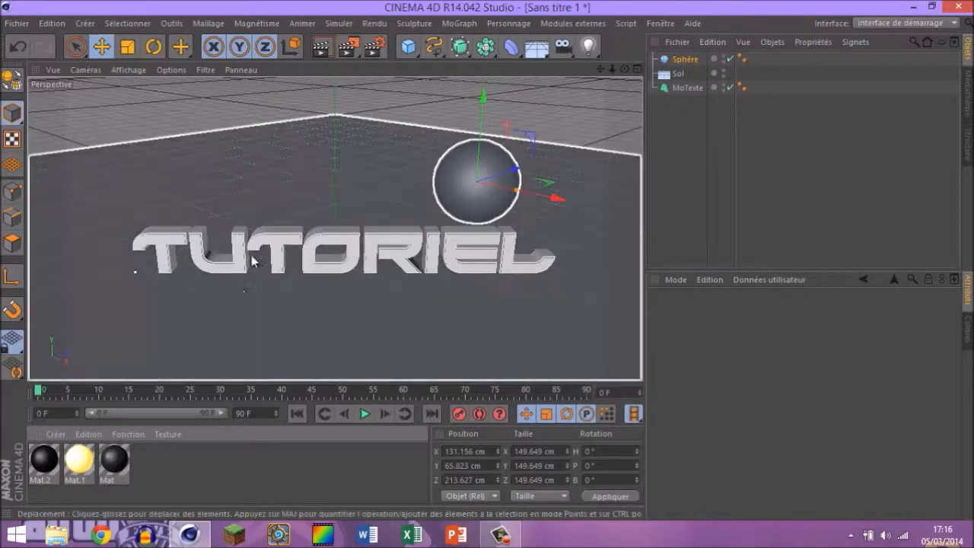
pyautogui.moveTo(46, 461); pyautogui.dragTo(690, 92)
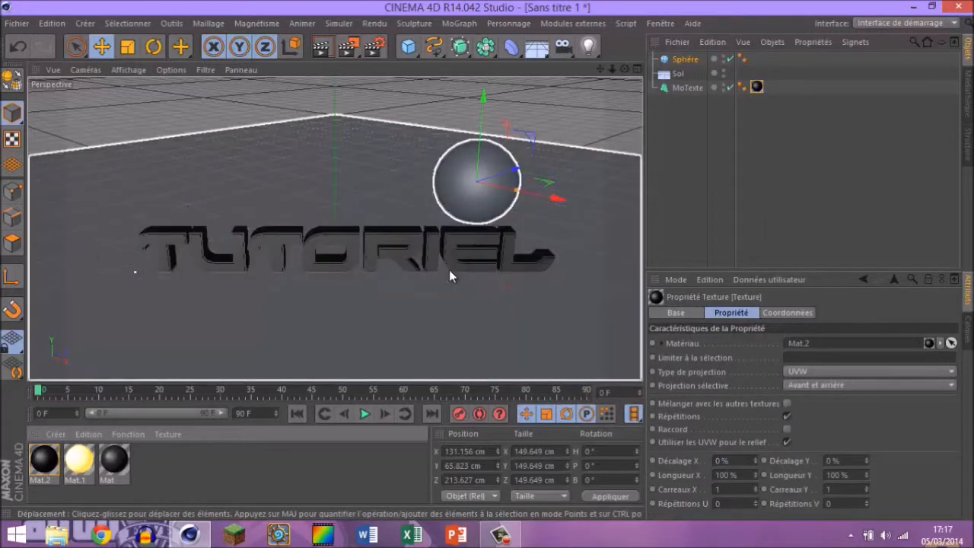
pyautogui.click(79, 459)
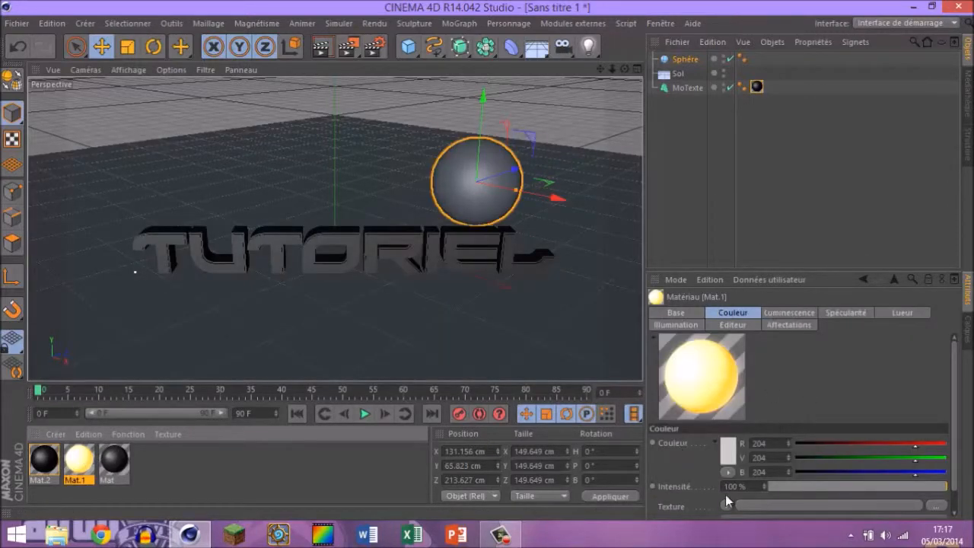
pyautogui.click(800, 312)
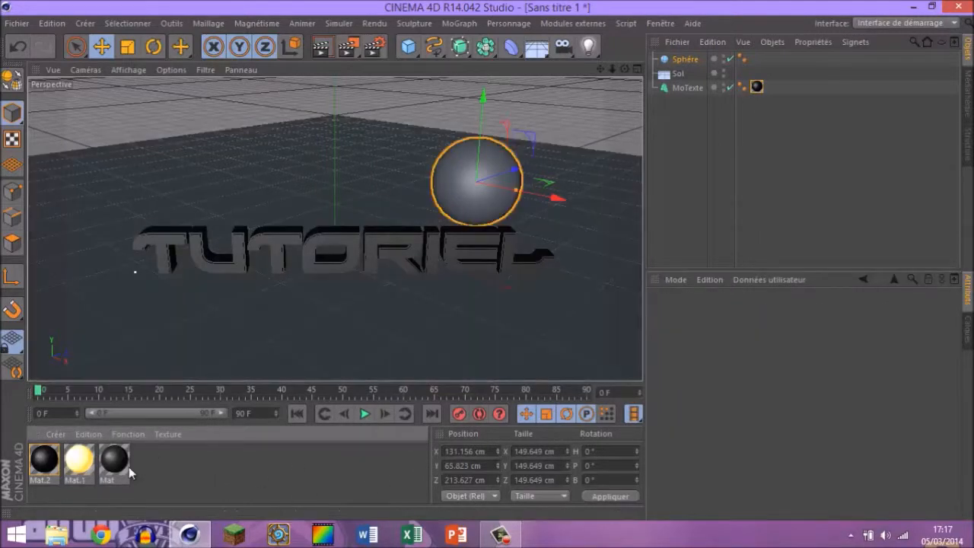
pyautogui.moveTo(91, 475); pyautogui.dragTo(684, 87)
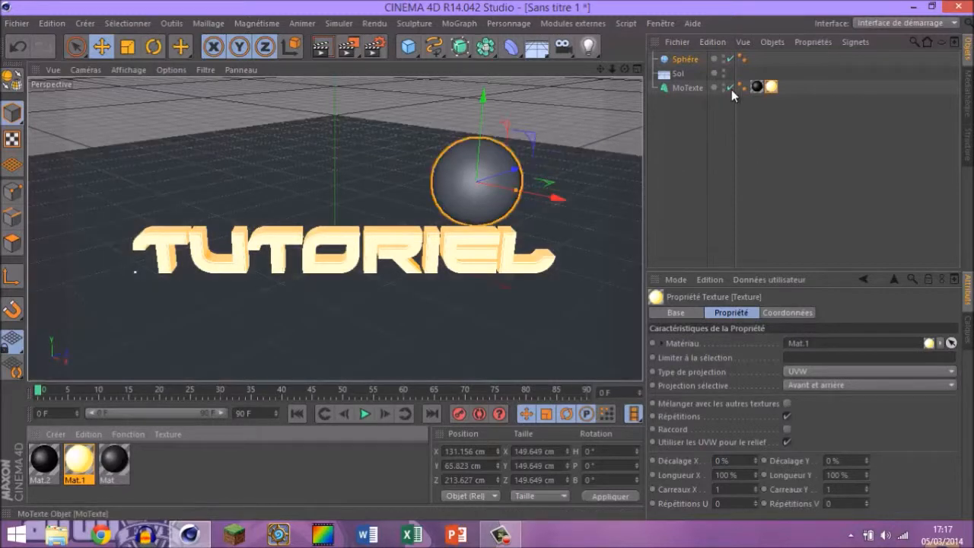
# Step: Limit the luminous material on the text to the selection C1
pyautogui.click(759, 87)
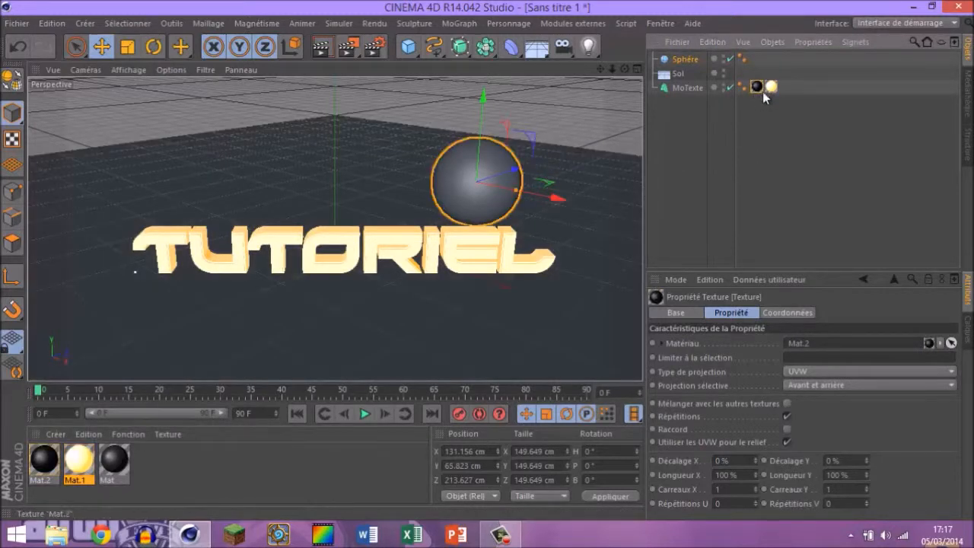
pyautogui.click(771, 87)
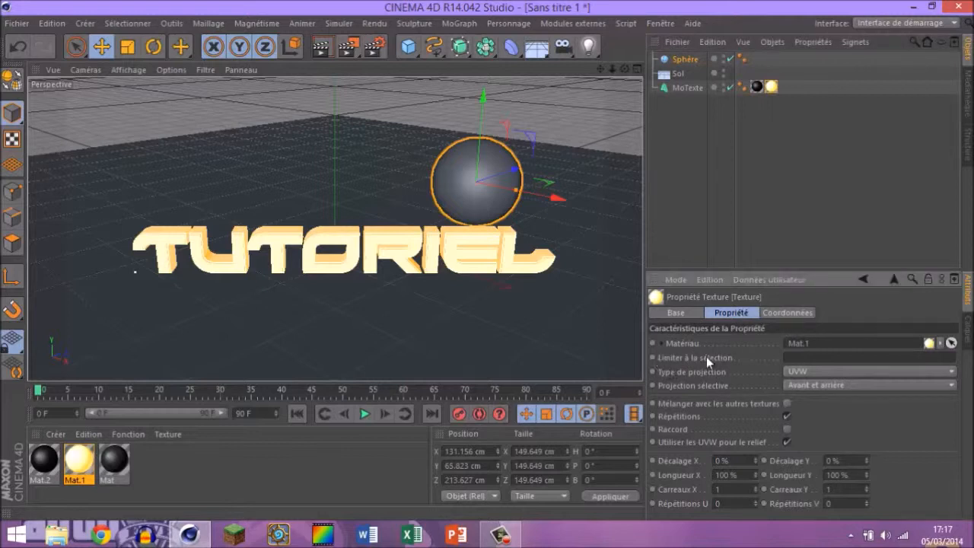
pyautogui.click(828, 359)
pyautogui.write('1')
pyautogui.press('Return')
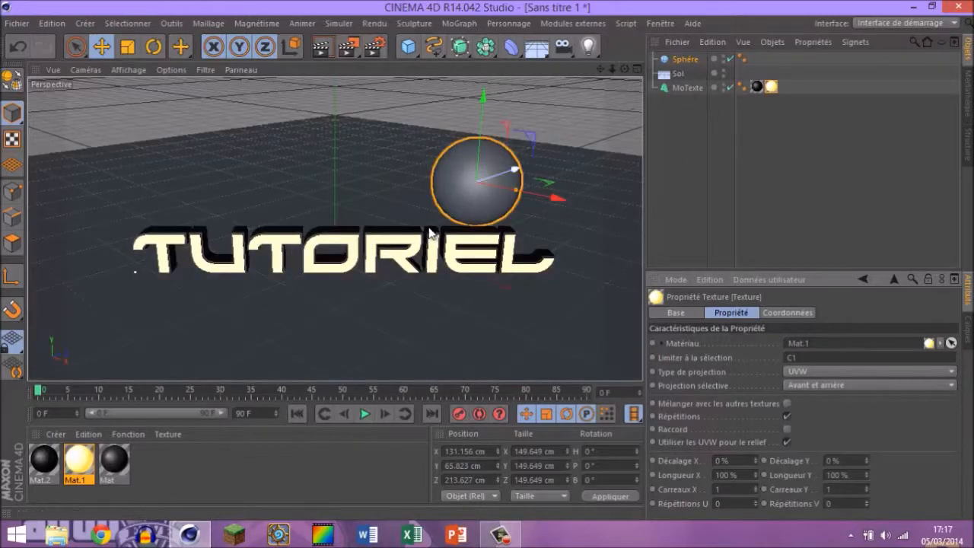
# Step: Display the cap and bevel settings of the MoTexte object
pyautogui.click(687, 88)
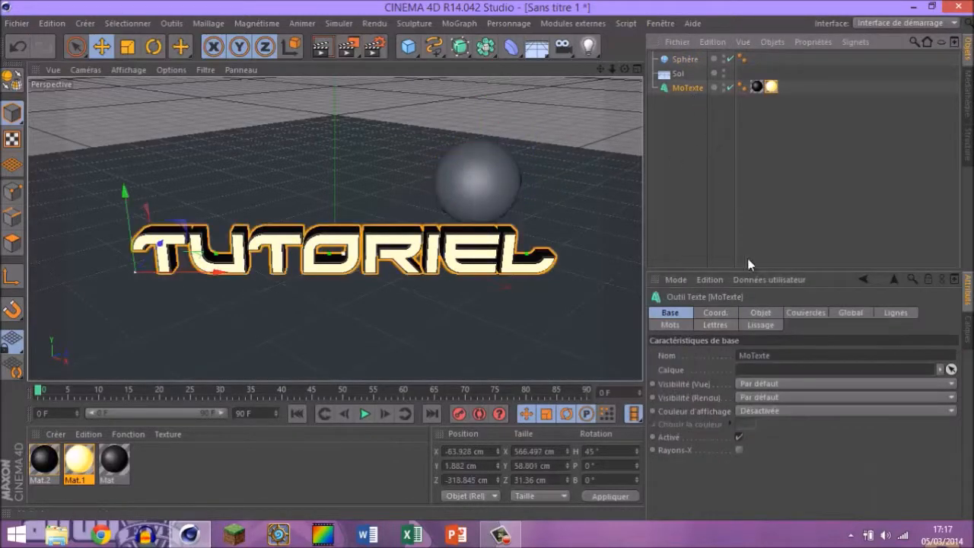
pyautogui.click(791, 313)
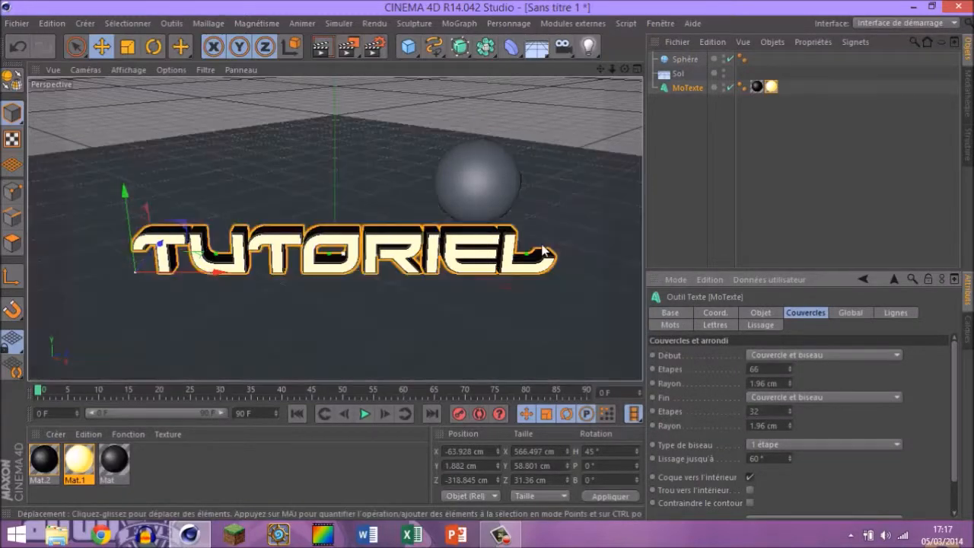
pyautogui.click(684, 60)
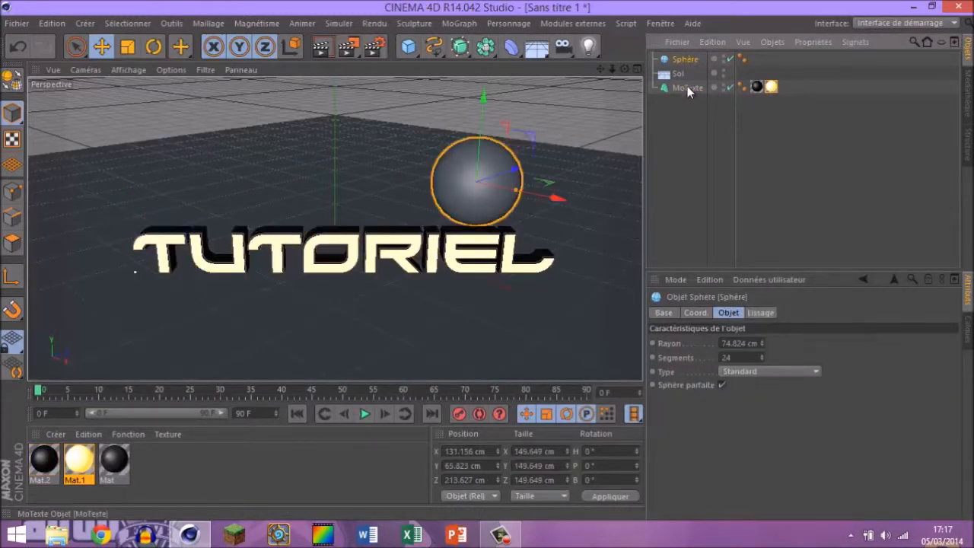
# Step: Try to rotate the text slightly about its vertical axis, and undo the rotation
pyautogui.click(687, 87)
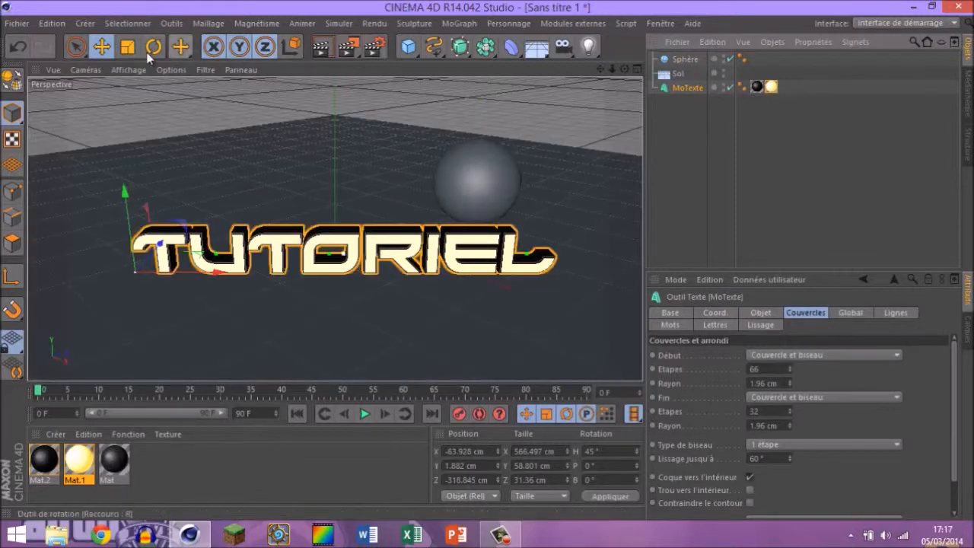
pyautogui.click(153, 47)
pyautogui.moveTo(106, 291); pyautogui.dragTo(112, 313)
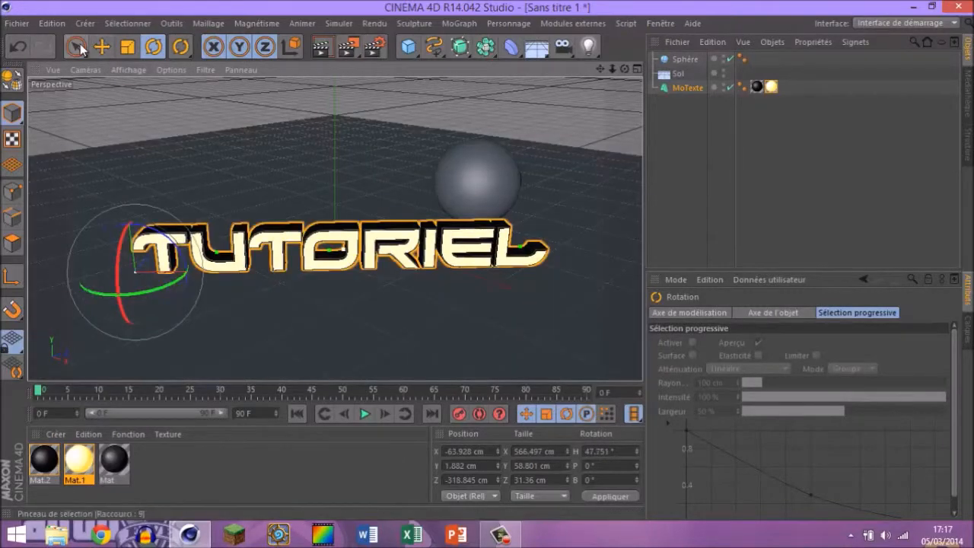
pyautogui.click(19, 49)
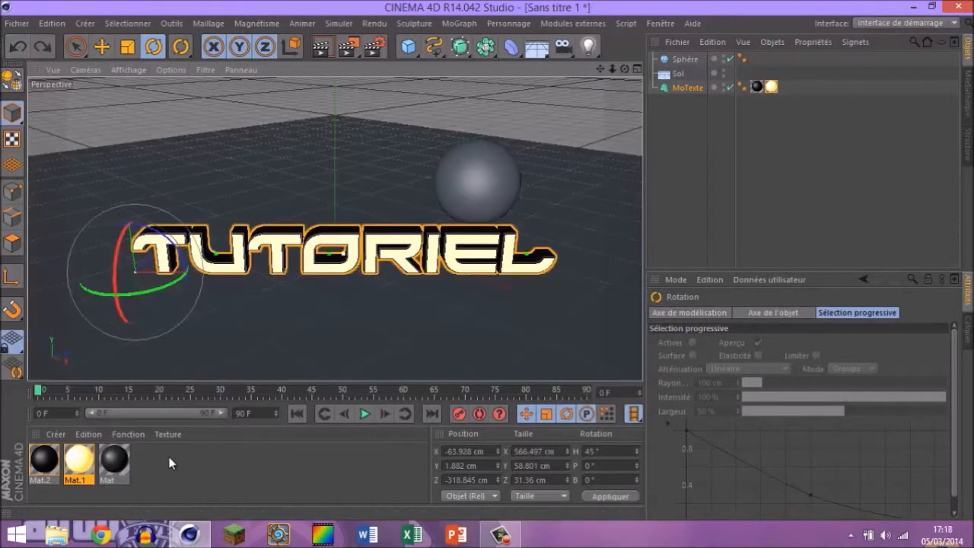
# Step: Apply the luminous material Mat.1 to the text a second time, limited to the selection C2
pyautogui.moveTo(79, 460); pyautogui.dragTo(681, 89)
pyautogui.click(809, 356)
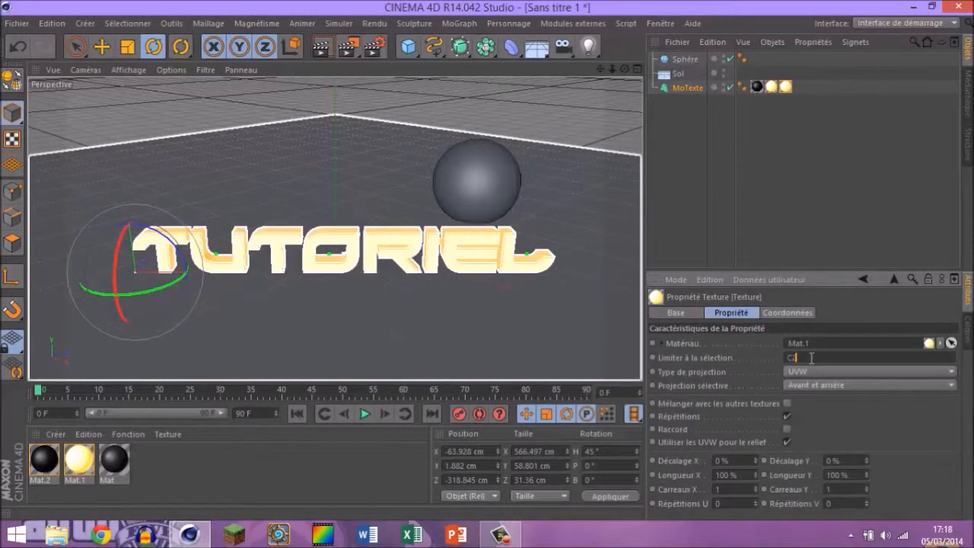
pyautogui.press('Return')
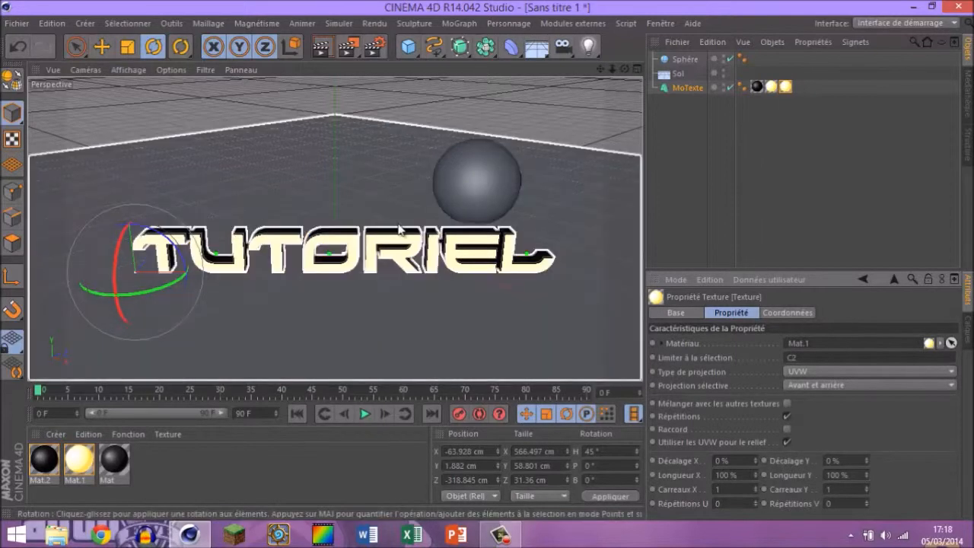
# Step: Turn the text around to inspect its back face, and undo the rotation
pyautogui.moveTo(133, 293); pyautogui.dragTo(122, 212)
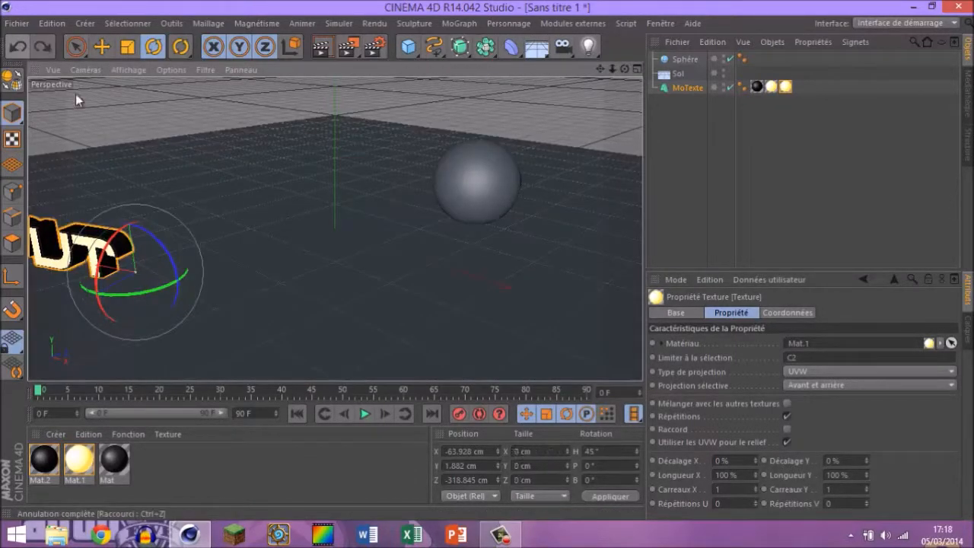
pyautogui.click(17, 47)
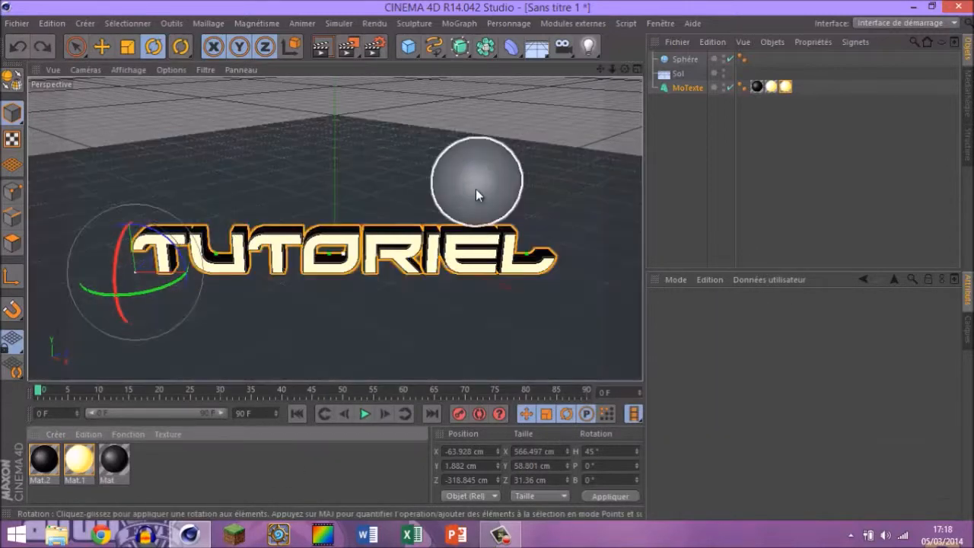
# Step: Apply the dark material Mat to the floor object and render the perspective view
pyautogui.click(114, 460)
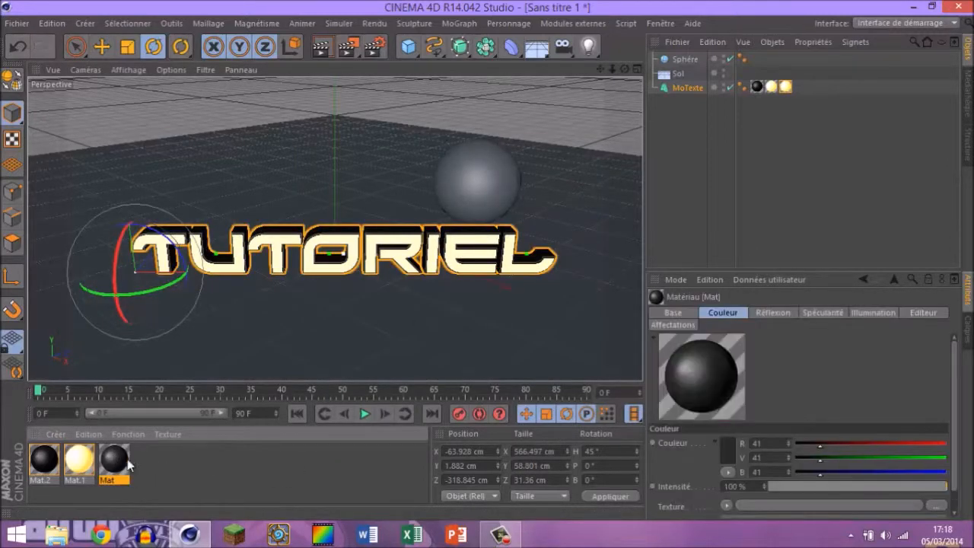
pyautogui.moveTo(681, 78); pyautogui.dragTo(679, 76)
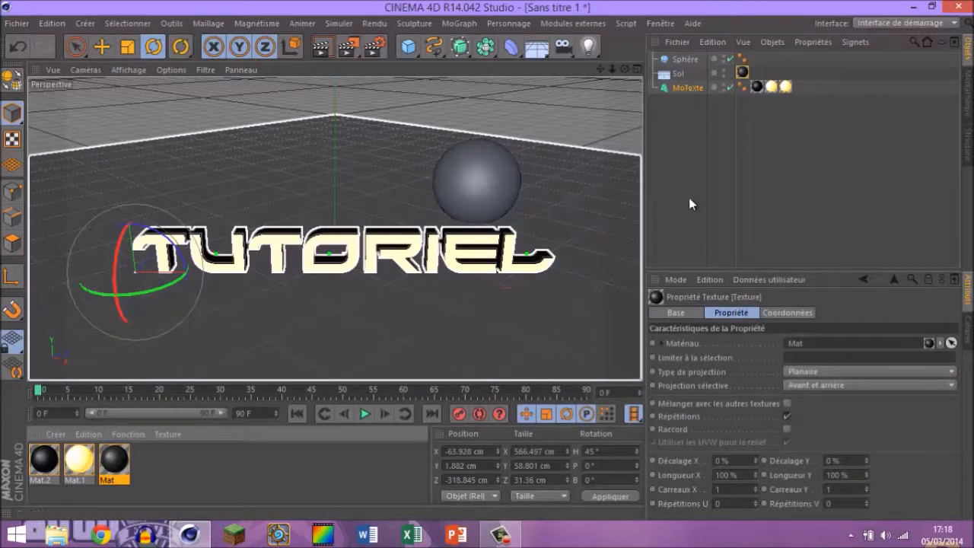
pyautogui.click(309, 467)
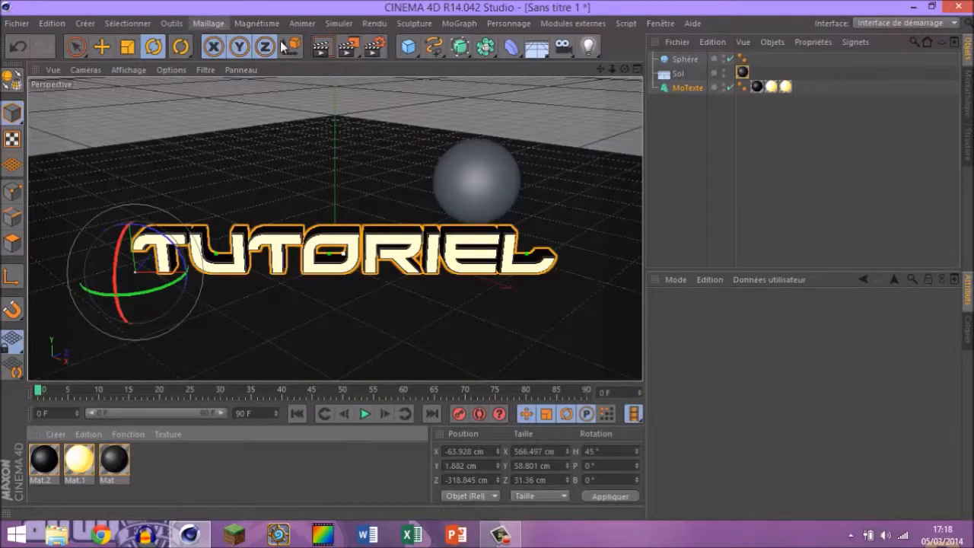
pyautogui.click(315, 50)
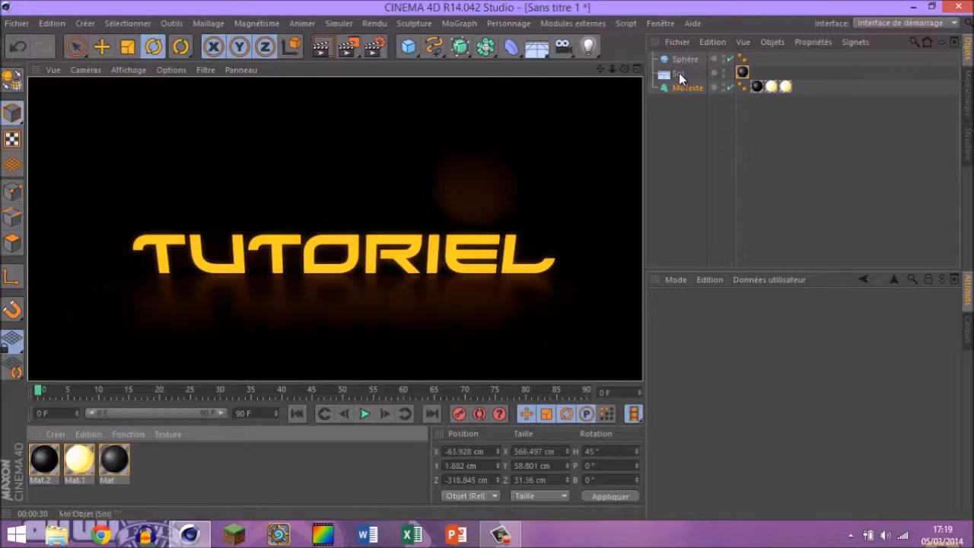
# Step: Lighten the colour of the floor material Mat to RGB 59, 59, 59 and render the view again
pyautogui.click(744, 69)
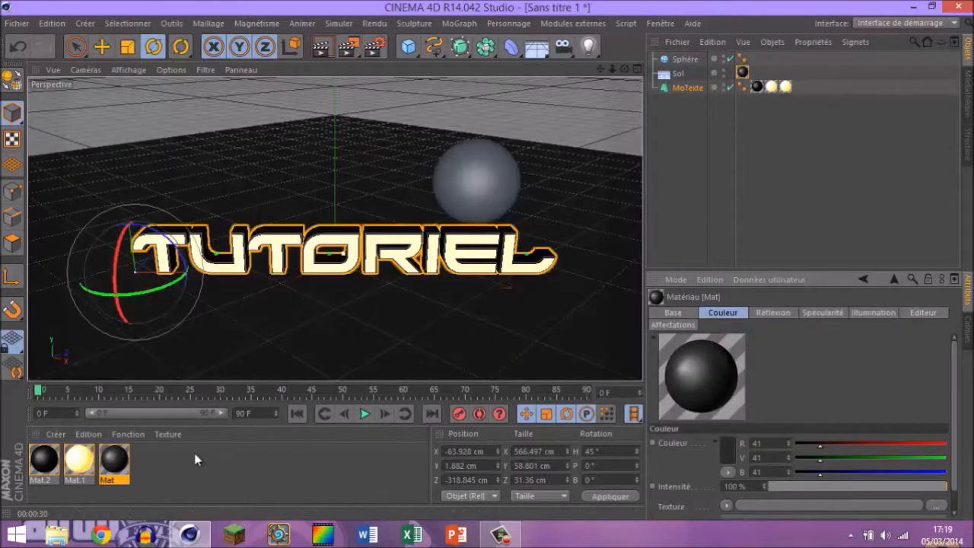
pyautogui.doubleClick(115, 460)
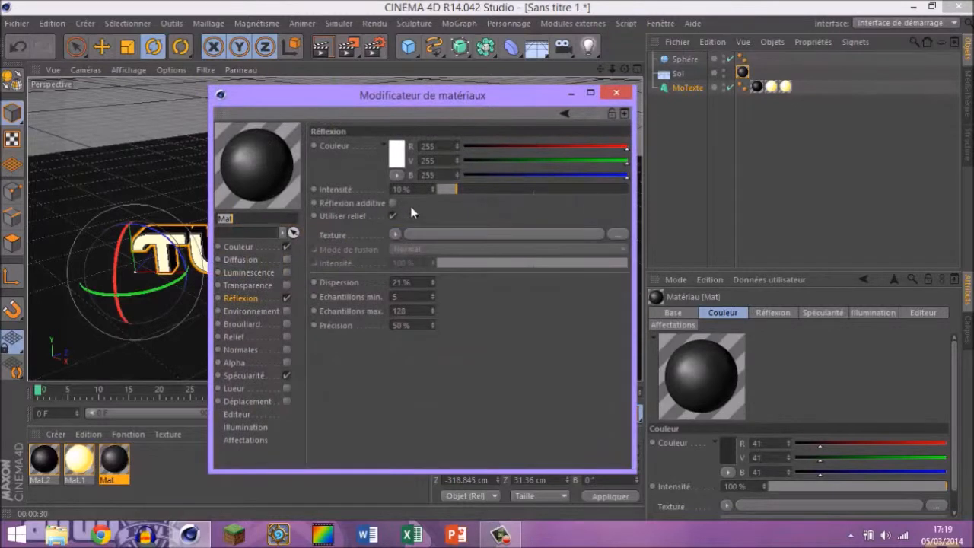
pyautogui.click(241, 247)
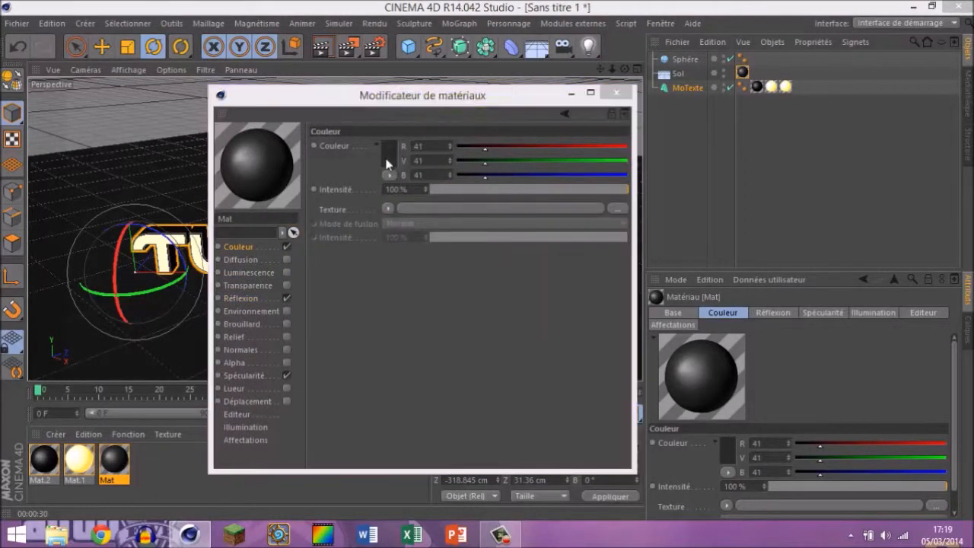
pyautogui.click(401, 160)
pyautogui.click(311, 166)
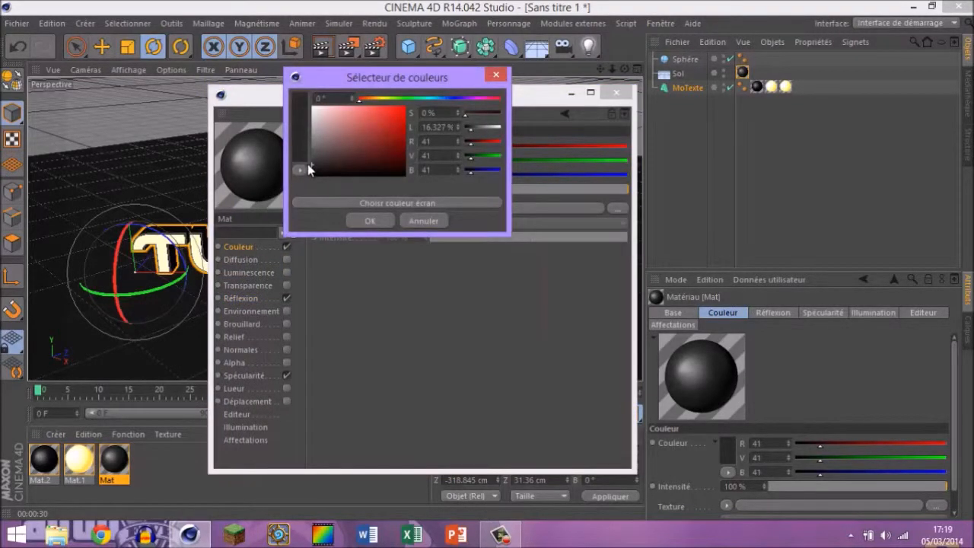
pyautogui.click(312, 160)
pyautogui.click(370, 221)
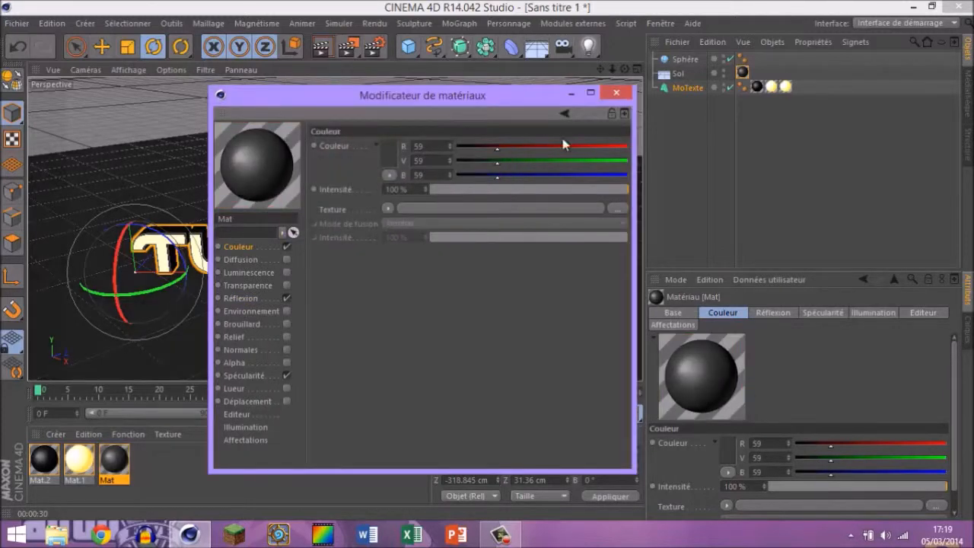
pyautogui.click(617, 93)
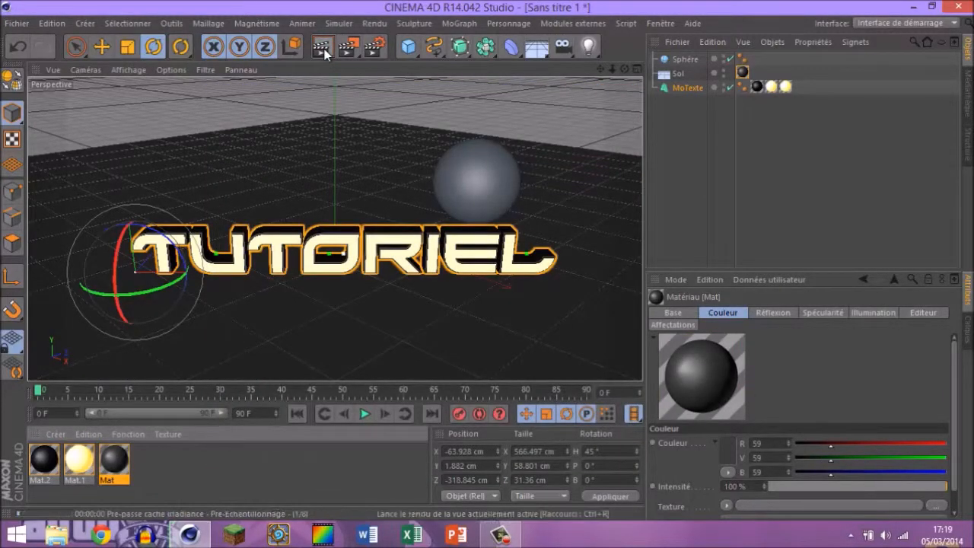
pyautogui.click(323, 49)
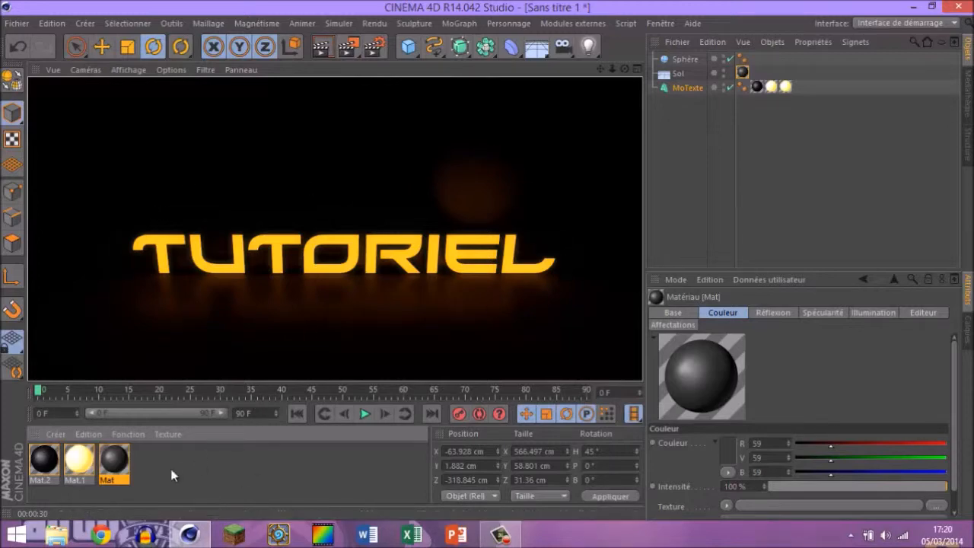
# Step: Move the sphere up along its vertical axis by about 1 cm
pyautogui.click(206, 450)
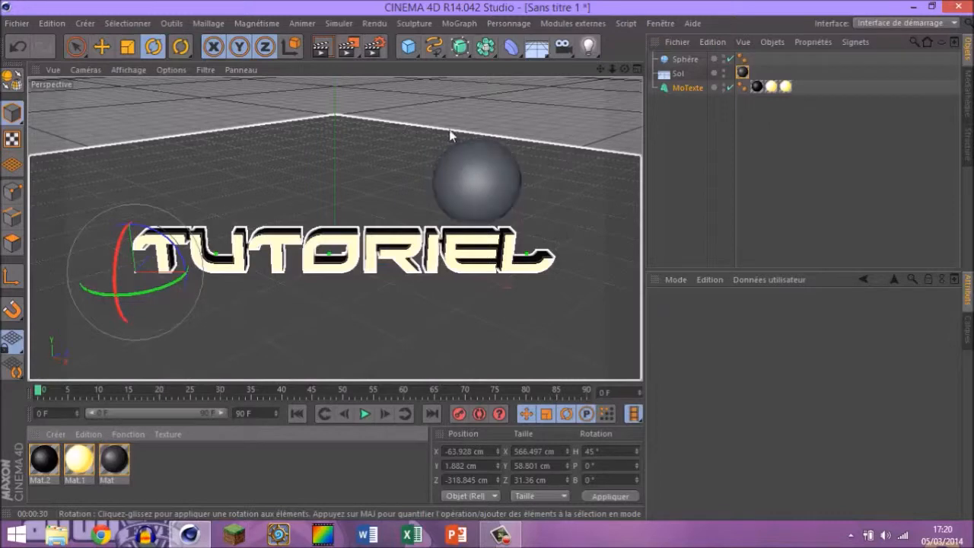
pyautogui.click(483, 170)
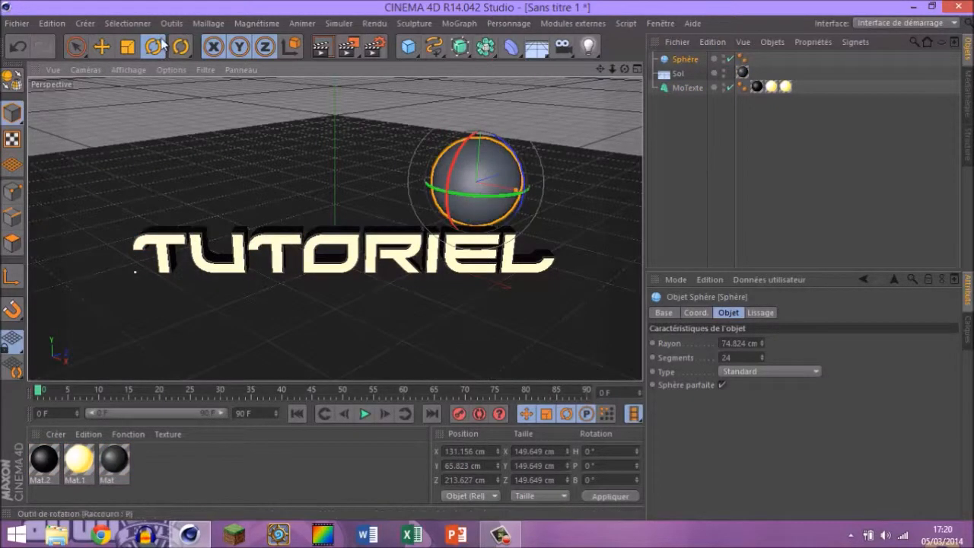
pyautogui.click(102, 47)
pyautogui.moveTo(482, 124); pyautogui.dragTo(484, 126)
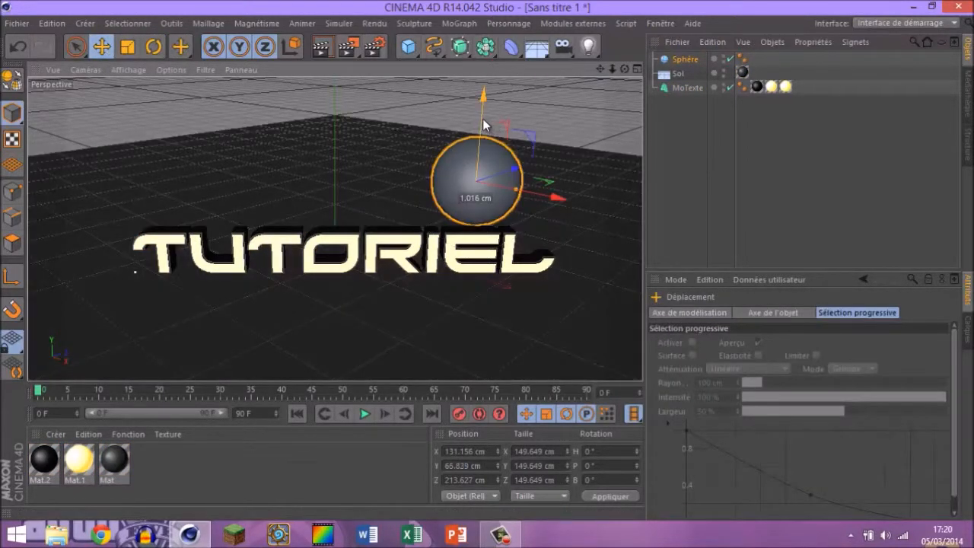
pyautogui.click(270, 467)
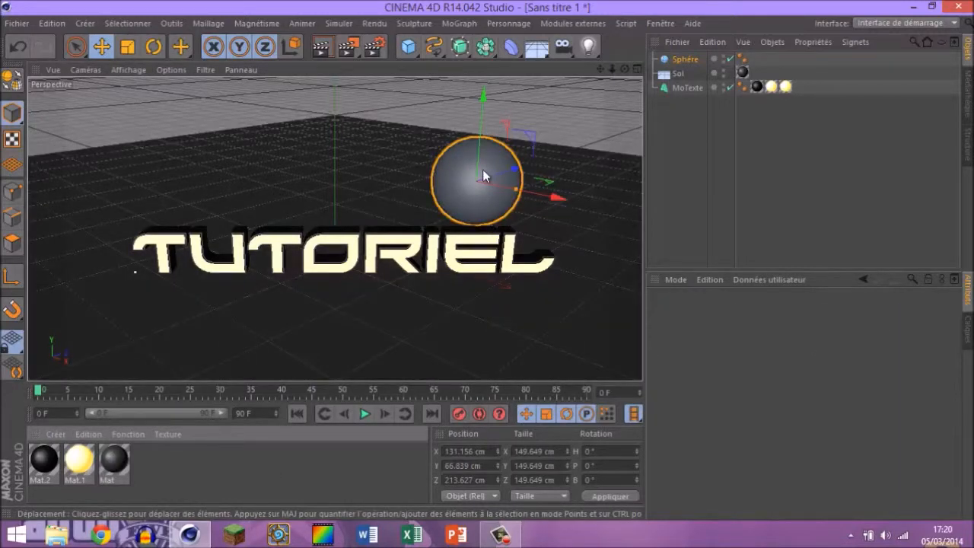
# Step: Convert the sphere to an editable polygon object and activate ring selection for its polygons
pyautogui.click(15, 79)
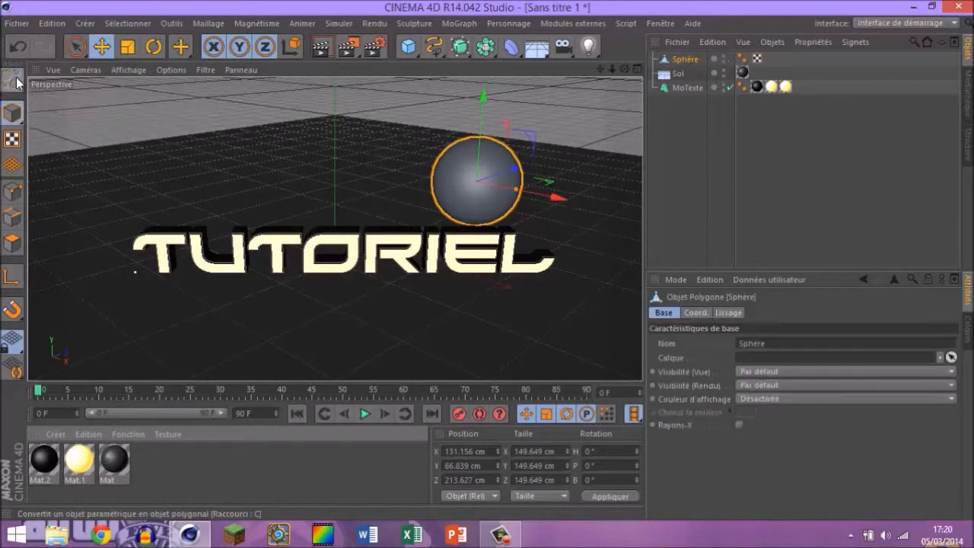
pyautogui.click(11, 247)
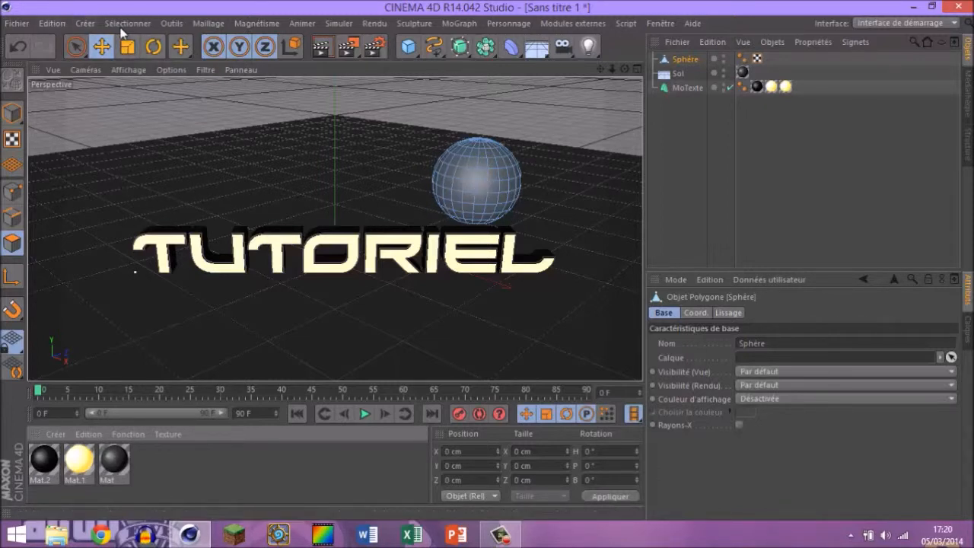
pyautogui.click(127, 23)
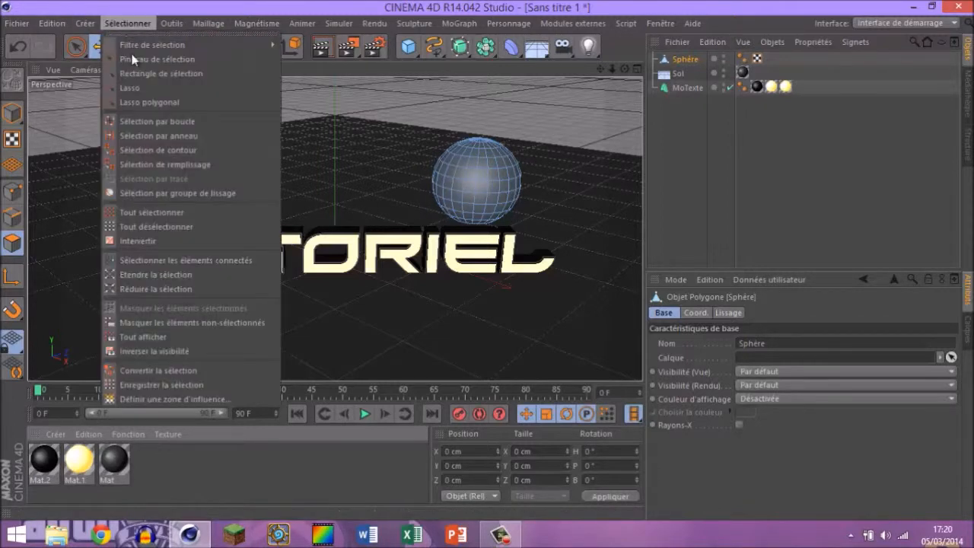
pyautogui.click(191, 139)
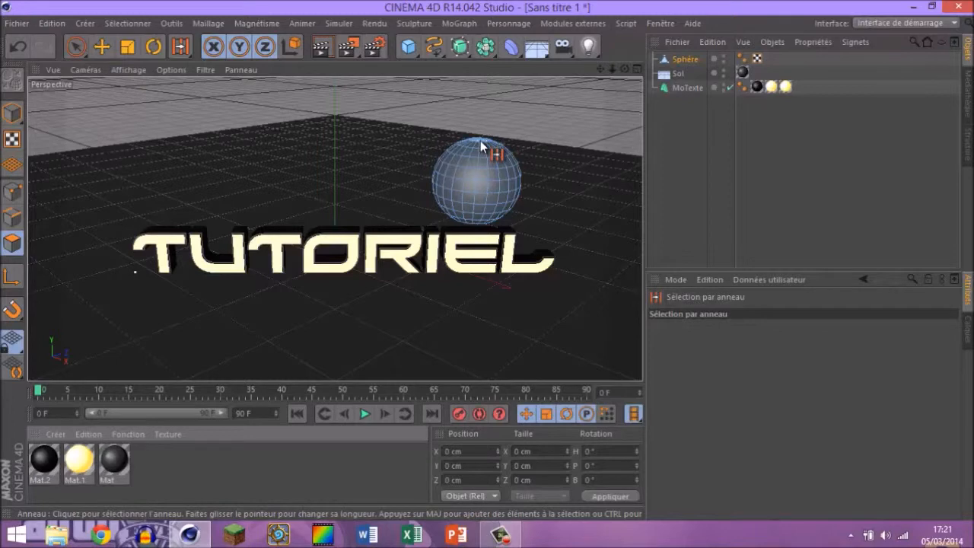
# Step: Create a new material with red luminescence (RGB 255, 0, 0) at 300 % intensity
pyautogui.doubleClick(203, 473)
pyautogui.doubleClick(44, 464)
pyautogui.click(250, 259)
pyautogui.click(242, 247)
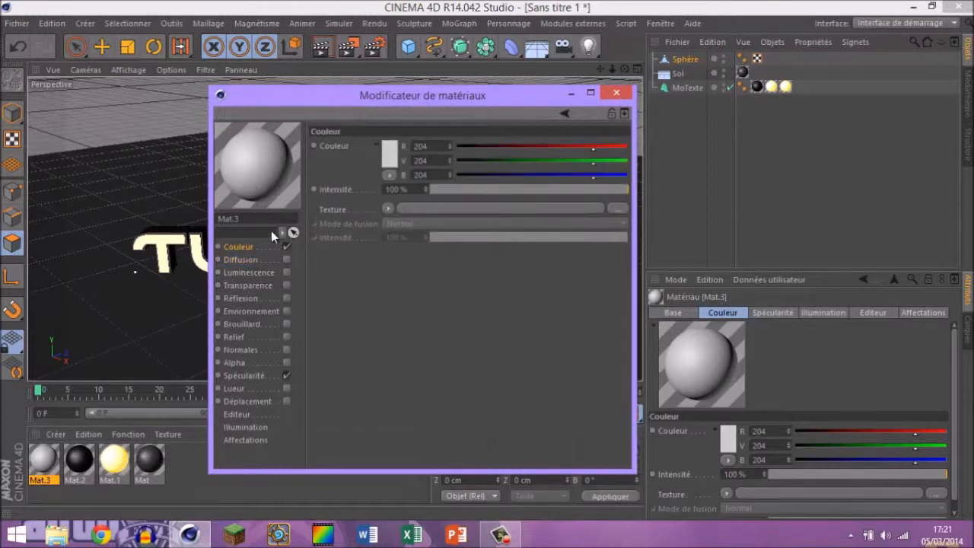
pyautogui.click(287, 272)
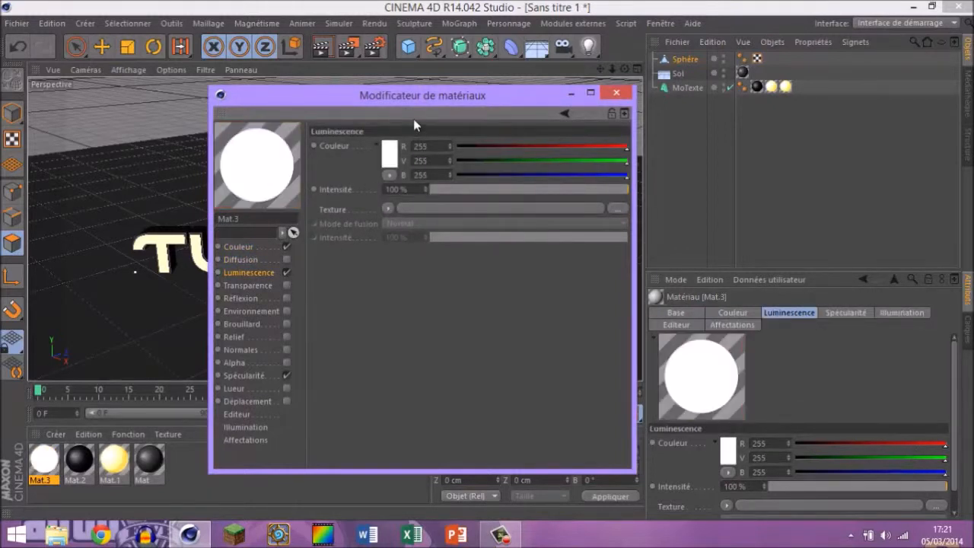
pyautogui.click(392, 166)
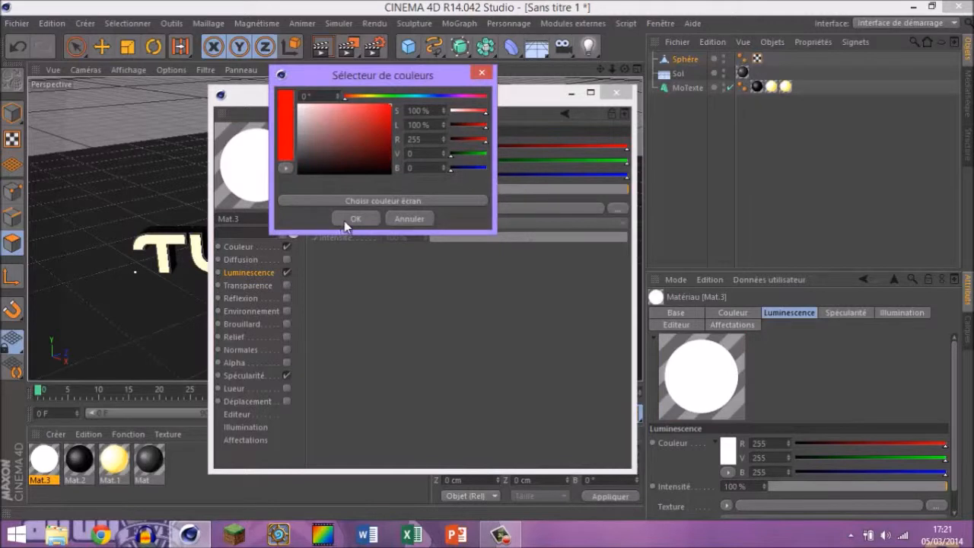
pyautogui.click(344, 219)
pyautogui.click(392, 188)
pyautogui.write('3')
pyautogui.press('Return')
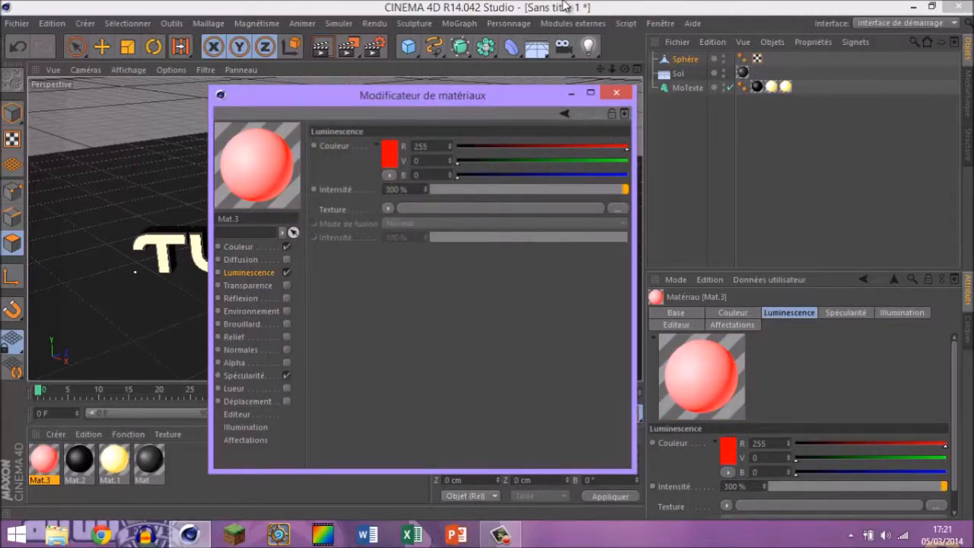
# Step: Enable glow on the red material Mat.3 with 27 % inner intensity and 45 % outer intensity
pyautogui.click(286, 388)
pyautogui.click(477, 175)
pyautogui.moveTo(479, 174); pyautogui.dragTo(478, 174)
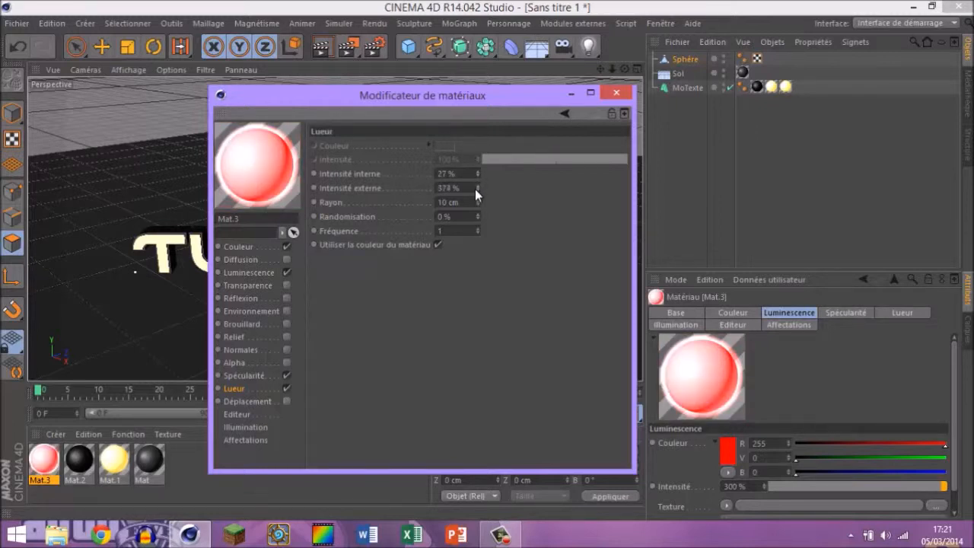
pyautogui.moveTo(475, 185); pyautogui.dragTo(475, 186)
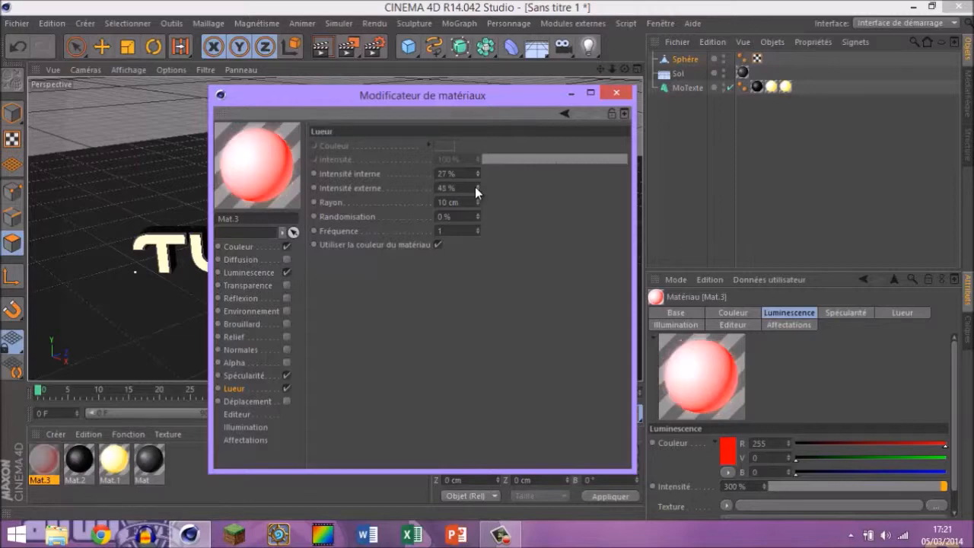
pyautogui.click(616, 92)
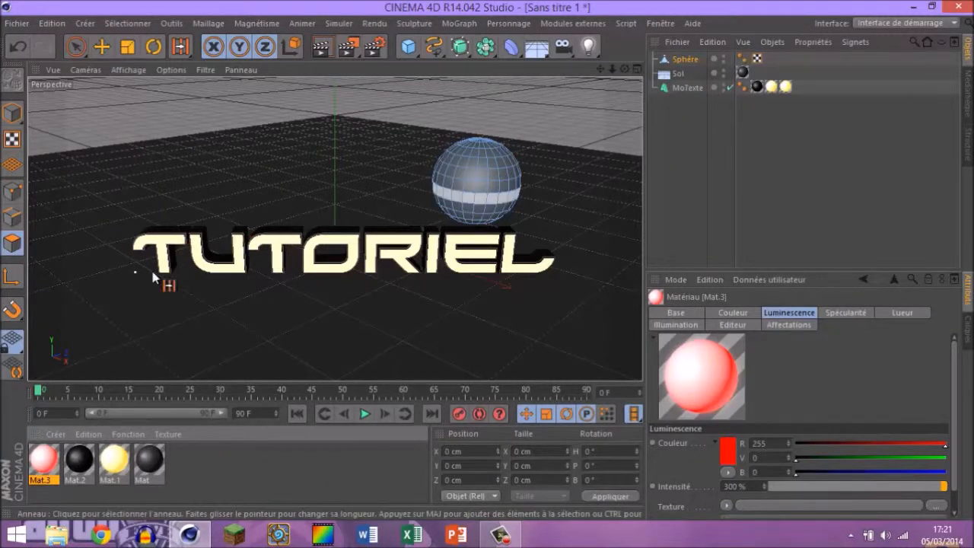
# Step: Apply the black material Mat.2 to the whole sphere and the red Mat.3 to its topmost polygon ring
pyautogui.moveTo(85, 472); pyautogui.dragTo(686, 59)
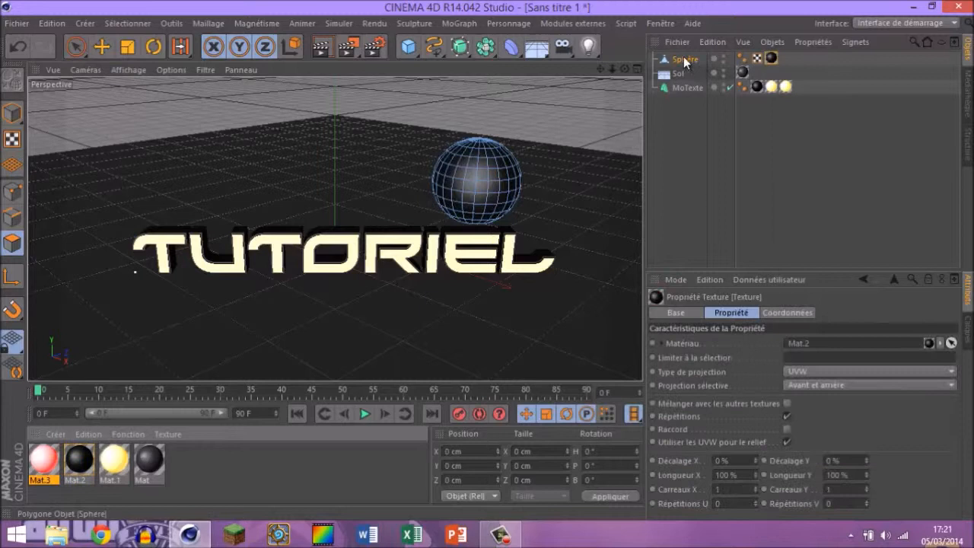
pyautogui.click(480, 144)
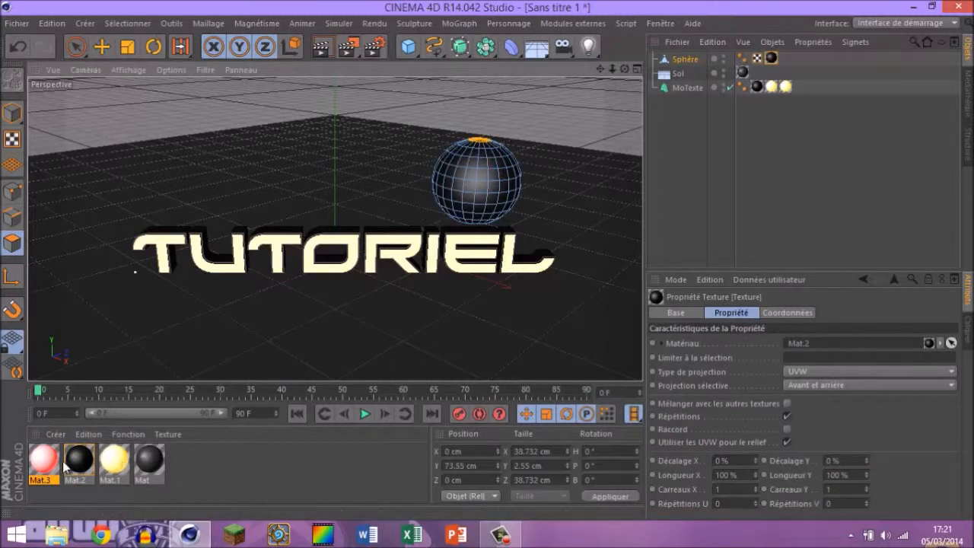
pyautogui.moveTo(48, 466); pyautogui.dragTo(478, 144)
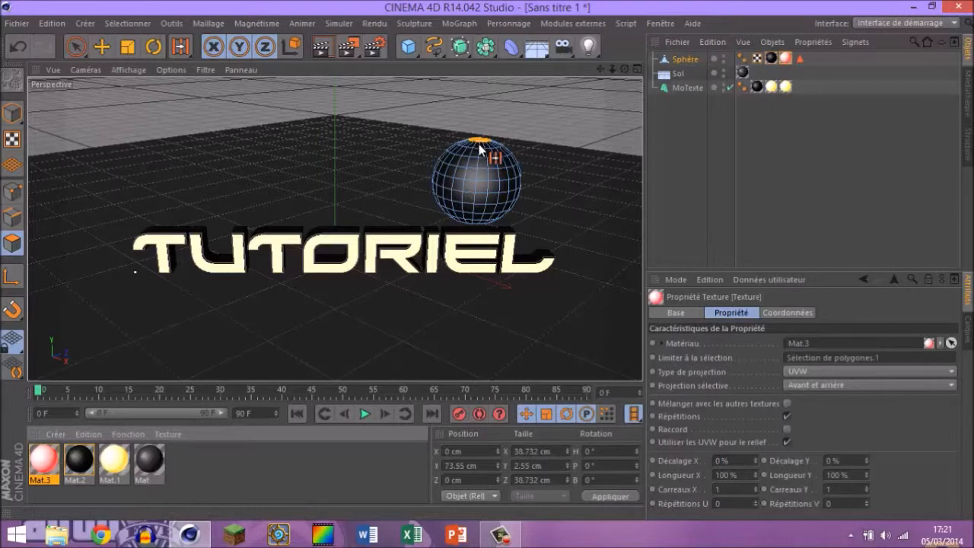
# Step: Apply the red material Mat.3 to the two polygon rings around the sphere's equator
pyautogui.moveTo(53, 466); pyautogui.dragTo(479, 184)
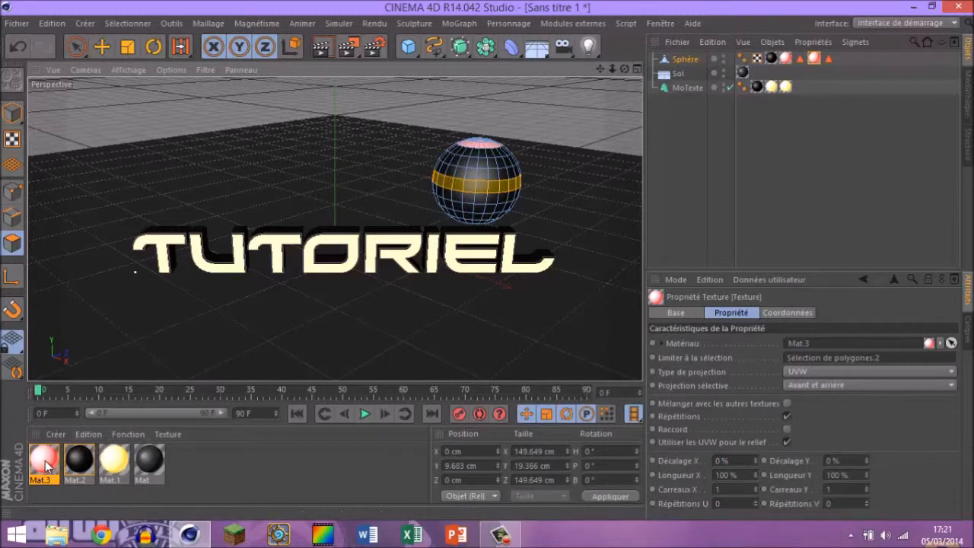
pyautogui.moveTo(470, 189); pyautogui.dragTo(473, 187)
pyautogui.click(476, 201)
pyautogui.moveTo(38, 459); pyautogui.dragTo(487, 200)
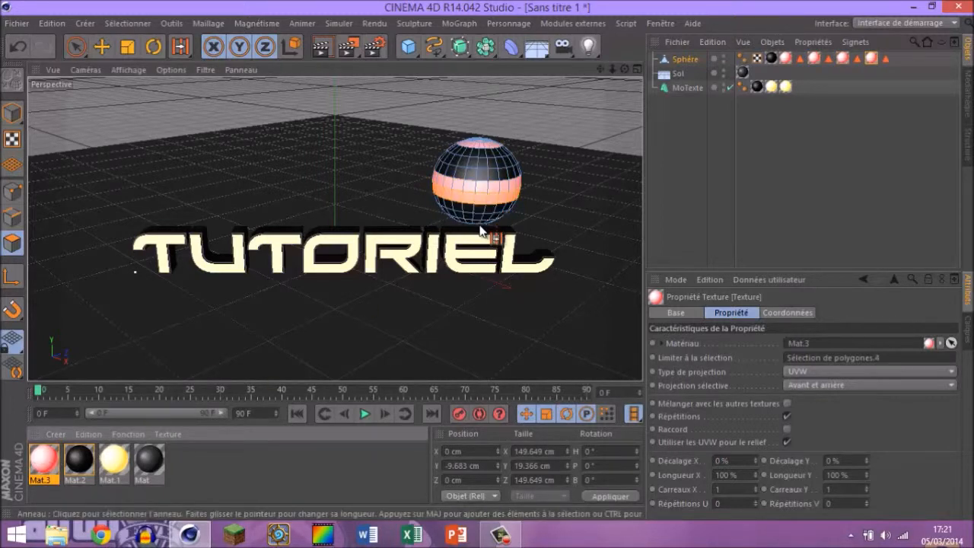
# Step: Raise the whole sphere above the floor to a vertical position of about 70.7 cm
pyautogui.moveTo(612, 68); pyautogui.dragTo(488, 260)
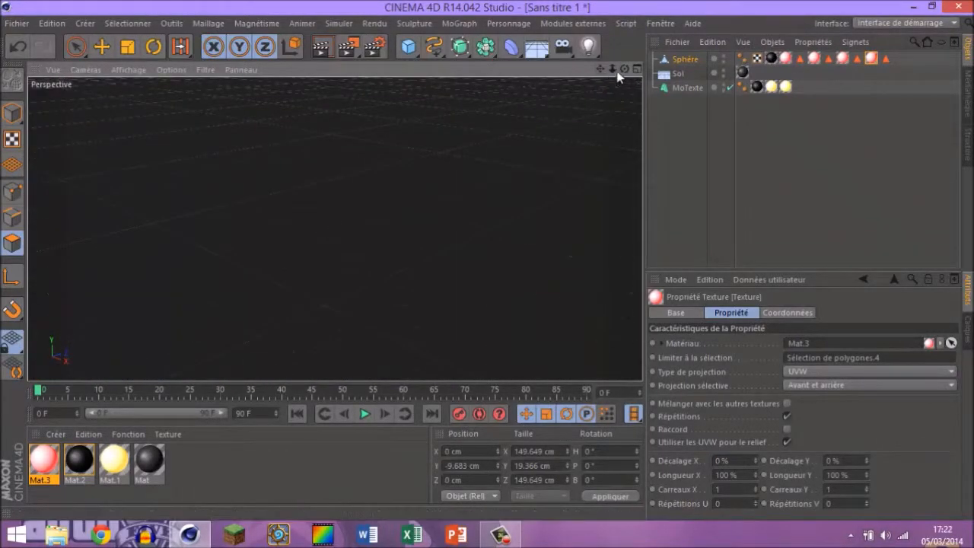
pyautogui.moveTo(623, 69); pyautogui.dragTo(487, 259)
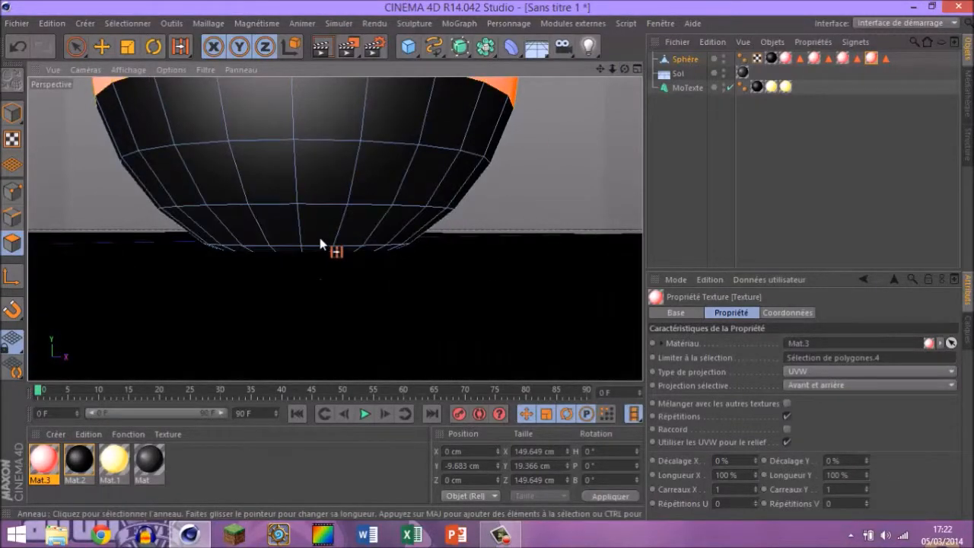
pyautogui.moveTo(487, 270); pyautogui.dragTo(489, 265)
pyautogui.click(102, 48)
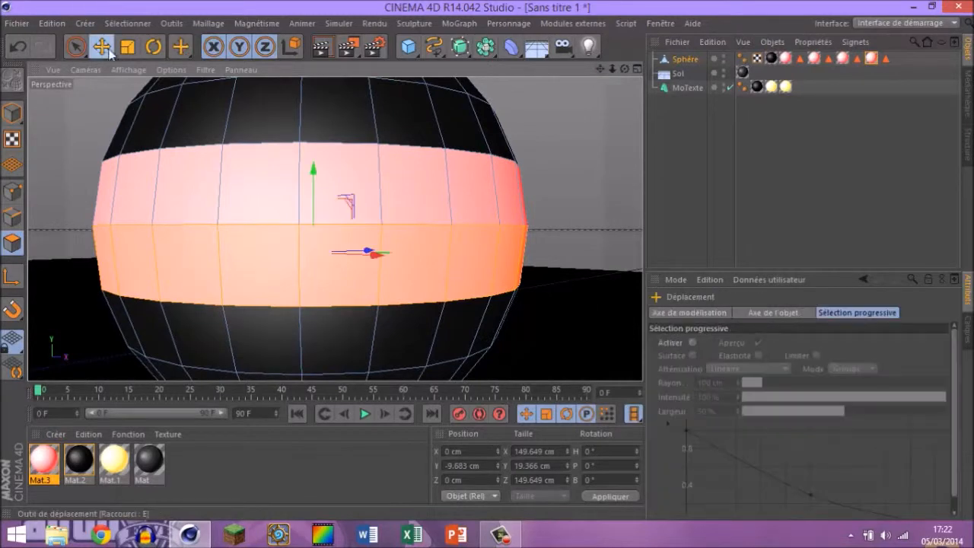
pyautogui.click(11, 112)
pyautogui.moveTo(317, 167); pyautogui.dragTo(314, 139)
pyautogui.moveTo(602, 69); pyautogui.dragTo(488, 271)
pyautogui.moveTo(335, 141); pyautogui.dragTo(333, 135)
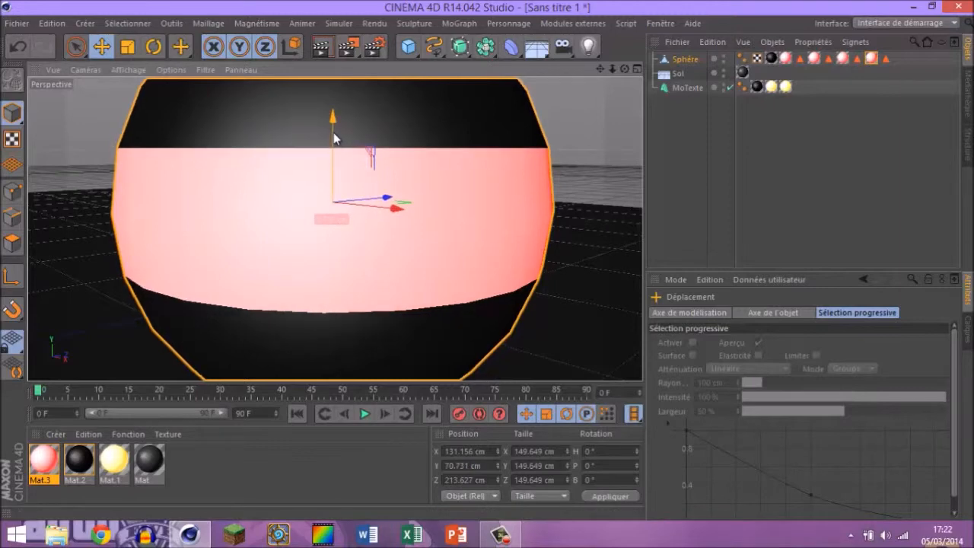
# Step: Apply the red material Mat.3 to the two lowest polygon rings at the underside of the sphere
pyautogui.click(12, 242)
pyautogui.click(127, 23)
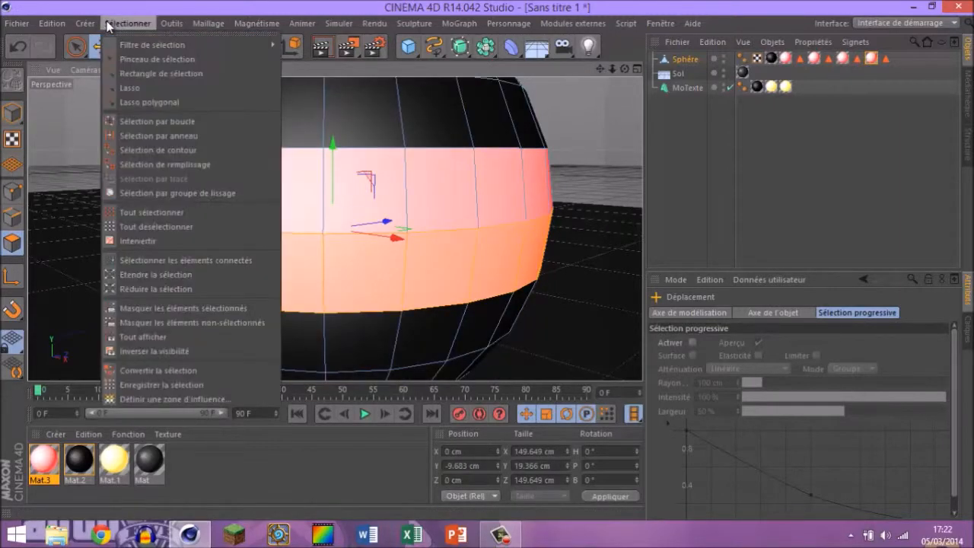
pyautogui.click(190, 146)
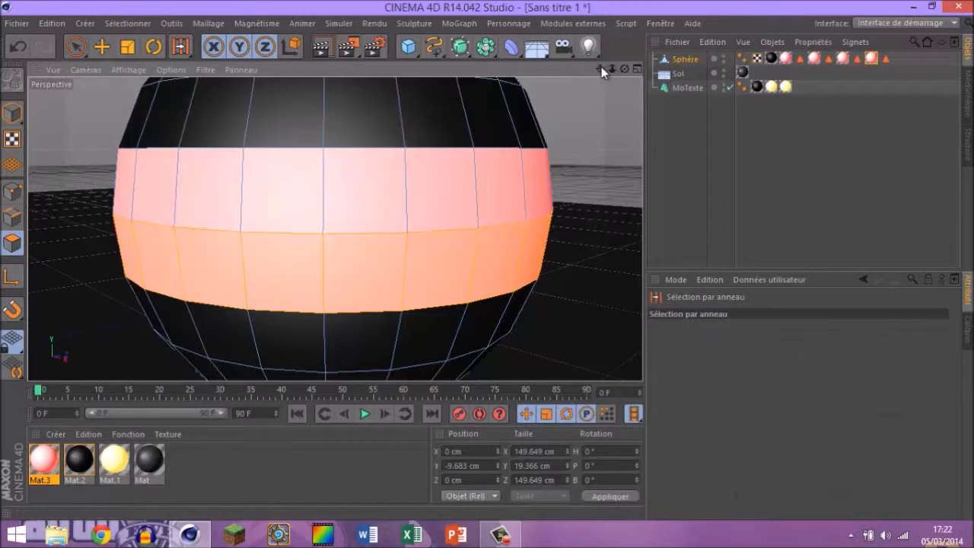
pyautogui.moveTo(601, 69); pyautogui.dragTo(489, 256)
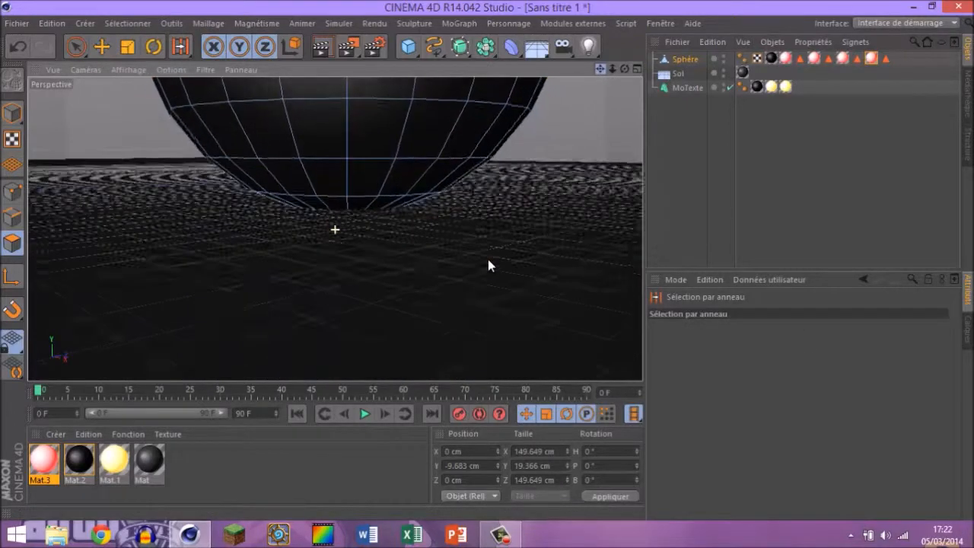
pyautogui.click(398, 211)
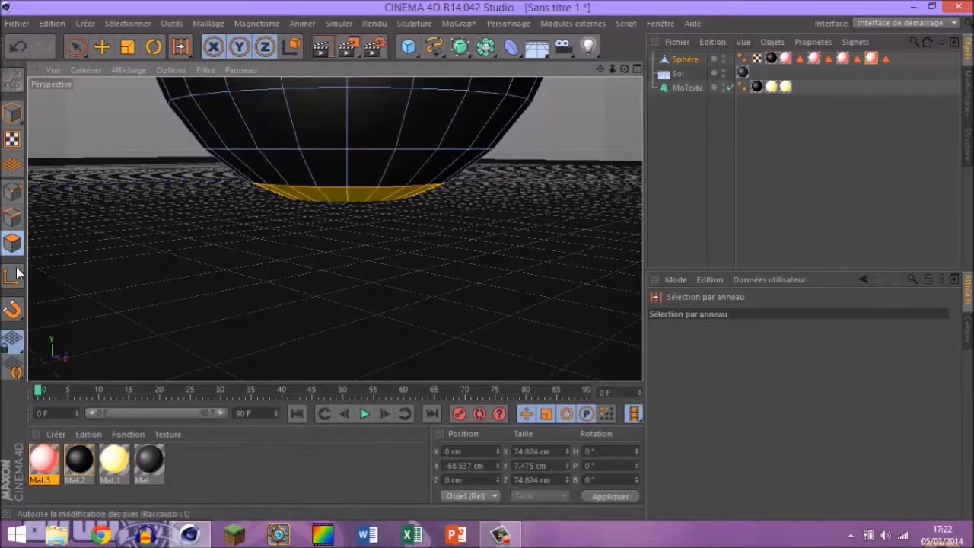
pyautogui.moveTo(39, 466); pyautogui.dragTo(341, 202)
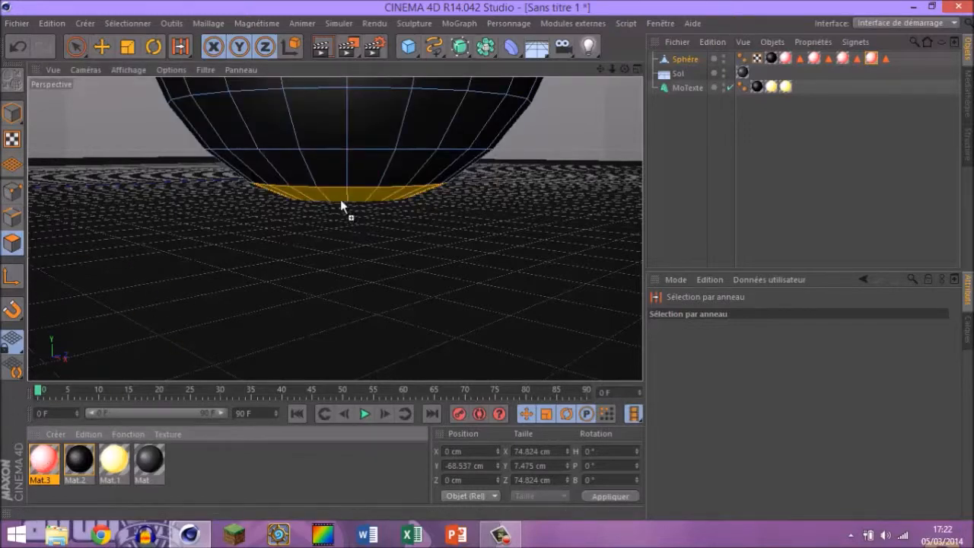
pyautogui.moveTo(599, 69); pyautogui.dragTo(487, 259)
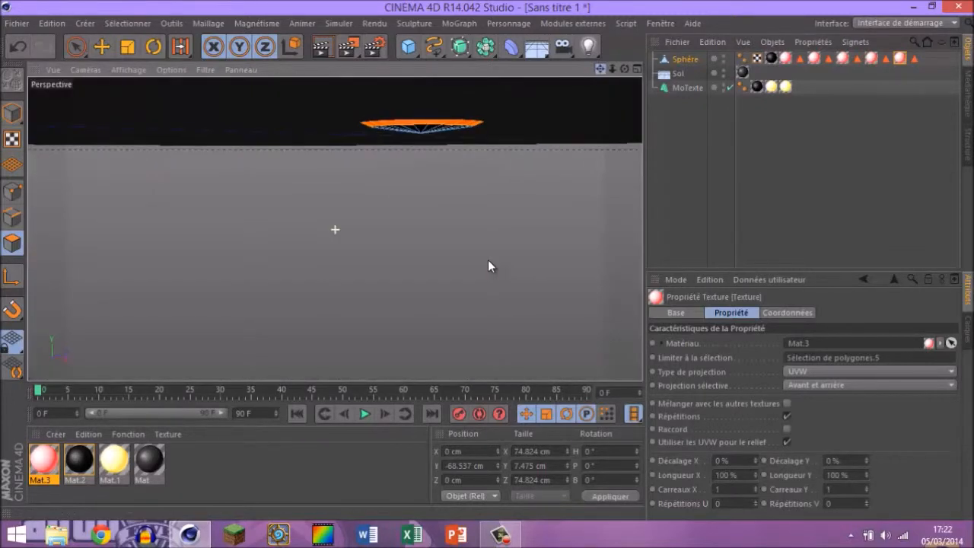
pyautogui.click(427, 132)
pyautogui.moveTo(42, 464); pyautogui.dragTo(423, 136)
# Step: Raise the whole sphere slightly to a vertical position of about 72 cm
pyautogui.moveTo(600, 69); pyautogui.dragTo(488, 266)
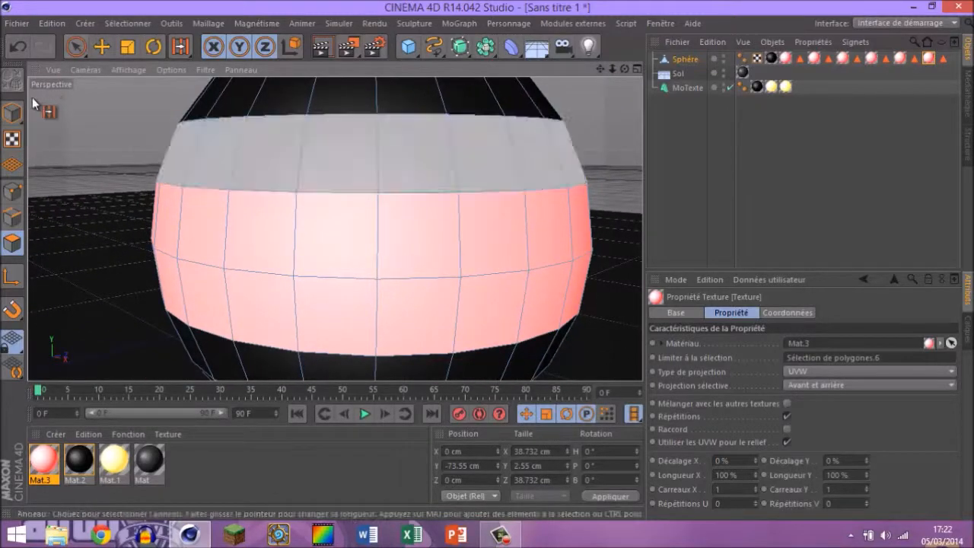
pyautogui.click(13, 112)
pyautogui.click(102, 47)
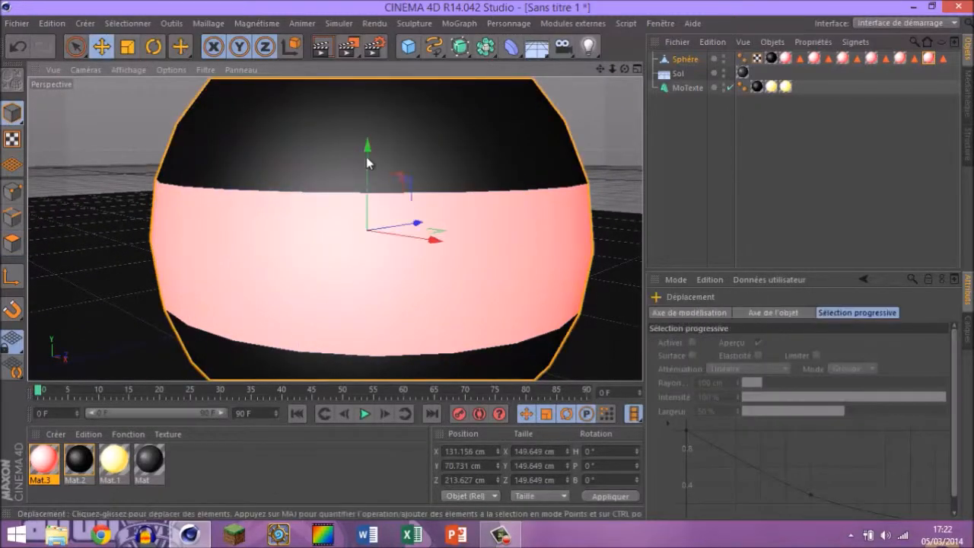
pyautogui.moveTo(366, 154); pyautogui.dragTo(366, 153)
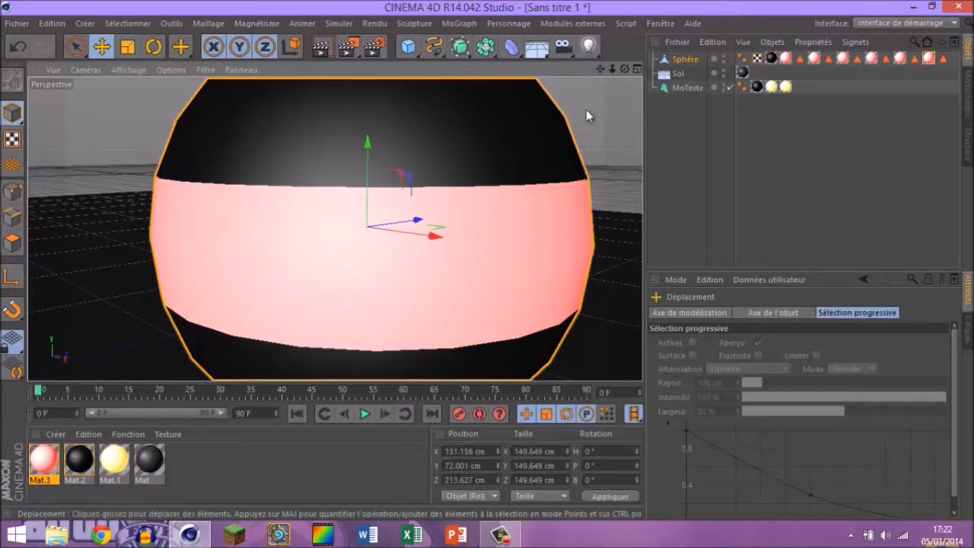
# Step: Rotate the sphere to about H 3°, P -4.8° and B 37.6° so its red bands are tilted
pyautogui.scroll(-8, 361, 206)
pyautogui.moveTo(601, 69); pyautogui.dragTo(488, 262)
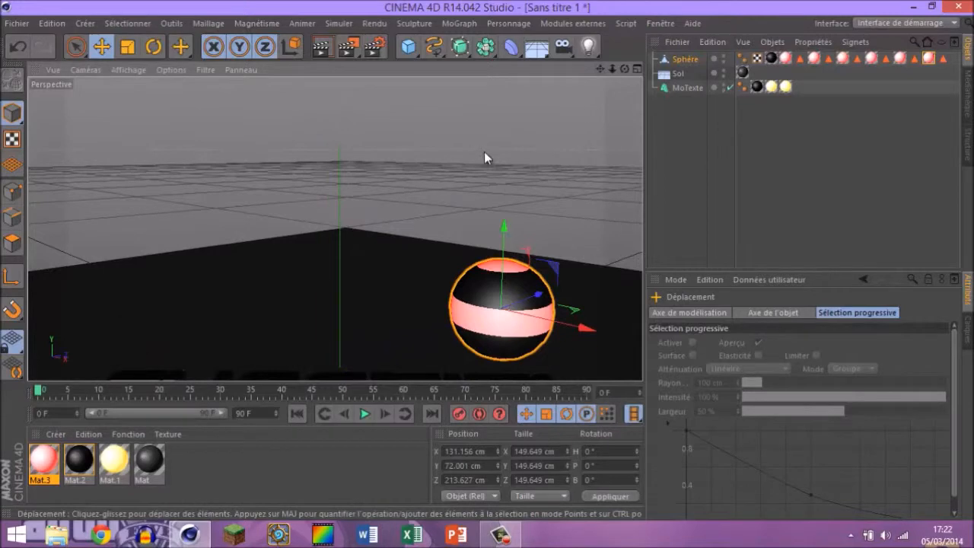
pyautogui.moveTo(629, 70); pyautogui.dragTo(488, 235)
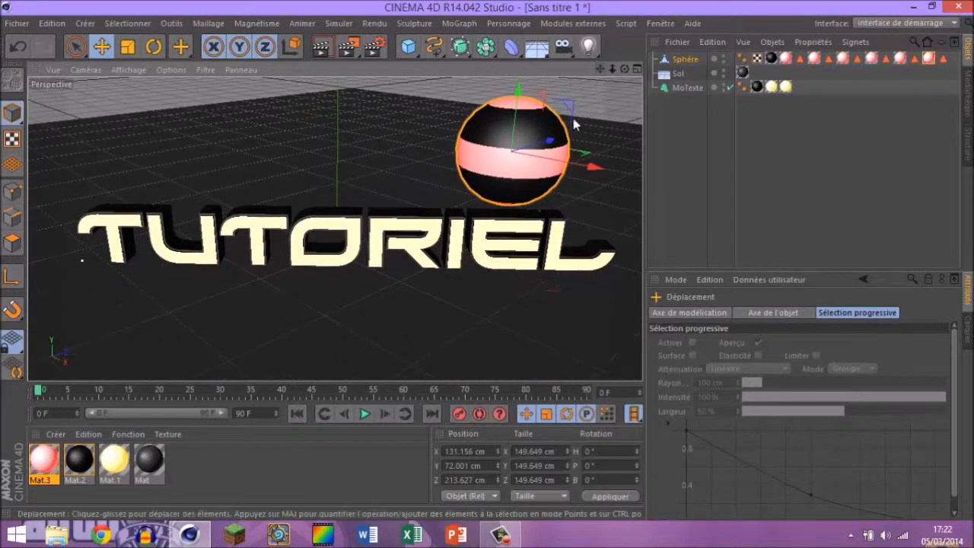
pyautogui.moveTo(600, 69)
pyautogui.mouseDown()
pyautogui.moveTo(582, 99)
pyautogui.moveTo(619, 73)
pyautogui.mouseUp()
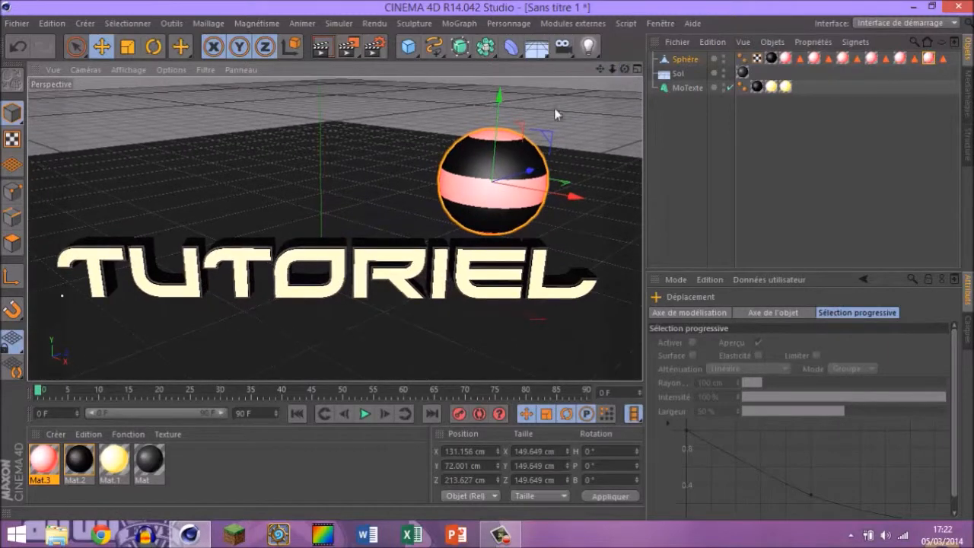
pyautogui.scroll(-4, 330, 211)
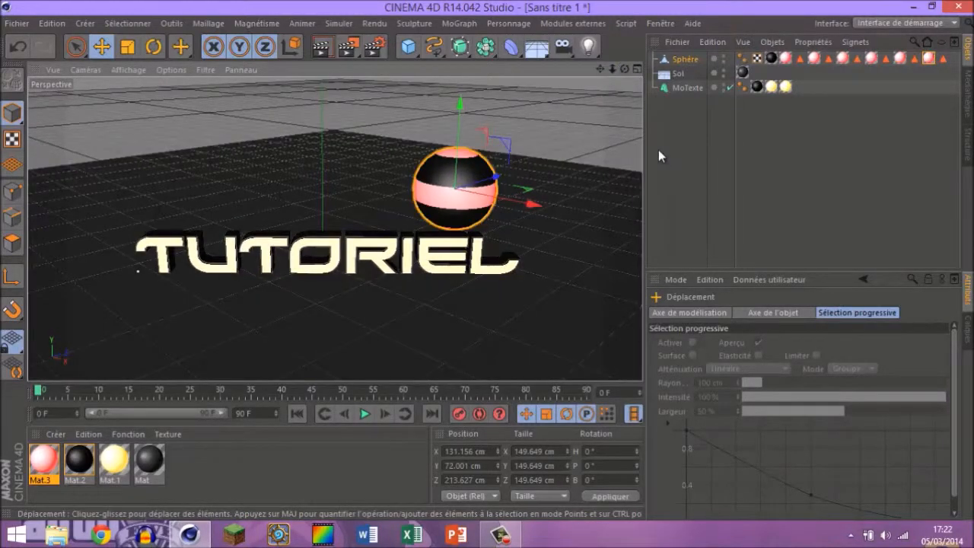
pyautogui.press('r')
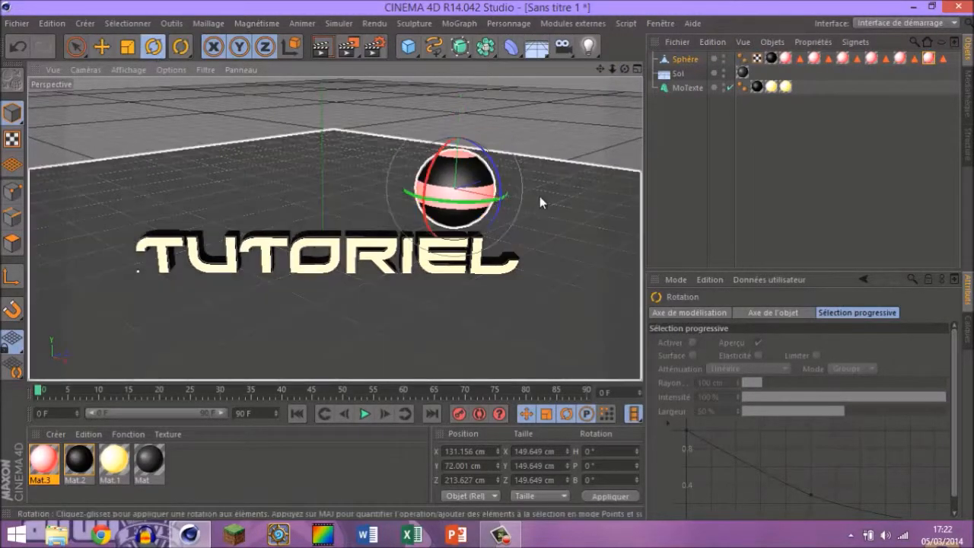
pyautogui.moveTo(486, 161); pyautogui.dragTo(452, 184)
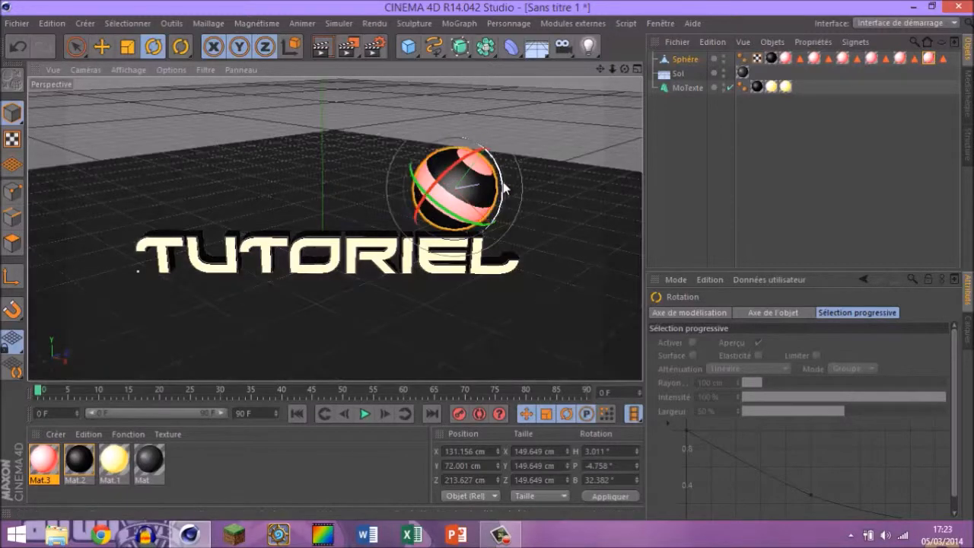
pyautogui.moveTo(504, 187); pyautogui.dragTo(531, 194)
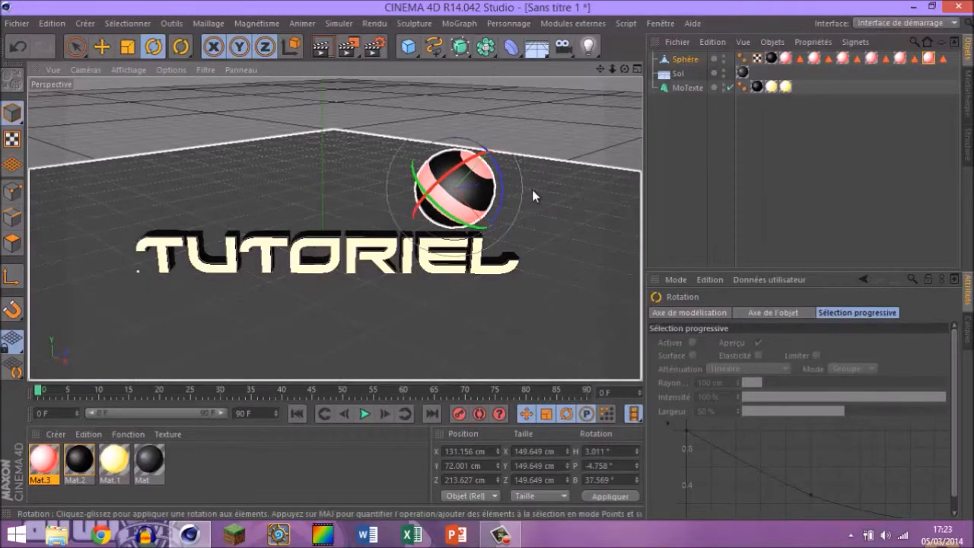
pyautogui.click(532, 190)
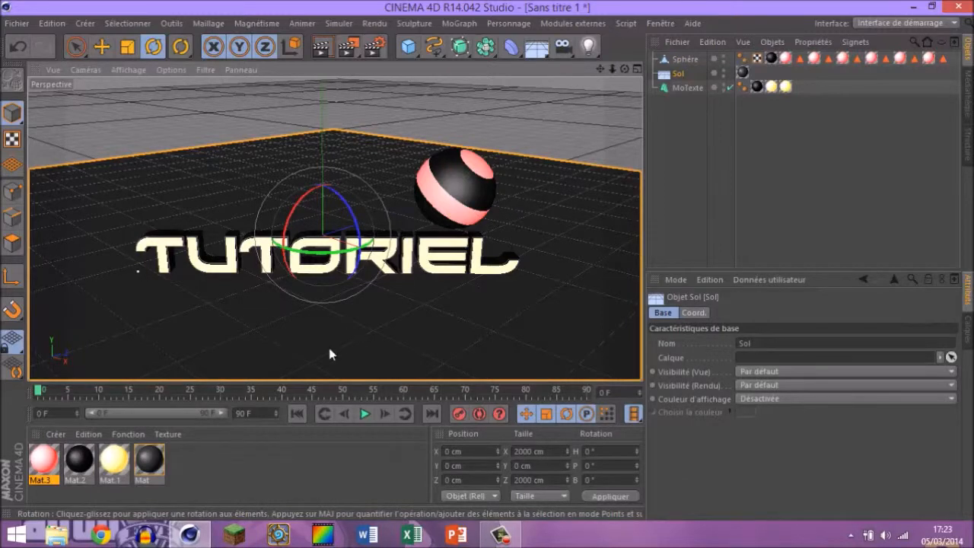
# Step: Render the perspective view with the text and the tilted sphere seen from a slight angle
pyautogui.click(259, 466)
pyautogui.moveTo(605, 67); pyautogui.dragTo(488, 260)
pyautogui.scroll(1, 499, 131)
pyautogui.moveTo(600, 69); pyautogui.dragTo(488, 259)
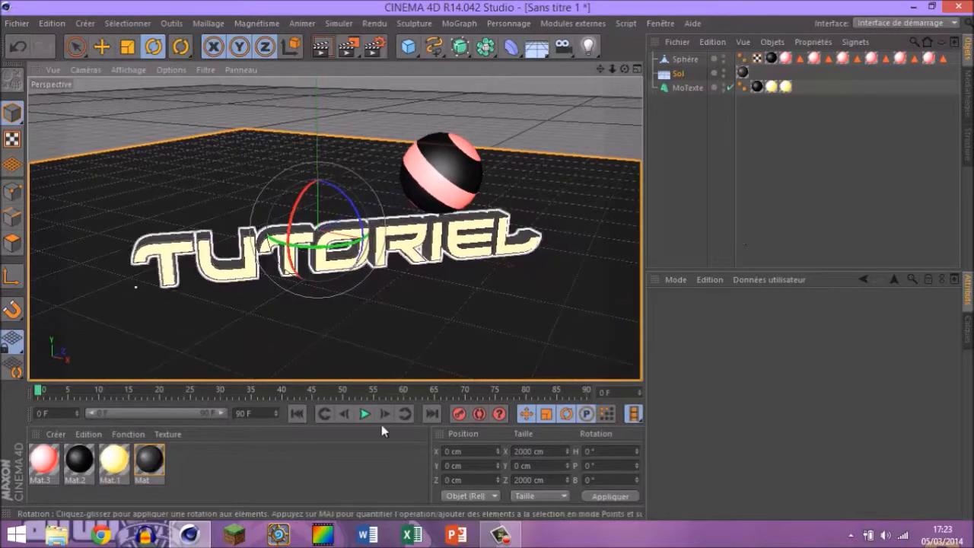
pyautogui.click(101, 46)
pyautogui.click(329, 46)
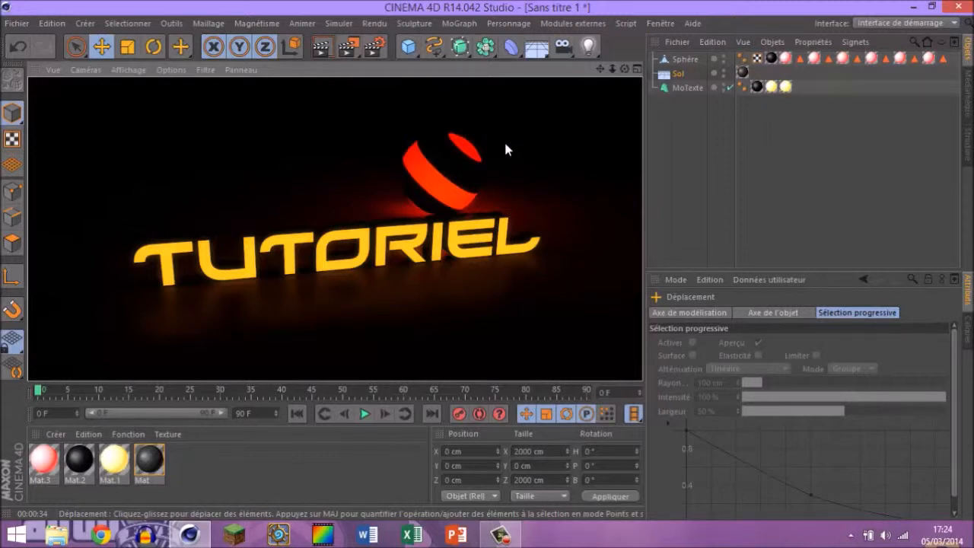
# Step: Set the reflection intensity of the black material Mat.2 to 20 % and render the view again
pyautogui.click(203, 464)
pyautogui.click(81, 461)
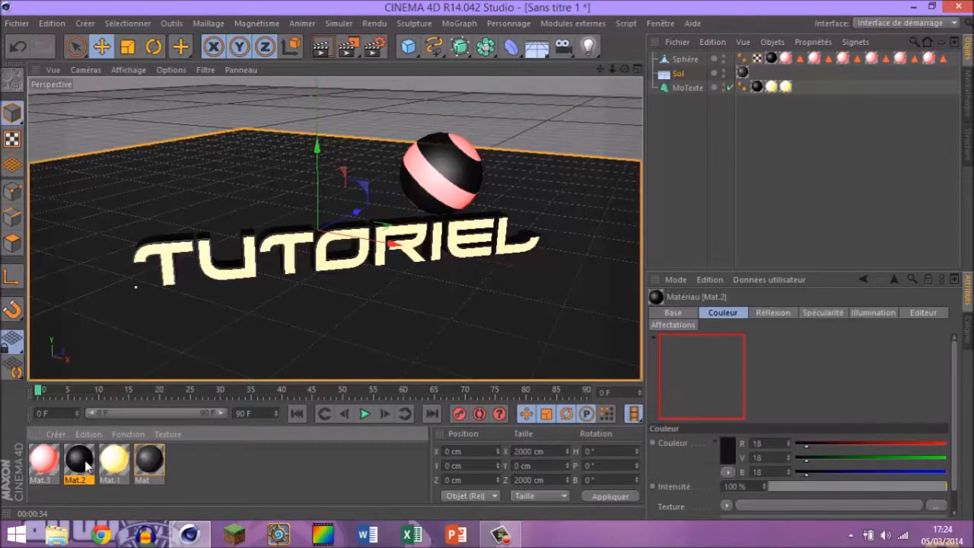
pyautogui.doubleClick(80, 460)
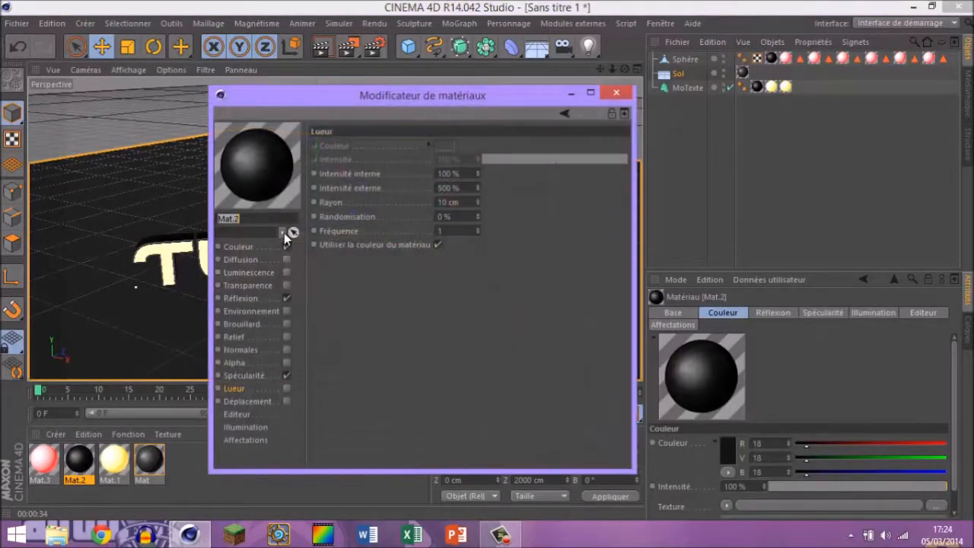
pyautogui.click(258, 298)
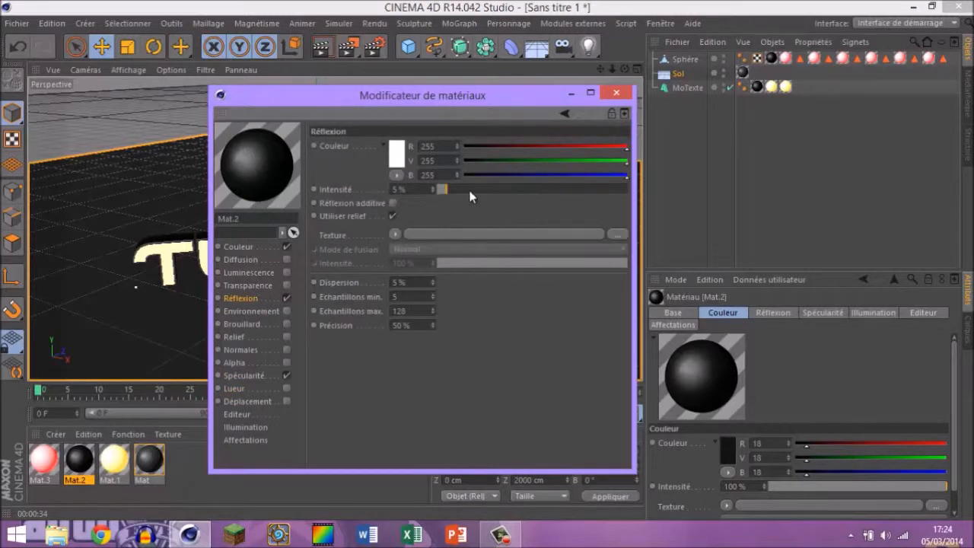
pyautogui.moveTo(474, 189); pyautogui.dragTo(476, 193)
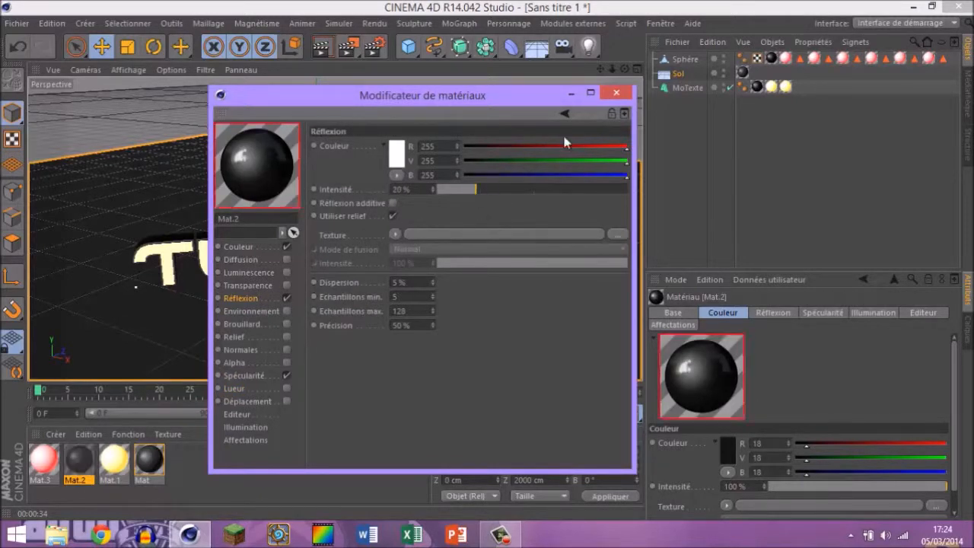
pyautogui.click(616, 92)
pyautogui.click(321, 49)
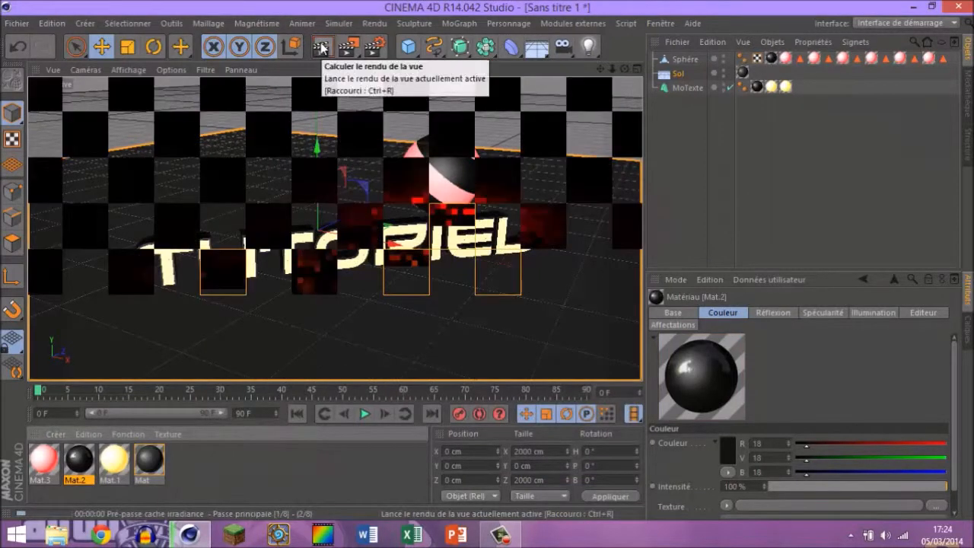